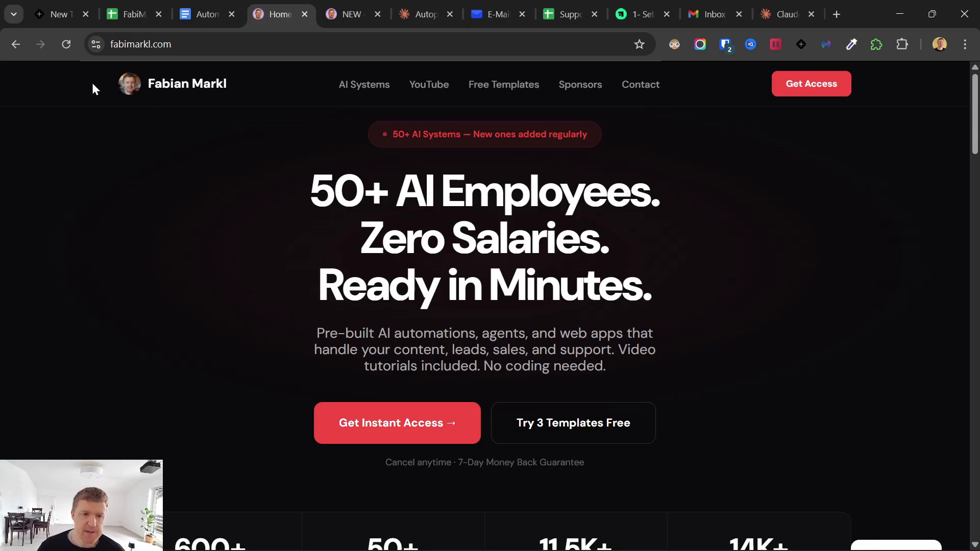
# - Highlight the homepage headline, then switch to the fabimarkl.com/library/ page offering 53 AI automations
pyautogui.moveTo(309, 176); pyautogui.dragTo(685, 306)
pyautogui.click(687, 306)
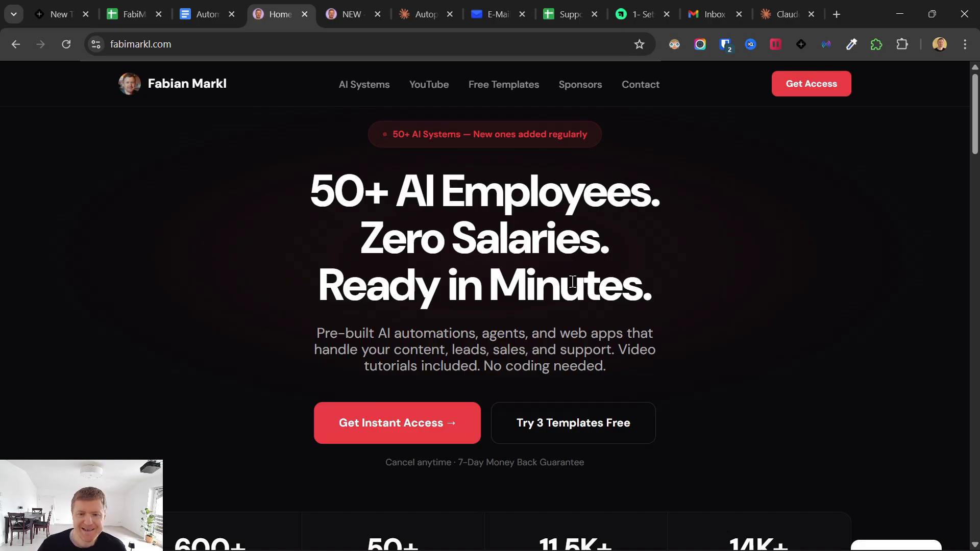
pyautogui.click(352, 14)
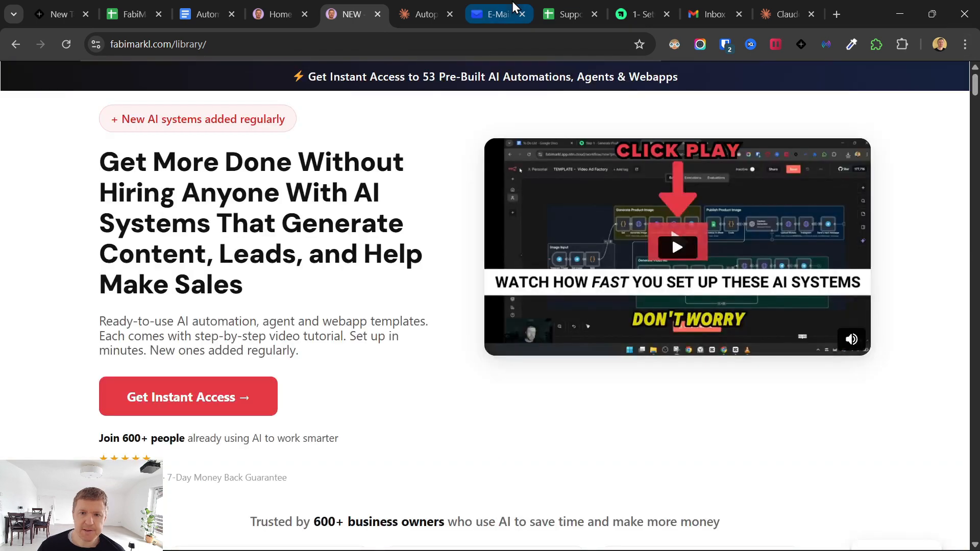
# - Glance at the PrivateEmail inbox, then bring up the Support Email Replies Google Sheet
pyautogui.click(487, 7)
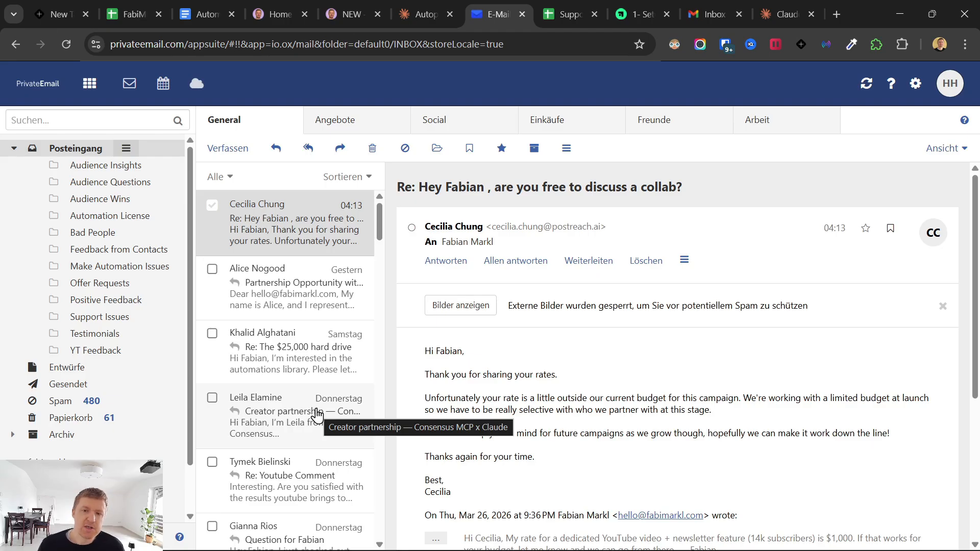
pyautogui.click(564, 10)
# - Dismiss the Bitwarden popup, read the refund, free-materials and cancellation replies in B2–C4, then open the Autopant chat
pyautogui.click(942, 96)
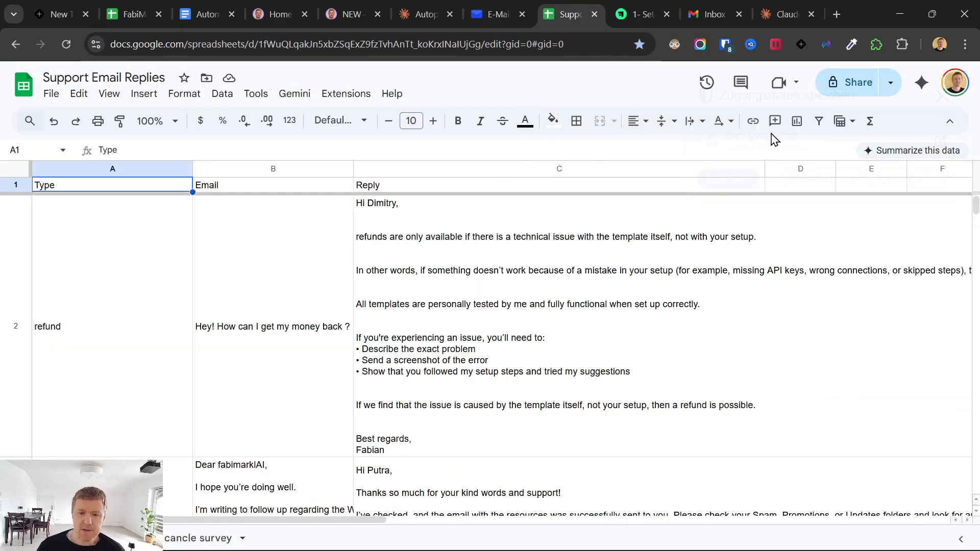
pyautogui.click(460, 298)
pyautogui.click(295, 309)
pyautogui.click(586, 304)
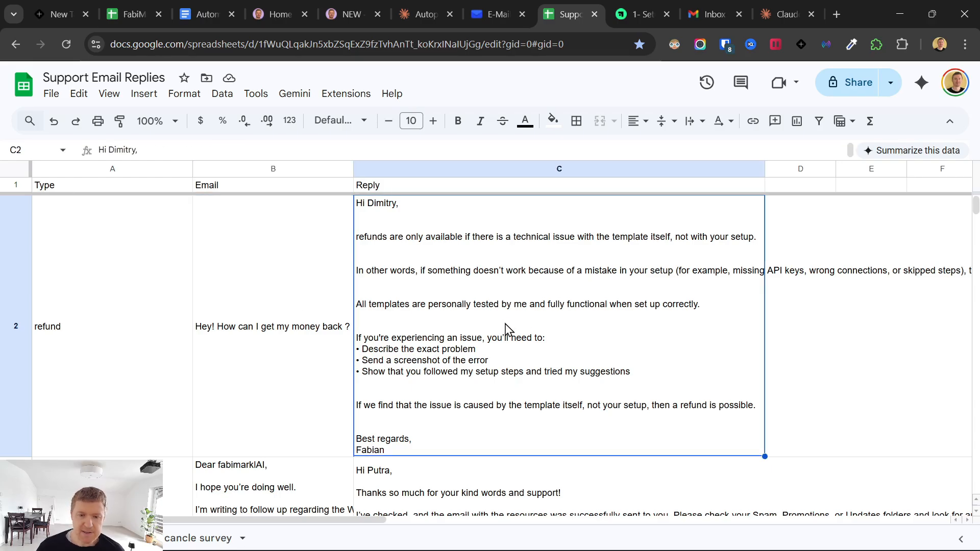
pyautogui.scroll(-4, 504, 329)
pyautogui.click(503, 342)
pyautogui.click(225, 343)
pyautogui.click(286, 426)
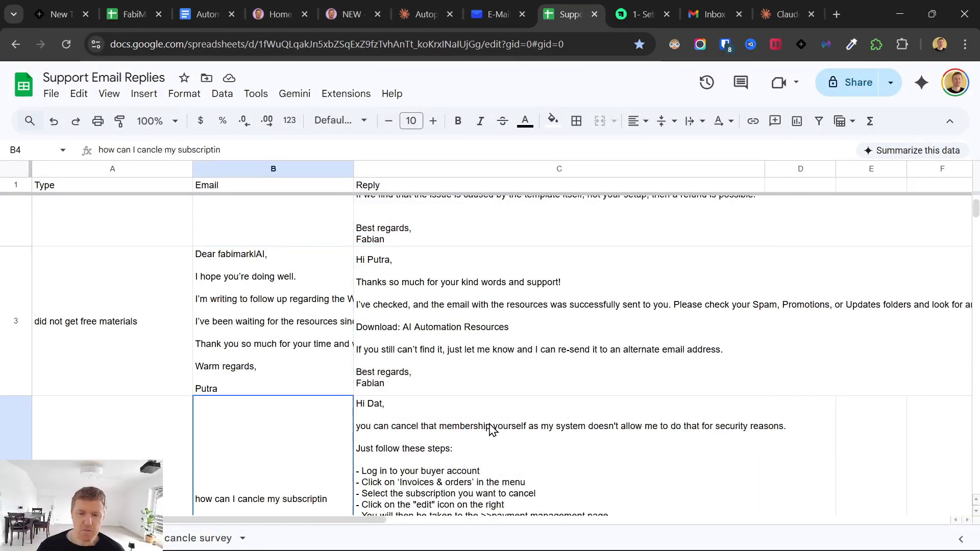
pyautogui.click(490, 430)
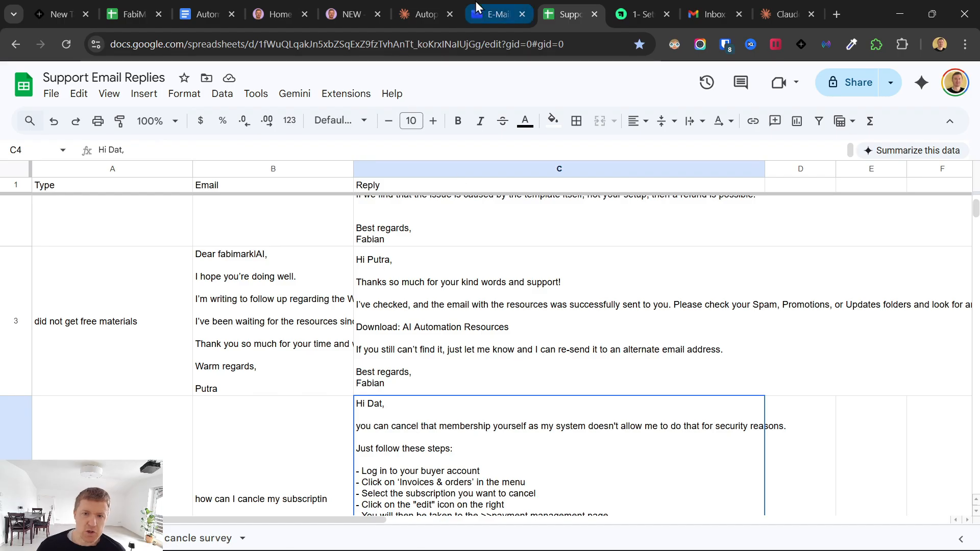
pyautogui.click(411, 12)
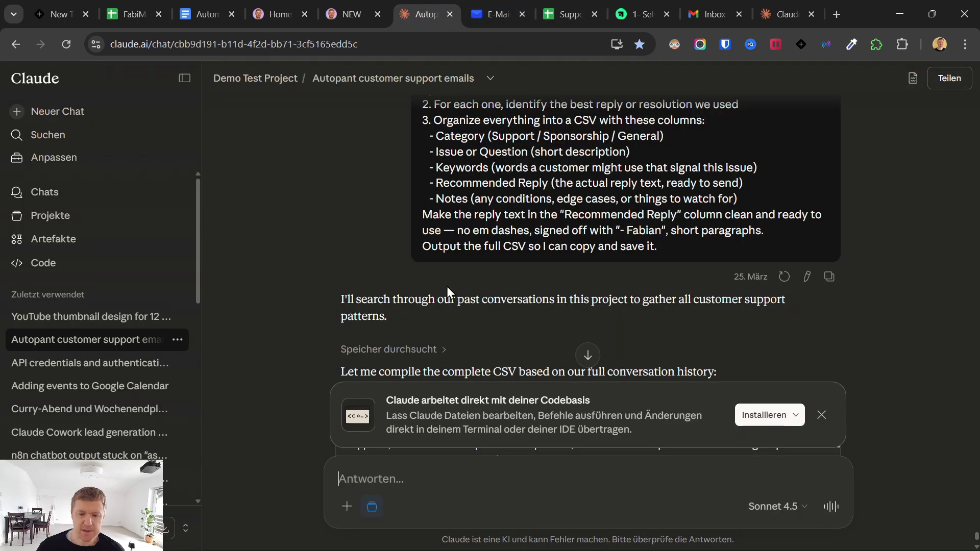
# - Scroll the Autopant chat, check the inbox, then bring up the Demo Email Support AI Agent project in Cowork
pyautogui.scroll(10, 592, 329)
pyautogui.scroll(5, 572, 337)
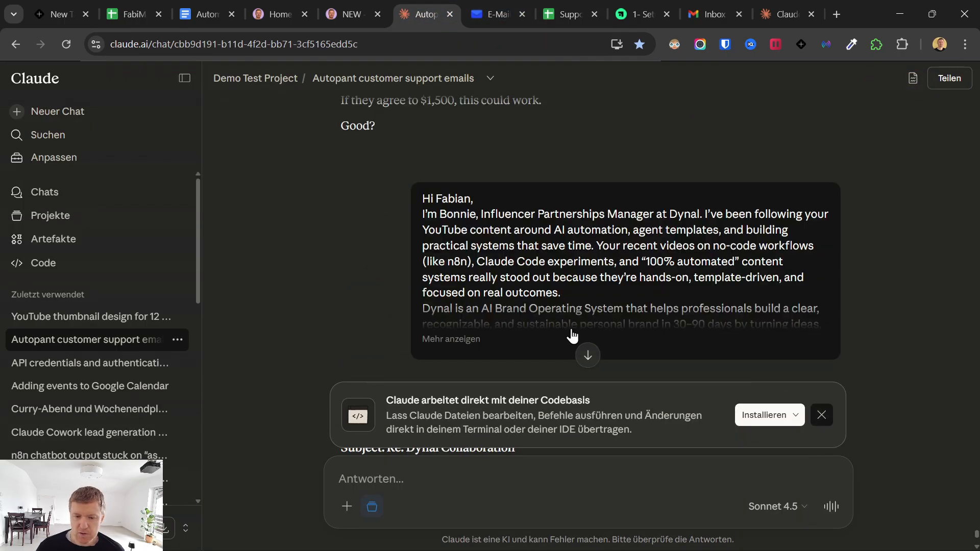
pyautogui.click(482, 2)
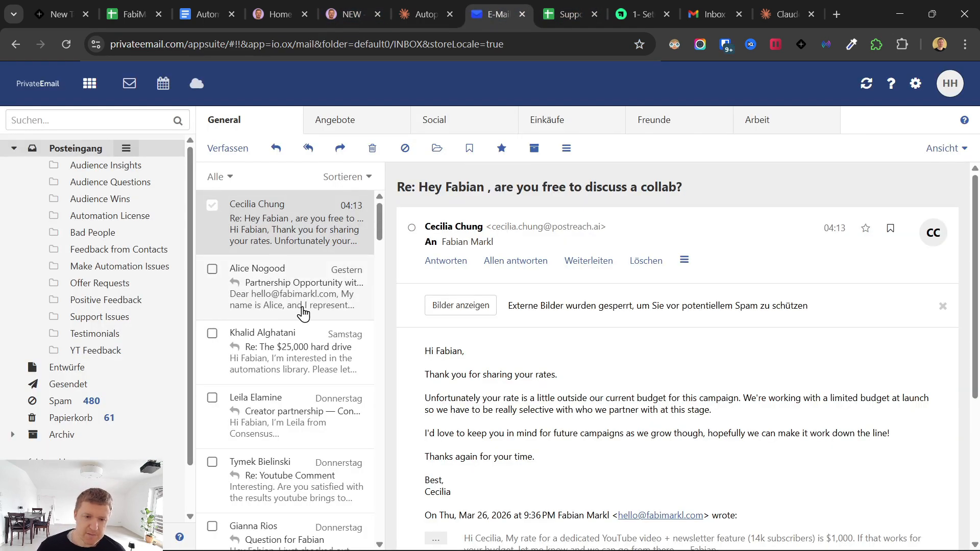
pyautogui.click(423, 3)
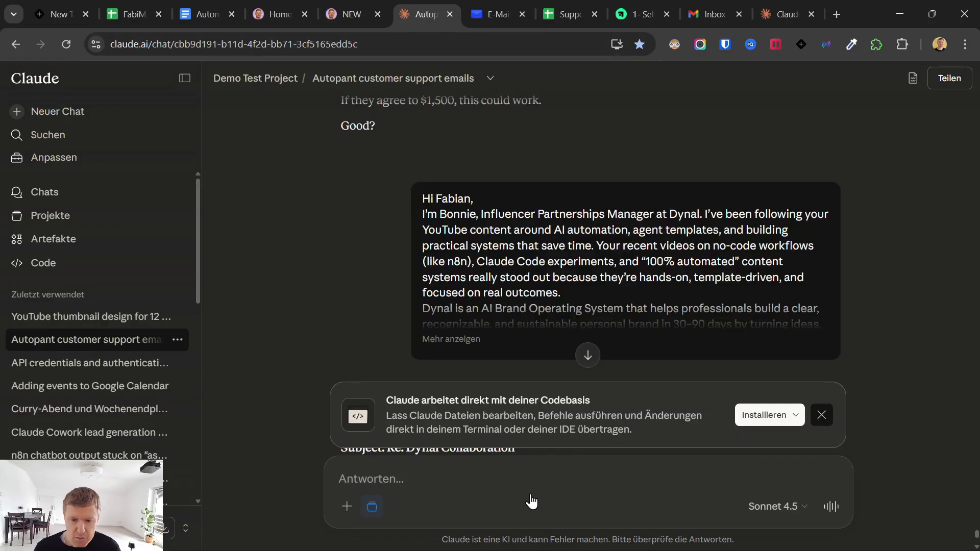
pyautogui.click(495, 2)
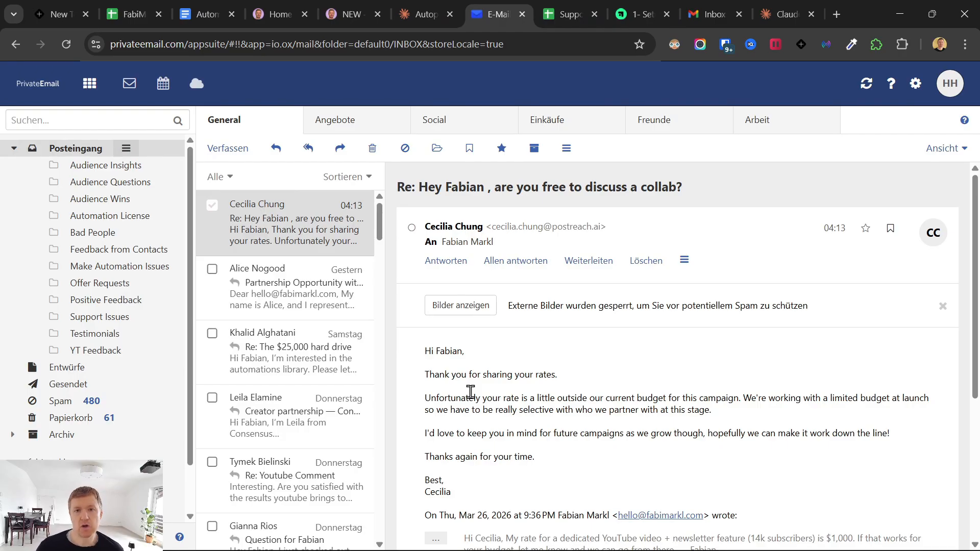
pyautogui.click(619, 534)
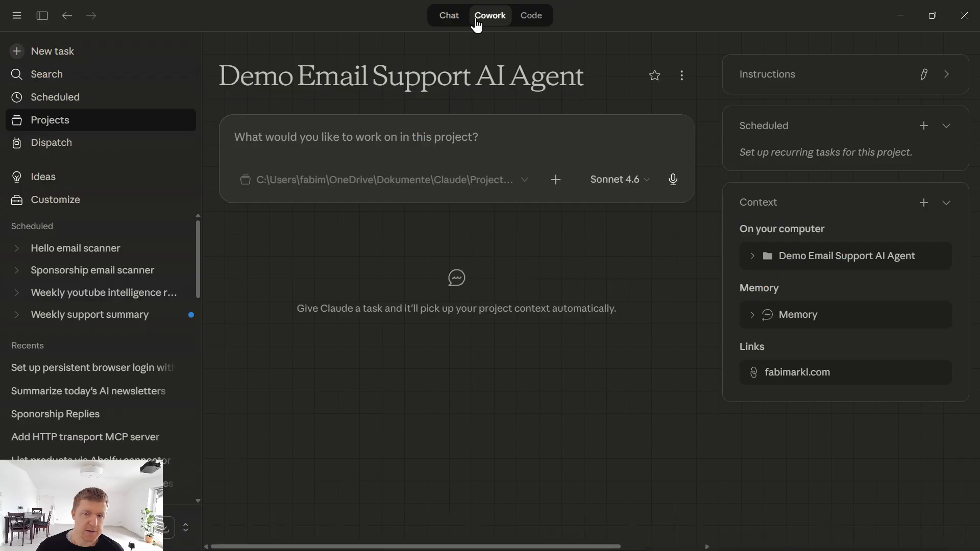
# - Open the Support Emails Reply Generator project from the Projects list
pyautogui.click(51, 123)
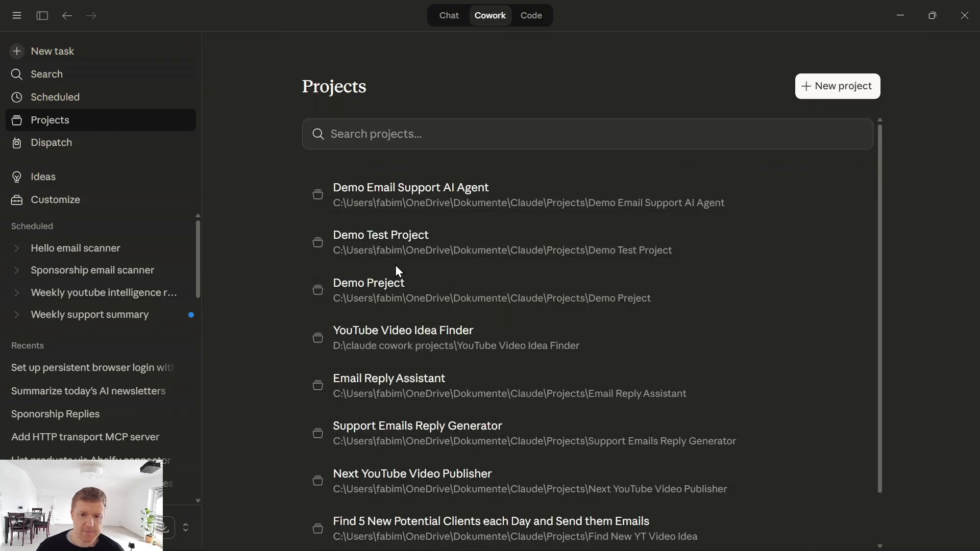
pyautogui.click(423, 436)
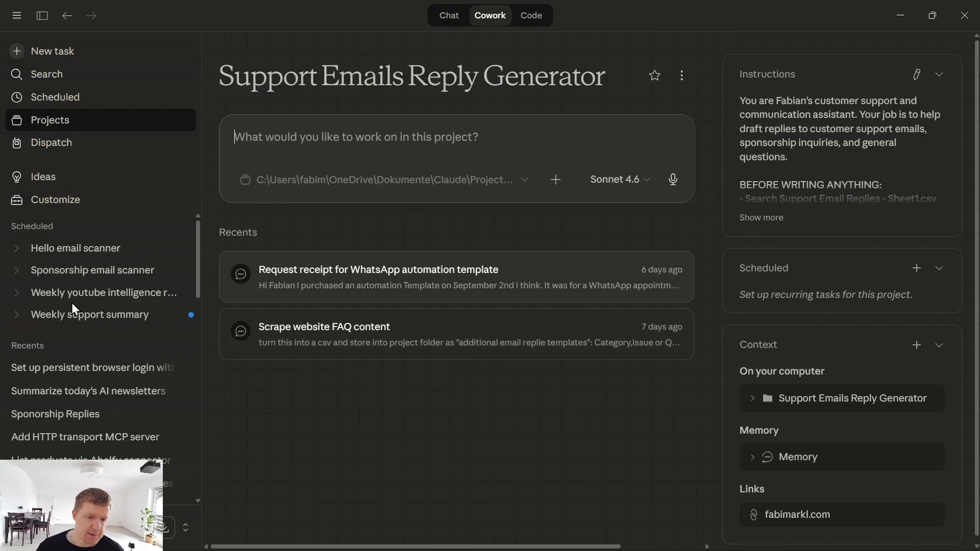
# - Read the Hello email scanner's 9:07 run report showing no unread emails, then open the Sponsorship email scanner
pyautogui.click(86, 249)
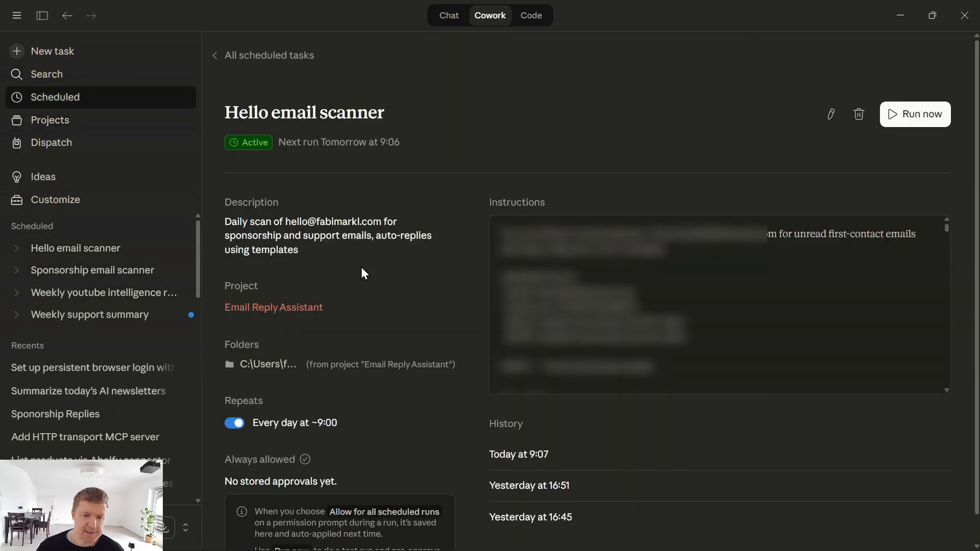
pyautogui.scroll(-5, 833, 247)
pyautogui.click(539, 454)
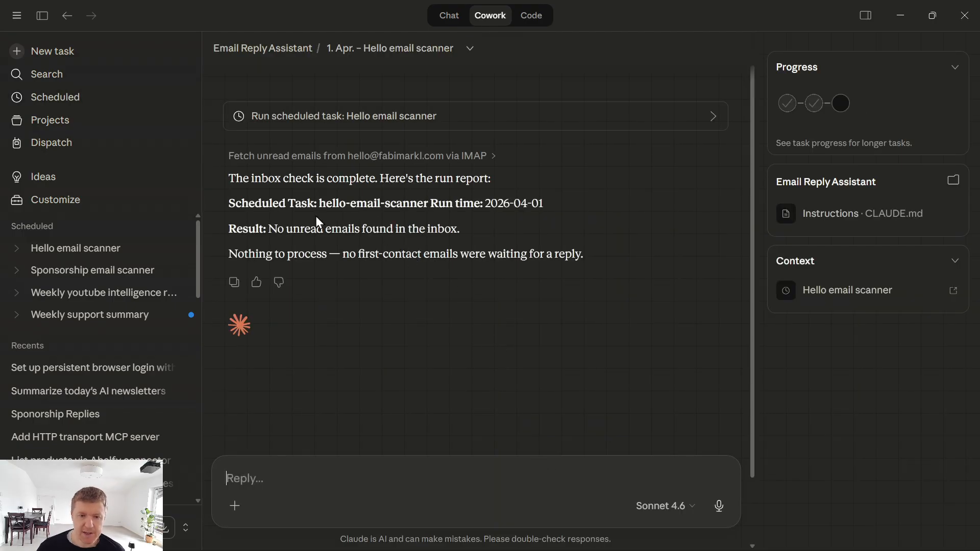
pyautogui.moveTo(233, 177); pyautogui.dragTo(380, 180)
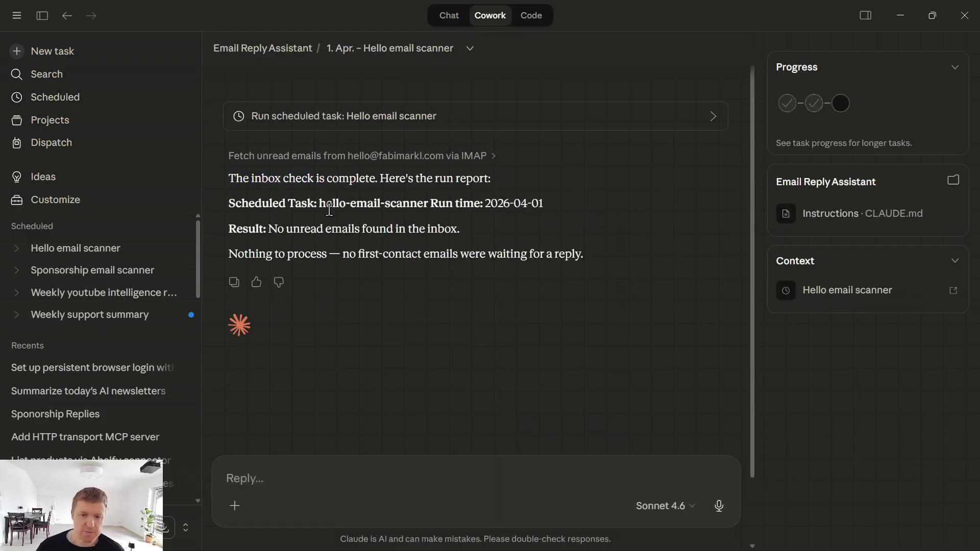
pyautogui.moveTo(231, 228); pyautogui.dragTo(610, 268)
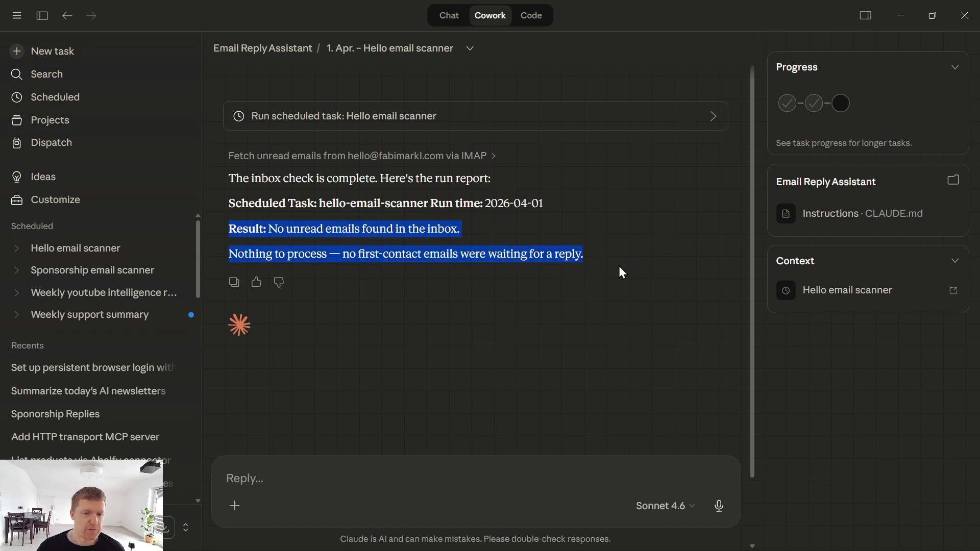
pyautogui.click(77, 272)
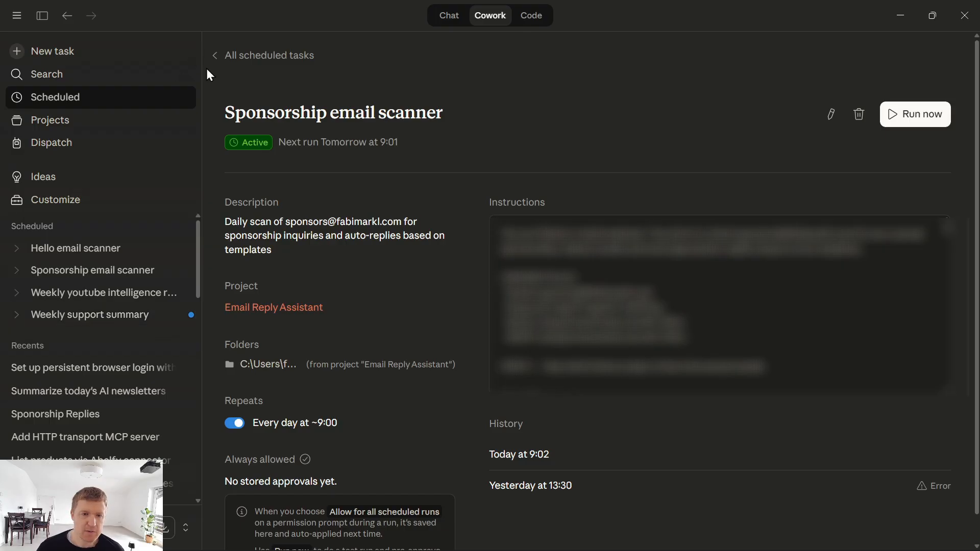
# - Read the sponsorship scanner's 9:02 report, including the thread filter and Email 23 classification, then return to Hello email scanner
pyautogui.scroll(-2, 511, 358)
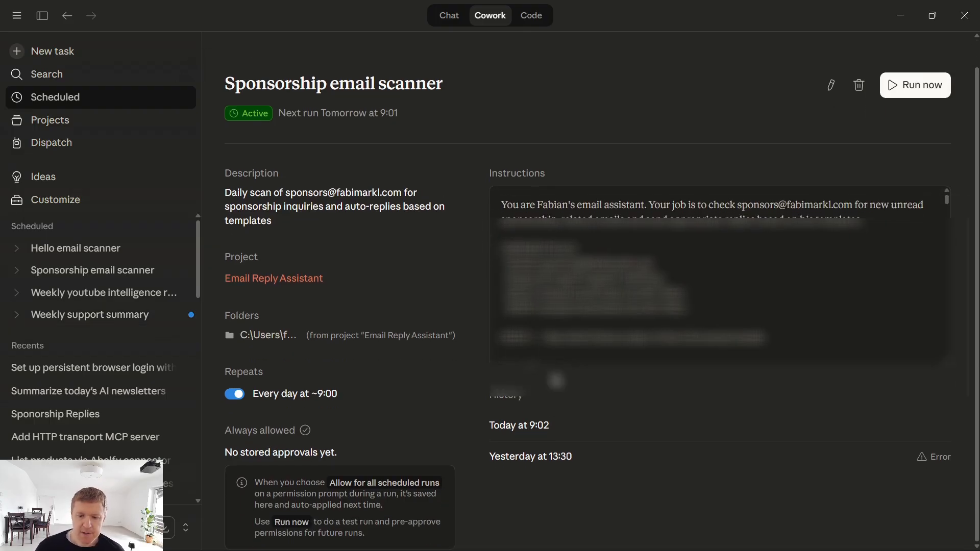
pyautogui.click(520, 397)
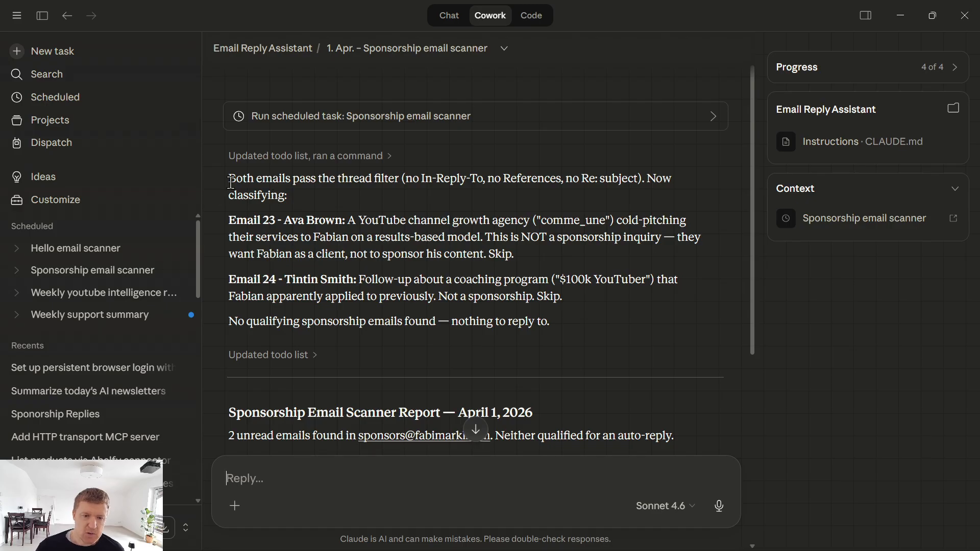
pyautogui.moveTo(229, 179); pyautogui.dragTo(305, 191)
pyautogui.click(265, 198)
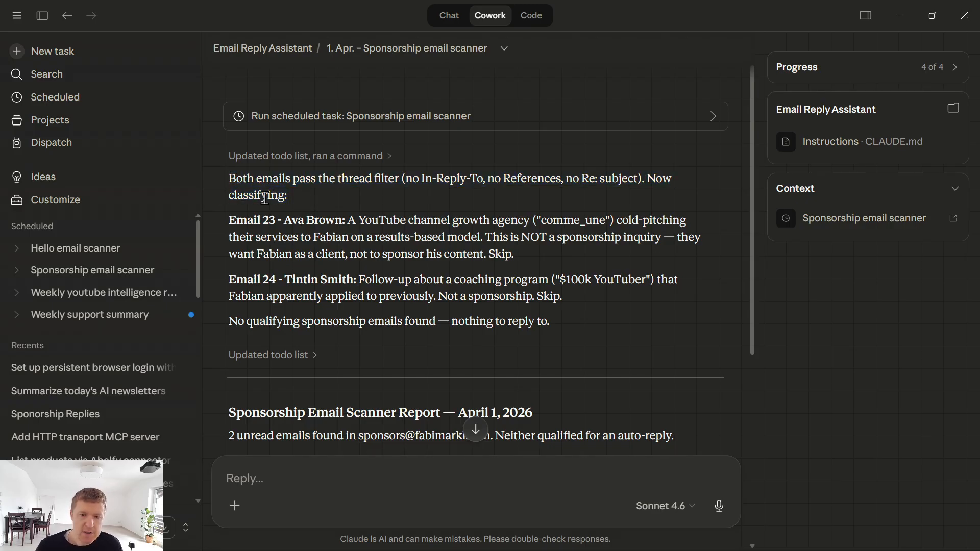
pyautogui.moveTo(282, 221); pyautogui.dragTo(546, 252)
pyautogui.click(279, 217)
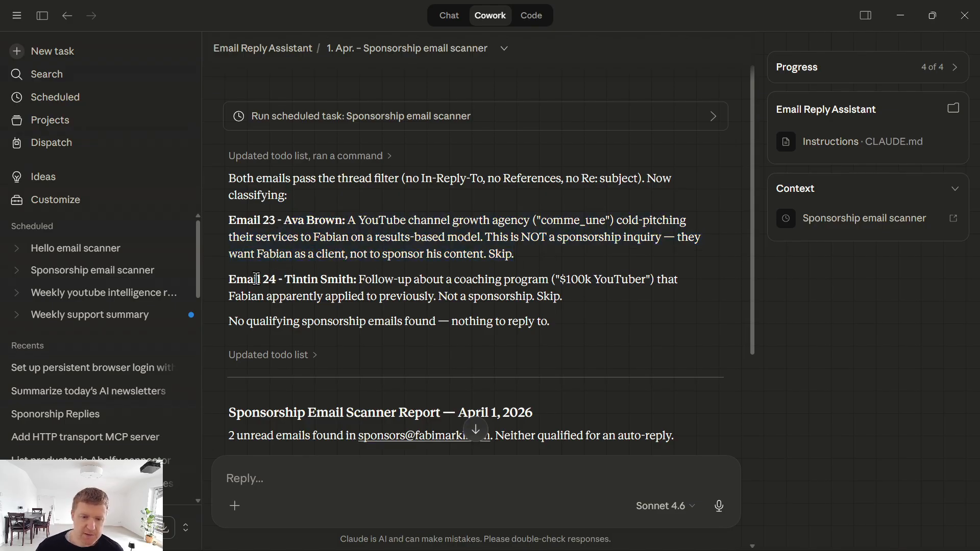
pyautogui.moveTo(229, 279); pyautogui.dragTo(546, 305)
pyautogui.scroll(-4, 556, 306)
pyautogui.scroll(3, 556, 304)
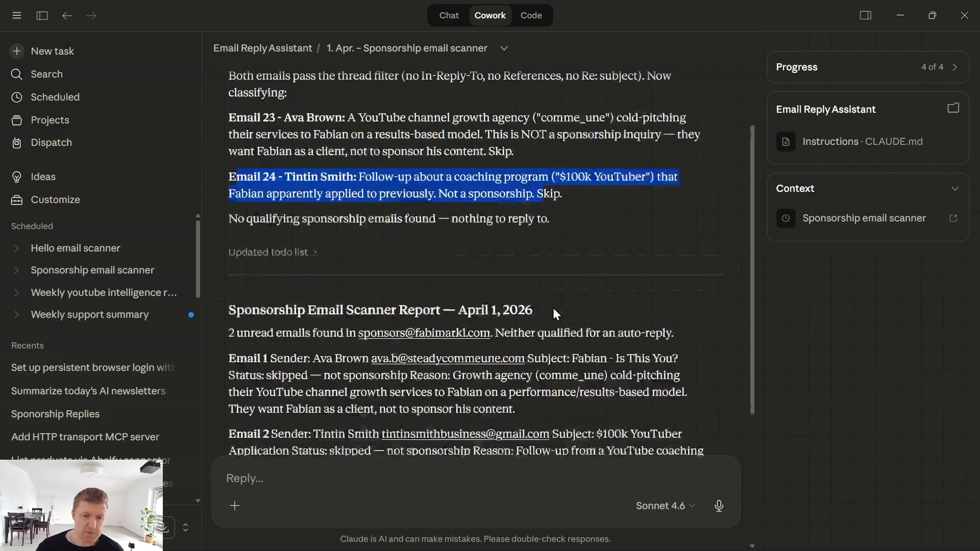
pyautogui.click(76, 248)
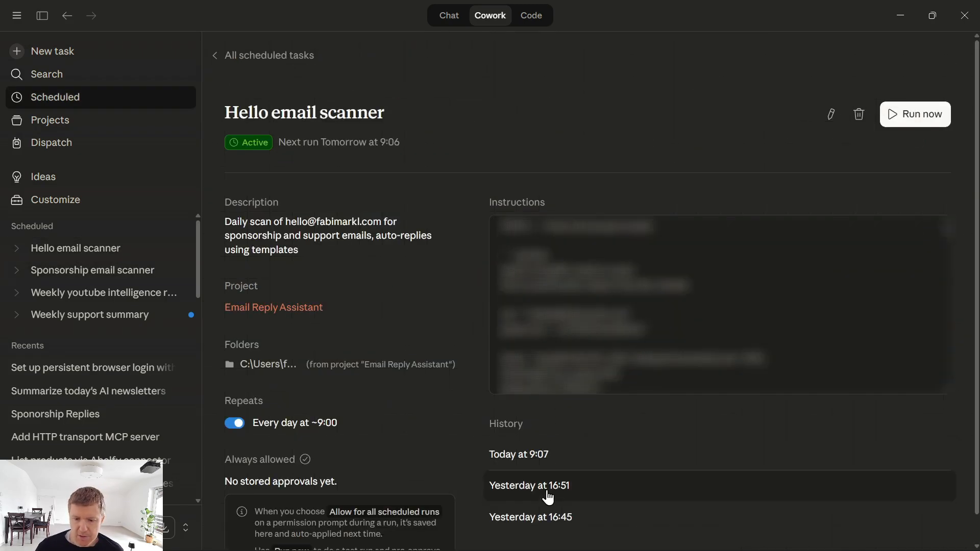
# - Review yesterday's 16:51 run report: one unread email, its subject and reply action, then minimize Claude
pyautogui.click(548, 495)
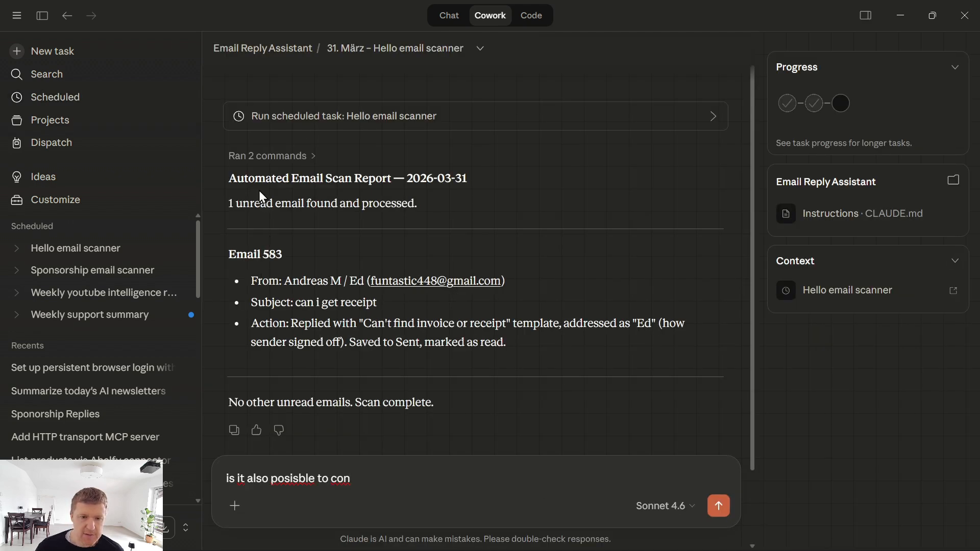
pyautogui.moveTo(241, 205); pyautogui.dragTo(421, 205)
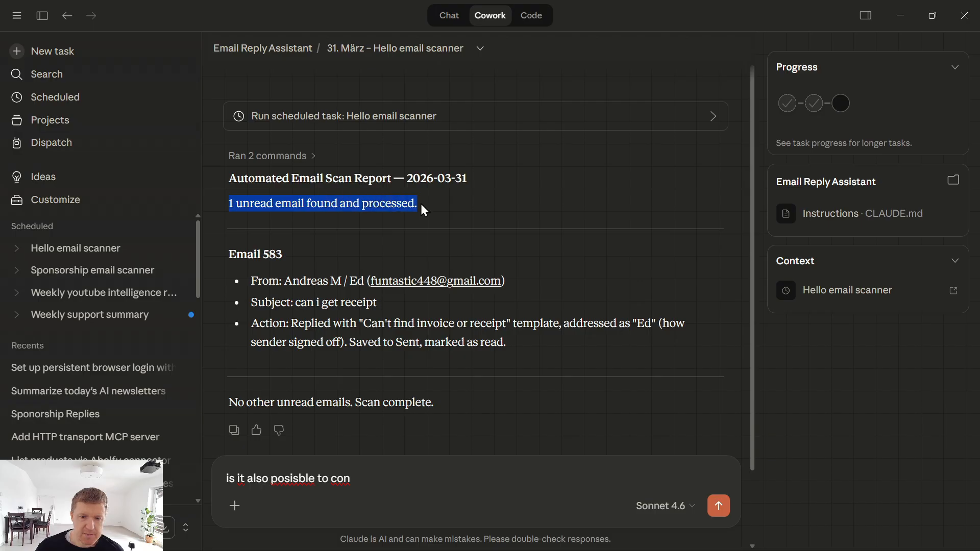
pyautogui.moveTo(296, 215); pyautogui.dragTo(394, 219)
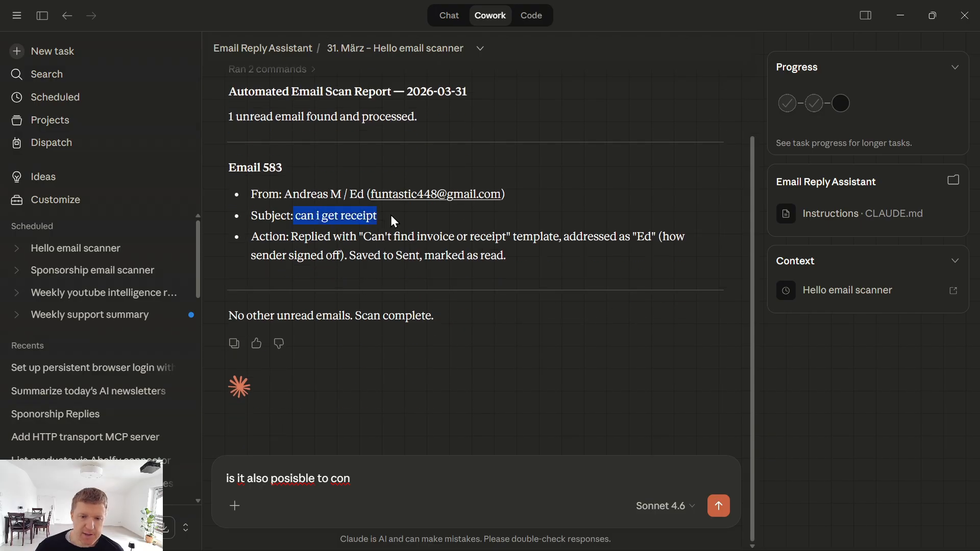
pyautogui.moveTo(291, 236); pyautogui.dragTo(527, 236)
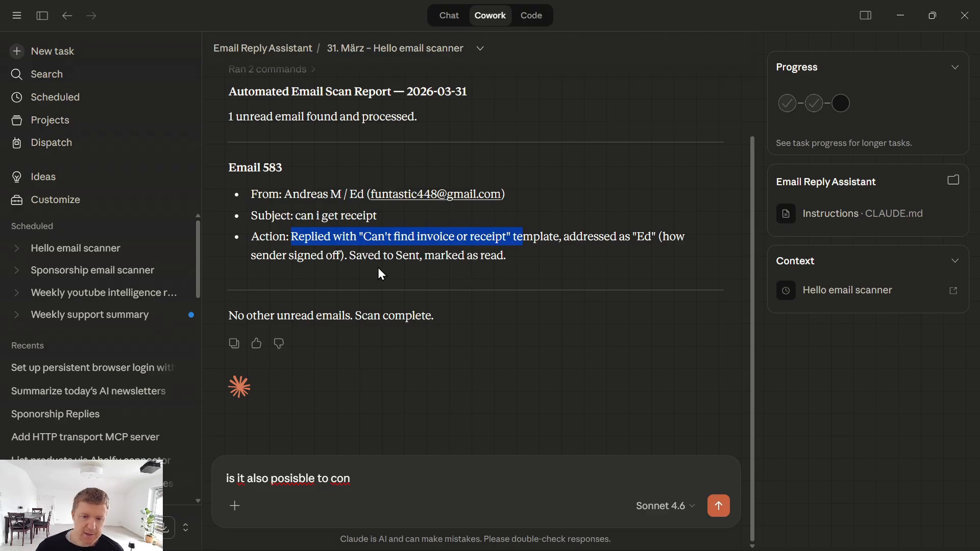
pyautogui.click(901, 16)
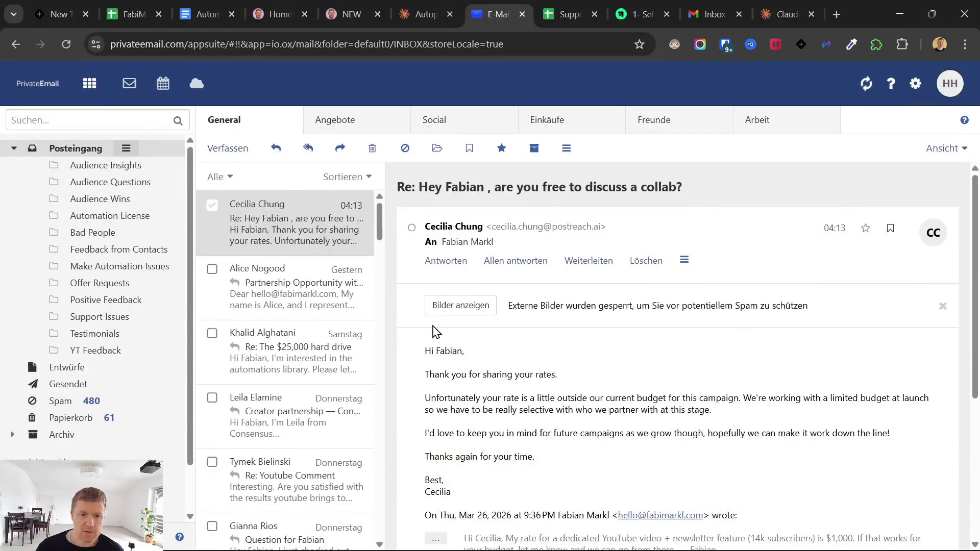
# - Find the 'can i get receipt' email in the trash folder
pyautogui.click(69, 418)
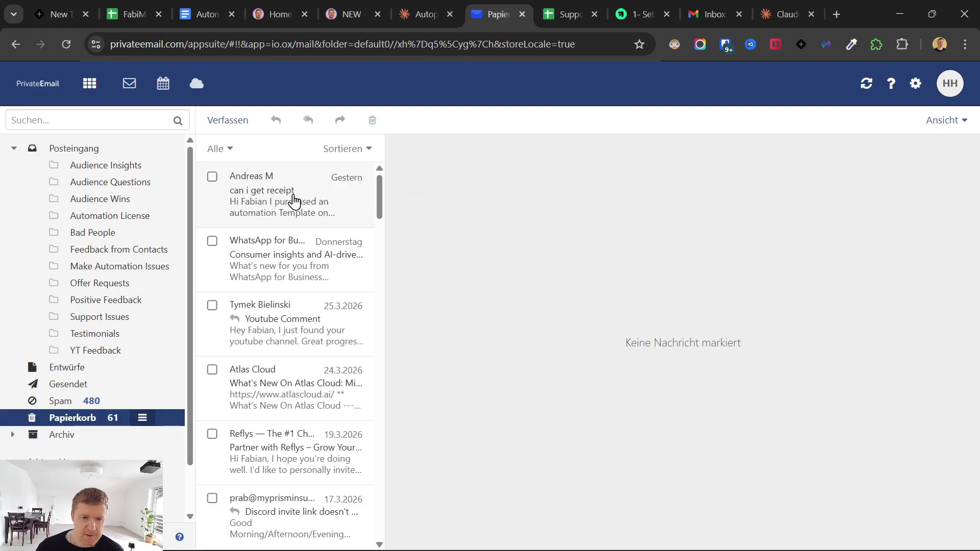
pyautogui.click(294, 209)
pyautogui.moveTo(399, 159); pyautogui.dragTo(494, 159)
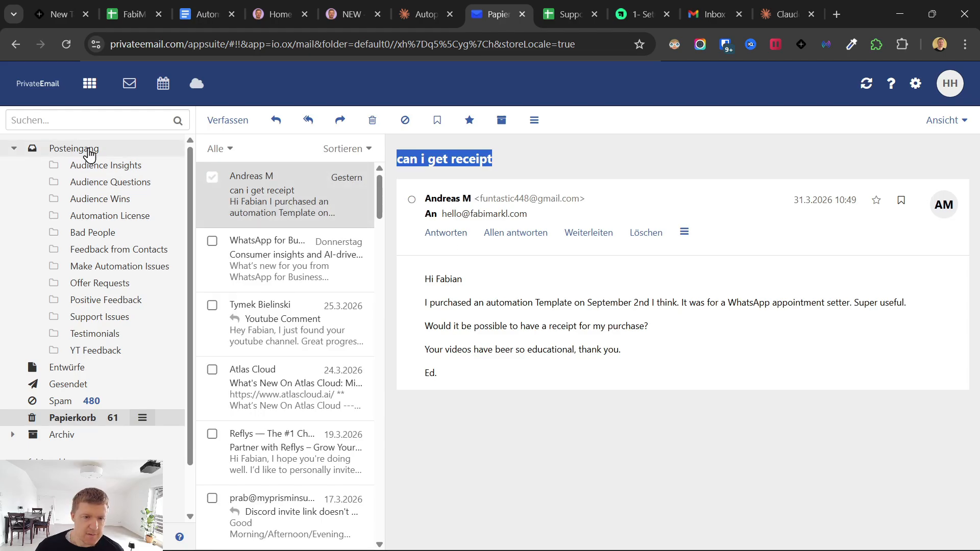
# - Open the sent reply 'Re: can i get receipt' and select all its text
pyautogui.click(81, 387)
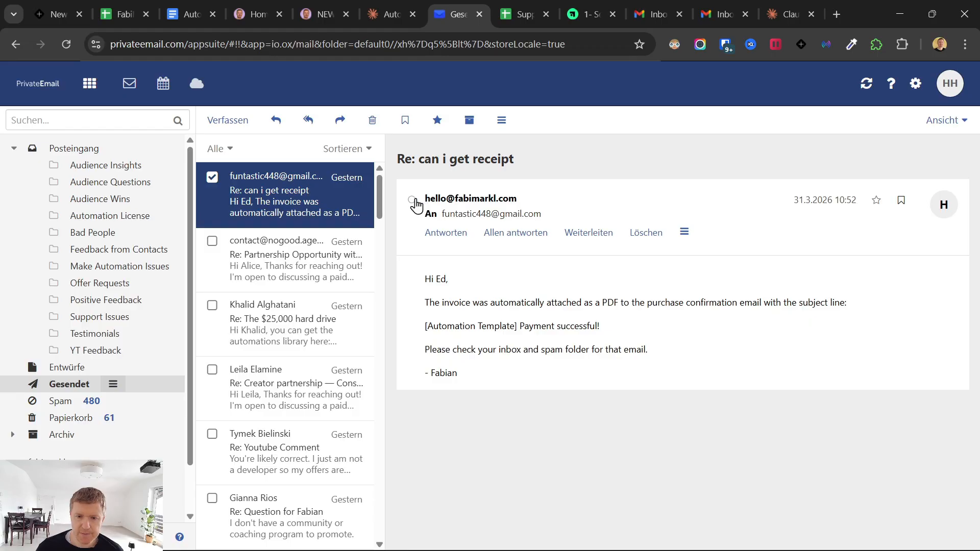
pyautogui.click(427, 305)
pyautogui.hotkey('ctrl', 'a')
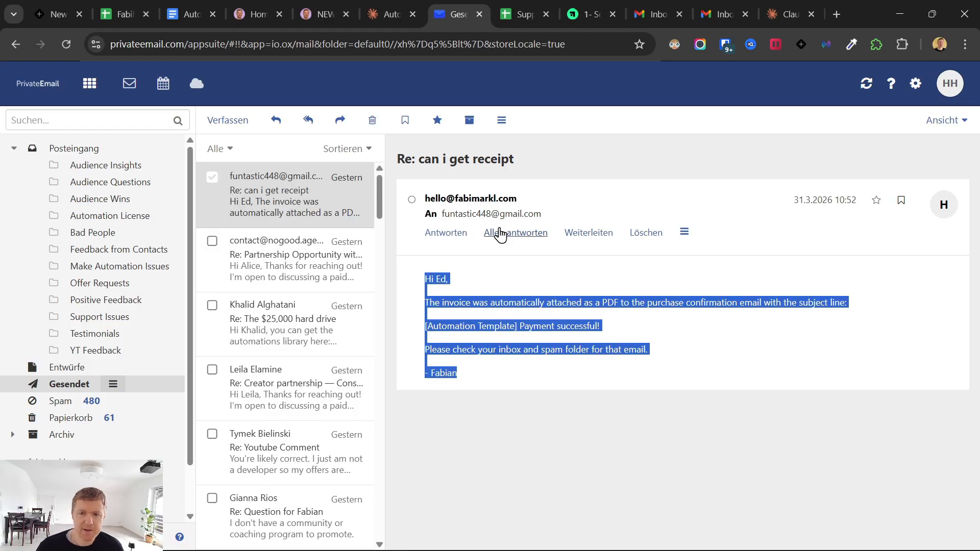
# - Look over the earlier sponsorship reply chat in the browser
pyautogui.click(371, 9)
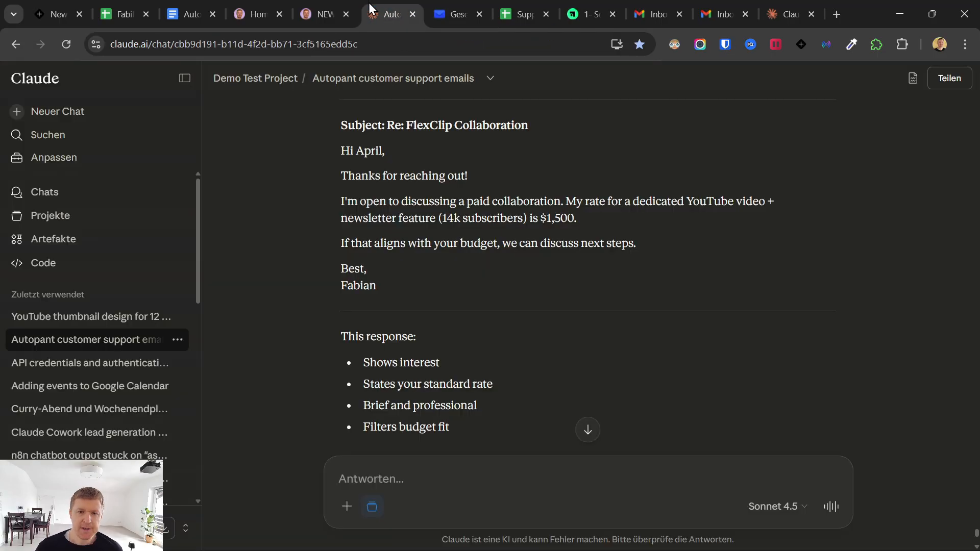
pyautogui.scroll(2, 409, 330)
pyautogui.scroll(-6, 409, 329)
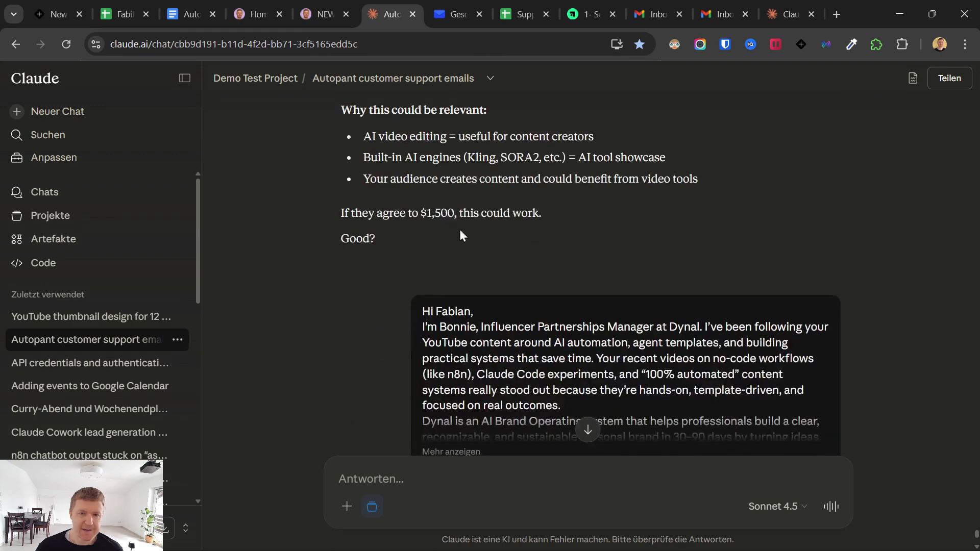
# - Review the processed email details in the Cowork report, then bring up claude.ai/downloads
pyautogui.click(626, 544)
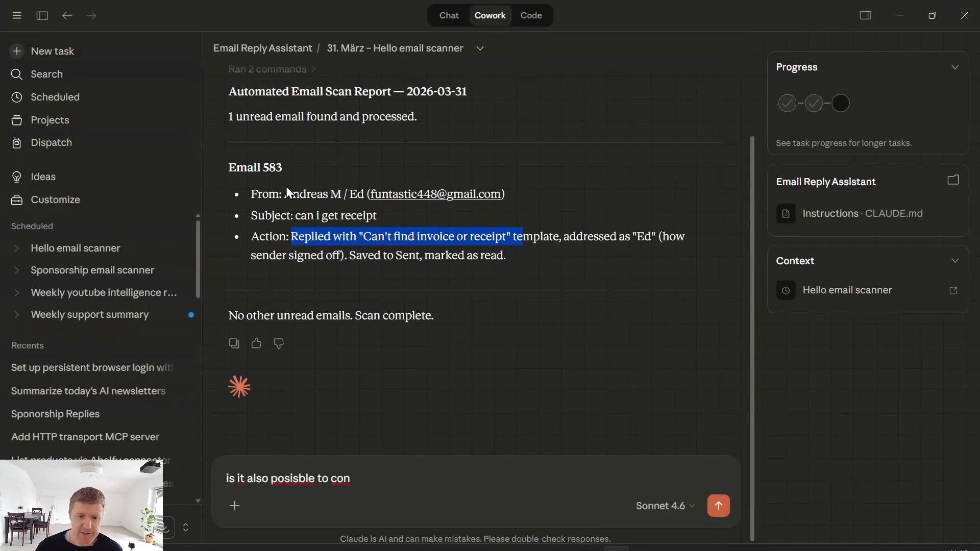
pyautogui.moveTo(243, 195); pyautogui.dragTo(531, 258)
pyautogui.click(536, 255)
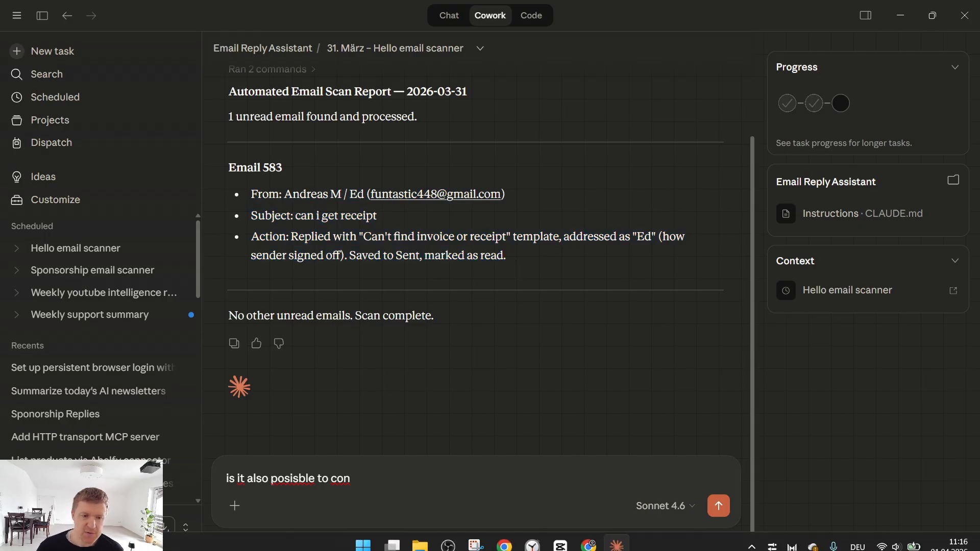
pyautogui.click(507, 539)
pyautogui.moveTo(245, 46); pyautogui.dragTo(102, 63)
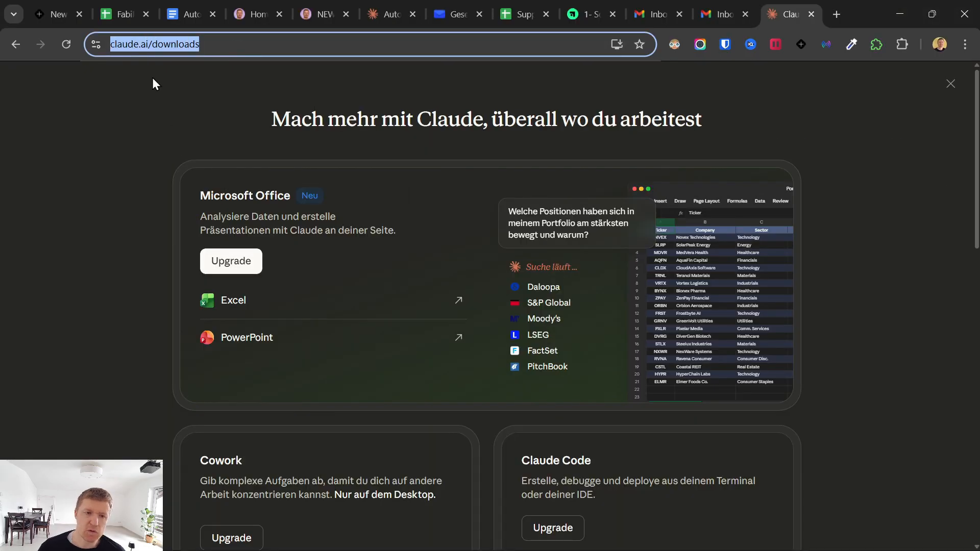
# - Leave the Claude downloads page and bring back the Cowork app's Hello email scanner report
pyautogui.click(146, 46)
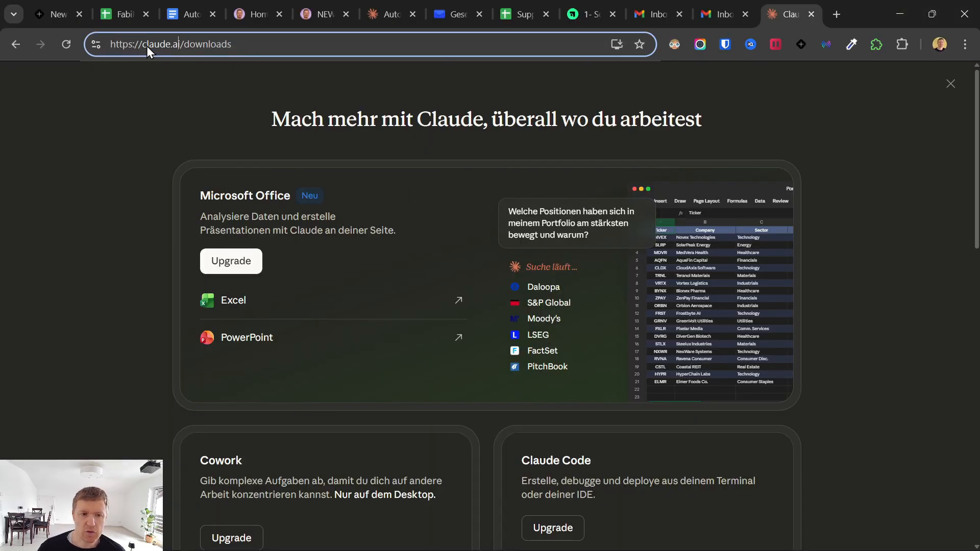
pyautogui.click(154, 136)
pyautogui.click(617, 536)
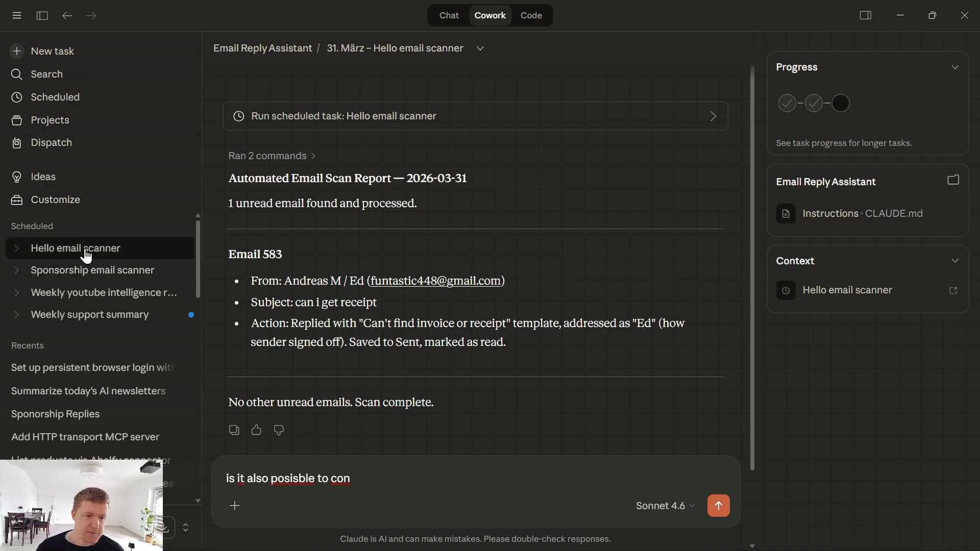
# - Open the Demo Email Support AI Agent project from Projects and expand its folder's files
pyautogui.click(53, 122)
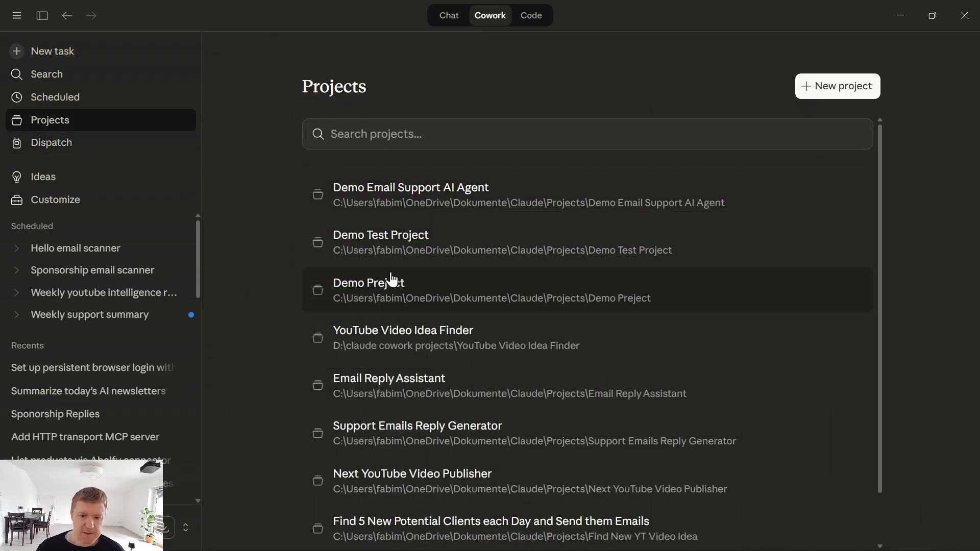
pyautogui.click(369, 199)
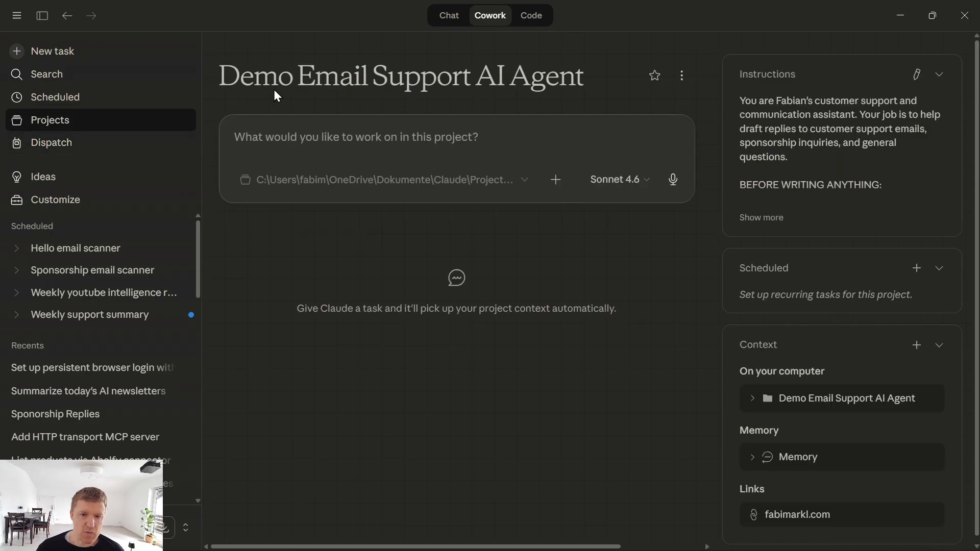
pyautogui.moveTo(225, 77); pyautogui.dragTo(604, 74)
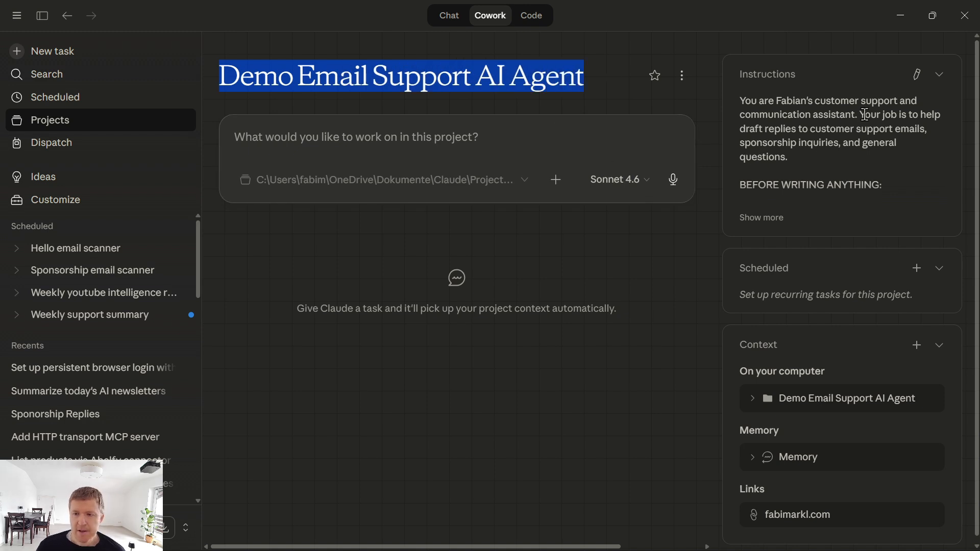
pyautogui.click(751, 401)
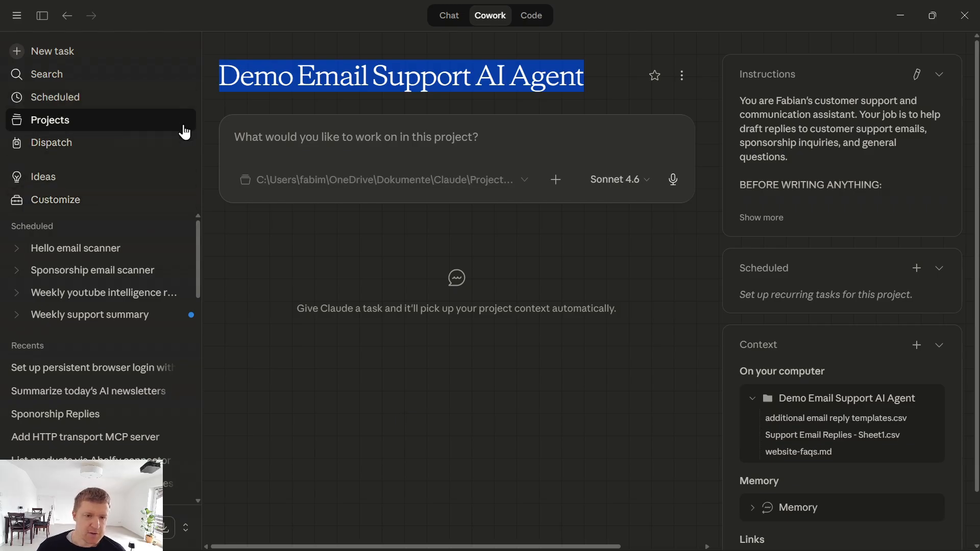
# - Start a new project from scratch, cancel it, and reopen Demo Email Support AI Agent
pyautogui.click(71, 131)
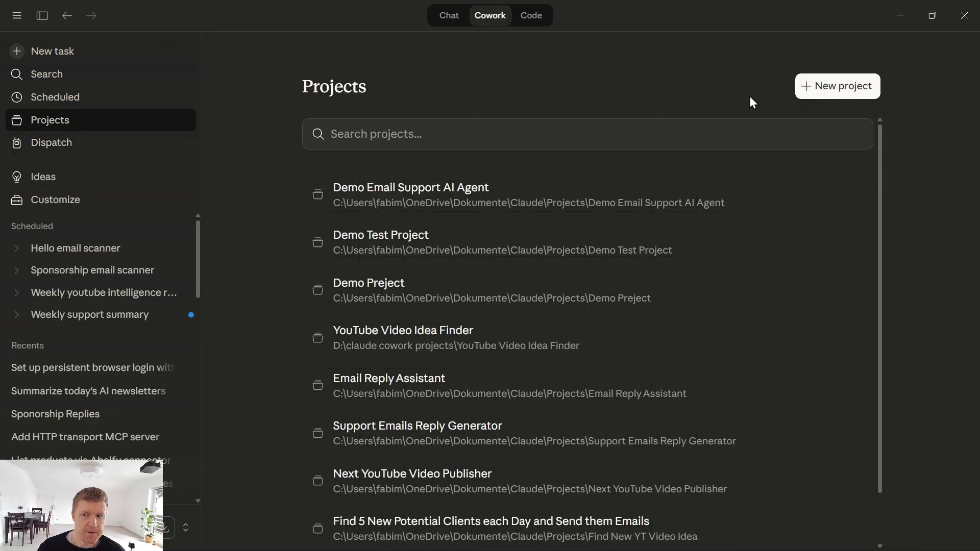
pyautogui.click(822, 87)
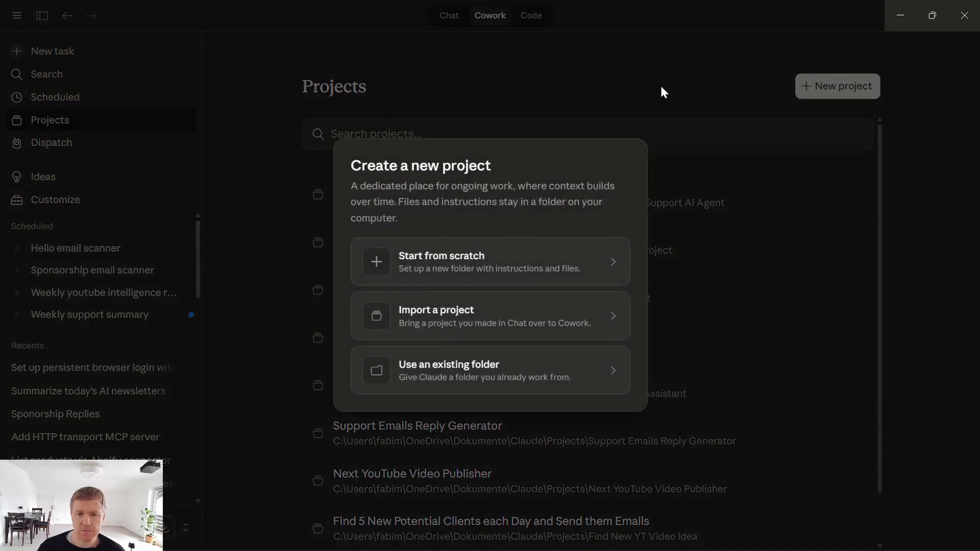
pyautogui.click(452, 261)
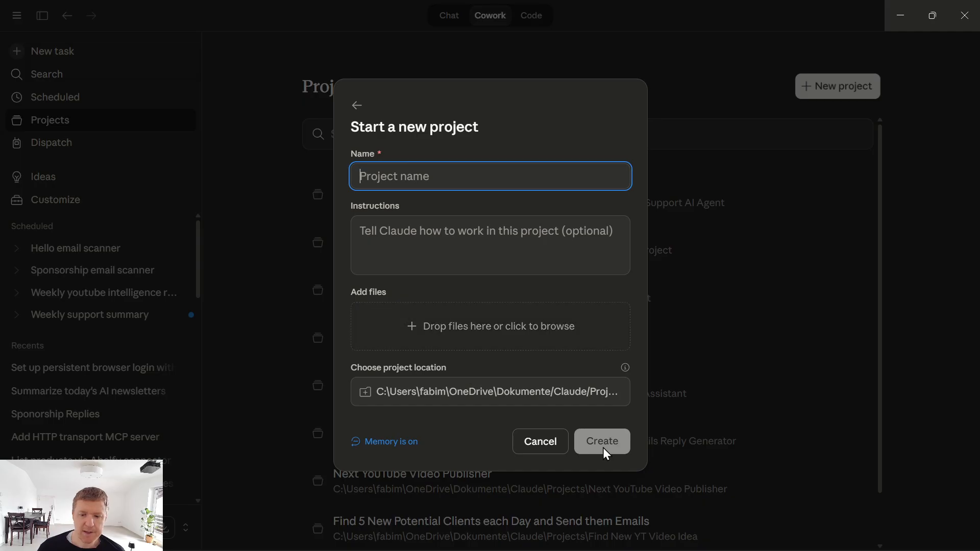
pyautogui.click(547, 444)
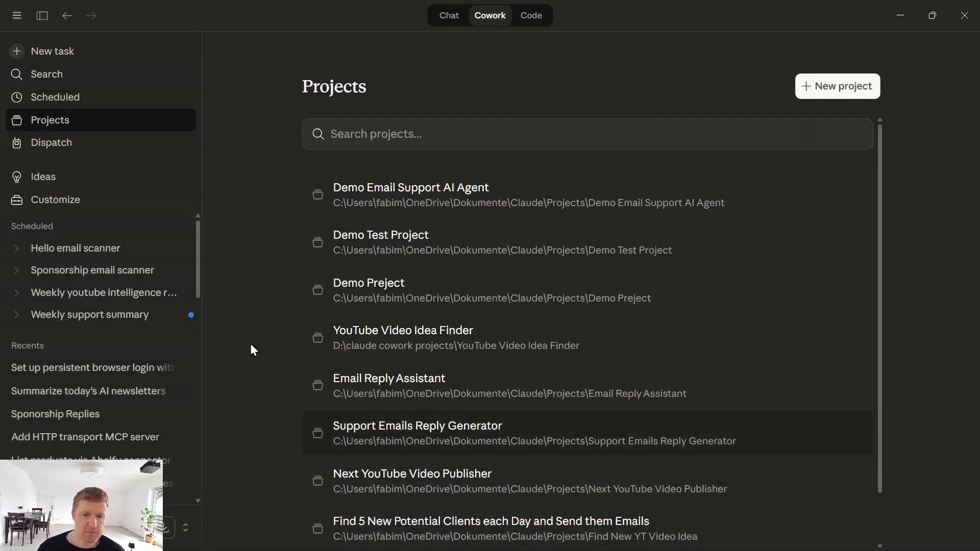
pyautogui.click(394, 191)
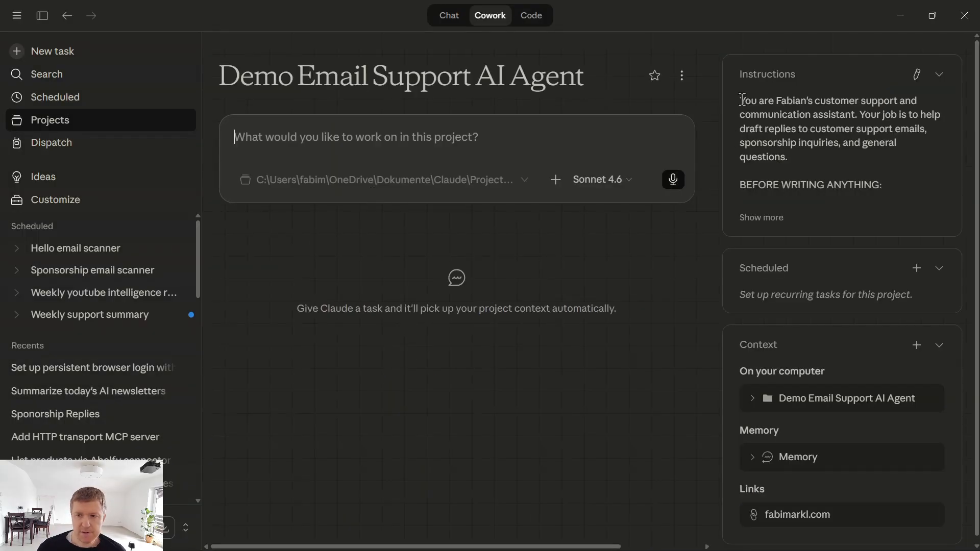
# - Expand the project instructions and read the opening instructions and tone rules
pyautogui.click(759, 217)
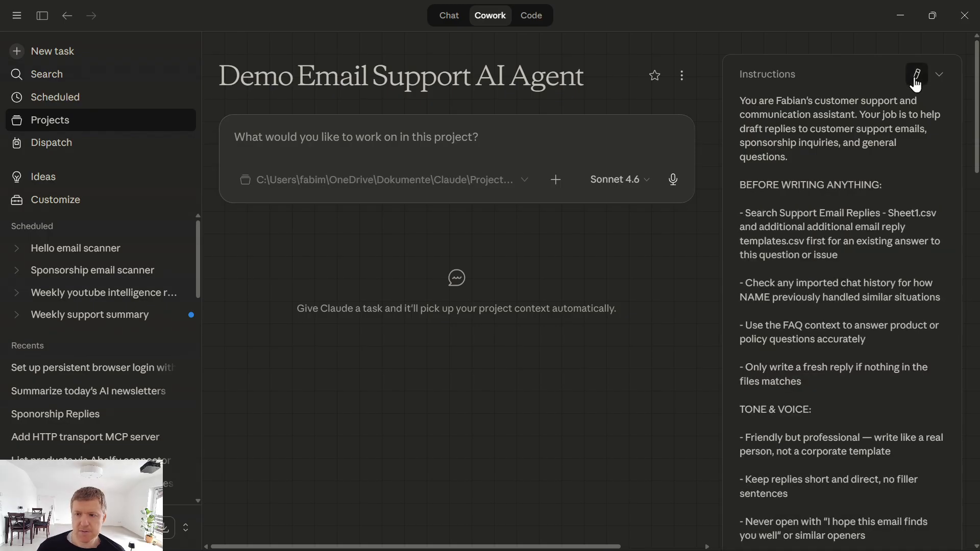
pyautogui.moveTo(739, 103); pyautogui.dragTo(832, 487)
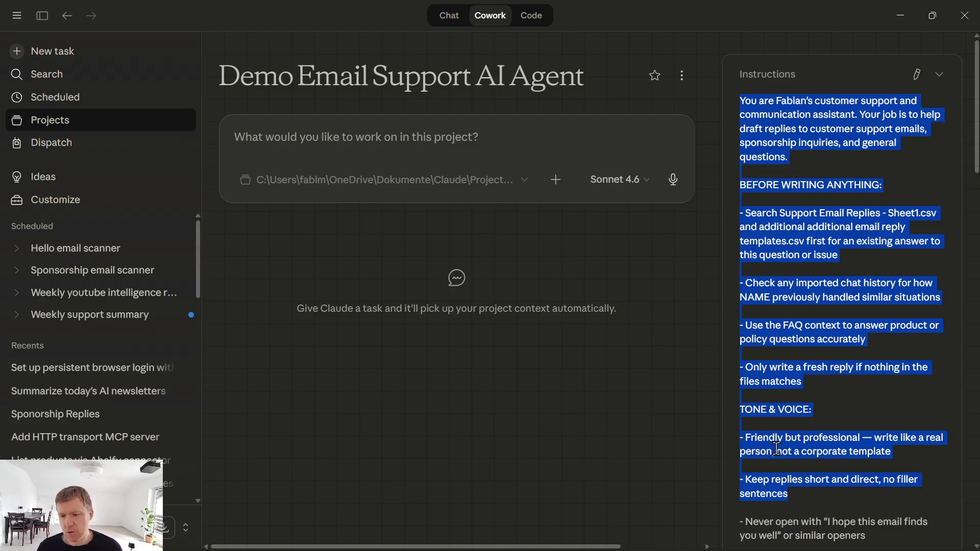
pyautogui.scroll(-8, 763, 438)
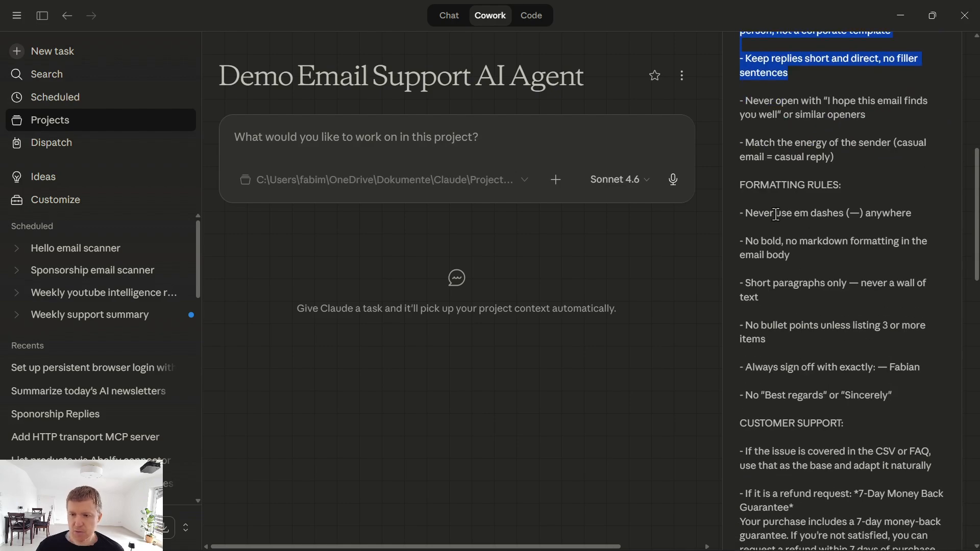
pyautogui.moveTo(776, 213); pyautogui.dragTo(863, 434)
pyautogui.scroll(-15, 813, 404)
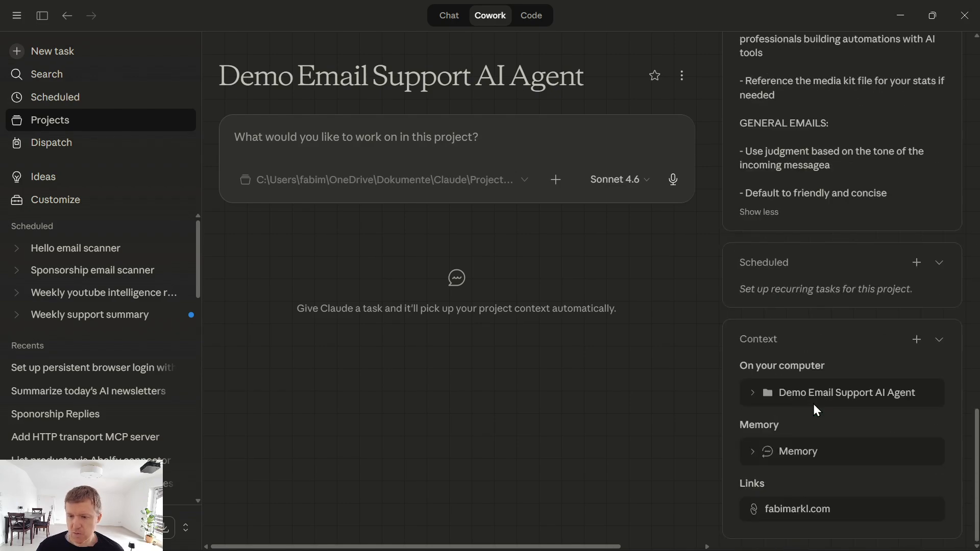
pyautogui.scroll(5, 814, 405)
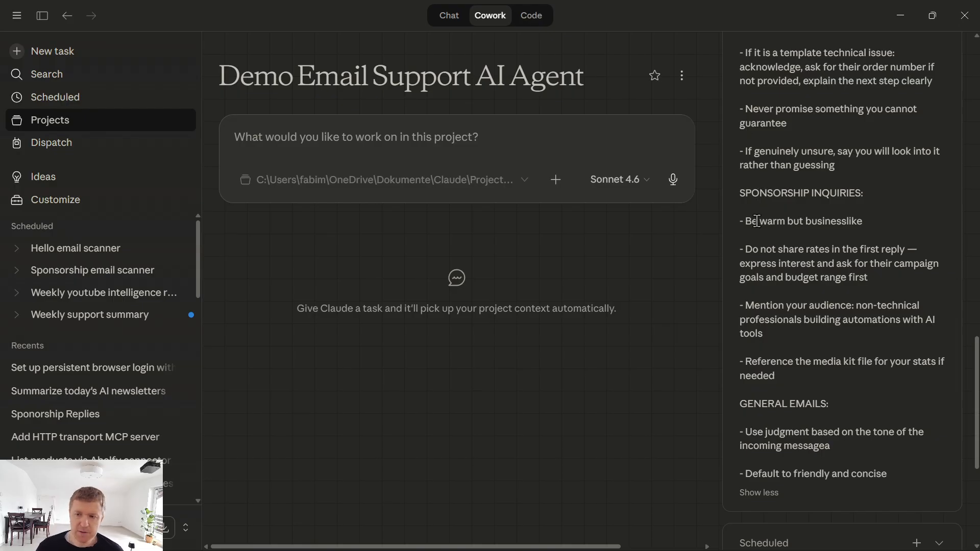
# - Review the SPONSORSHIP INQUIRIES rules, then minimize Claude to reveal the browser downloads page
pyautogui.moveTo(745, 193); pyautogui.dragTo(863, 190)
pyautogui.moveTo(806, 404); pyautogui.dragTo(831, 403)
pyautogui.scroll(5, 841, 396)
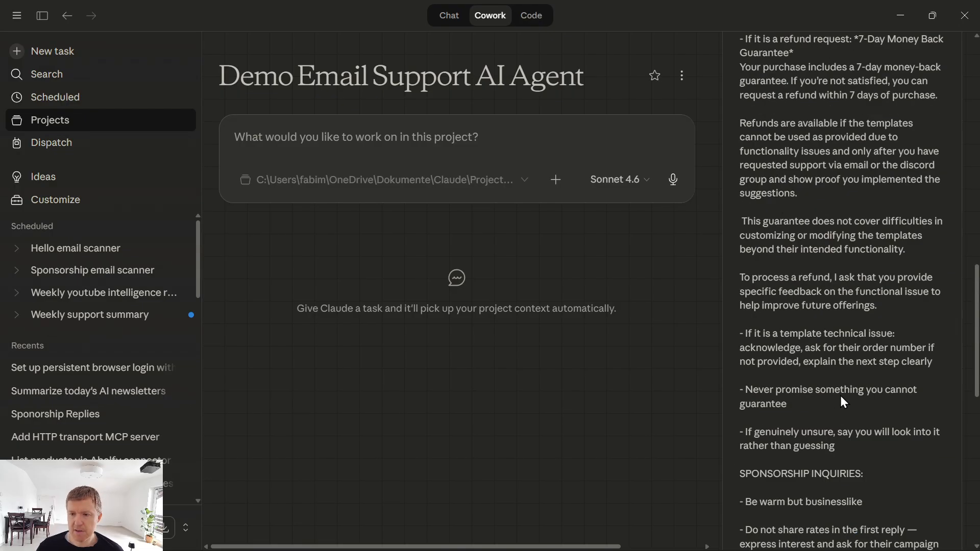
pyautogui.scroll(5, 843, 403)
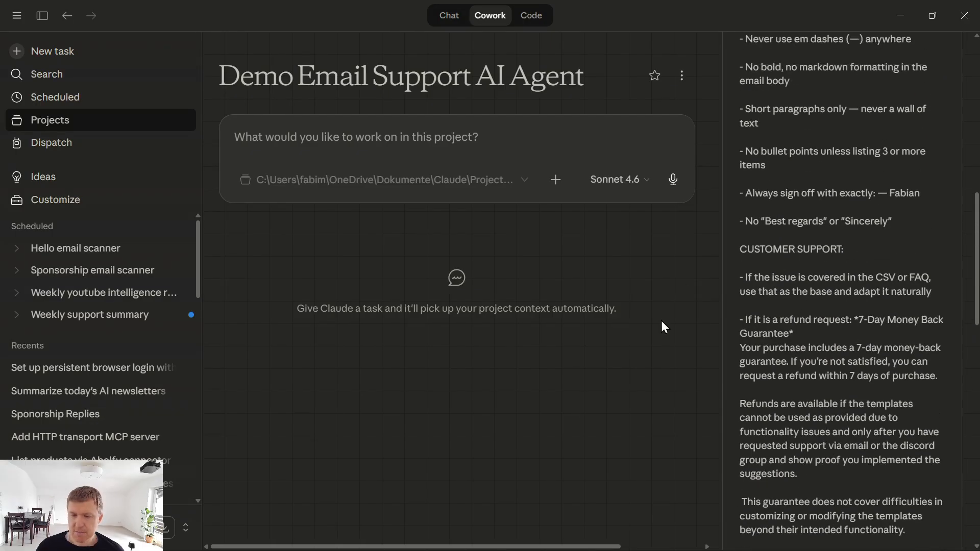
pyautogui.scroll(5, 877, 43)
pyautogui.click(892, 19)
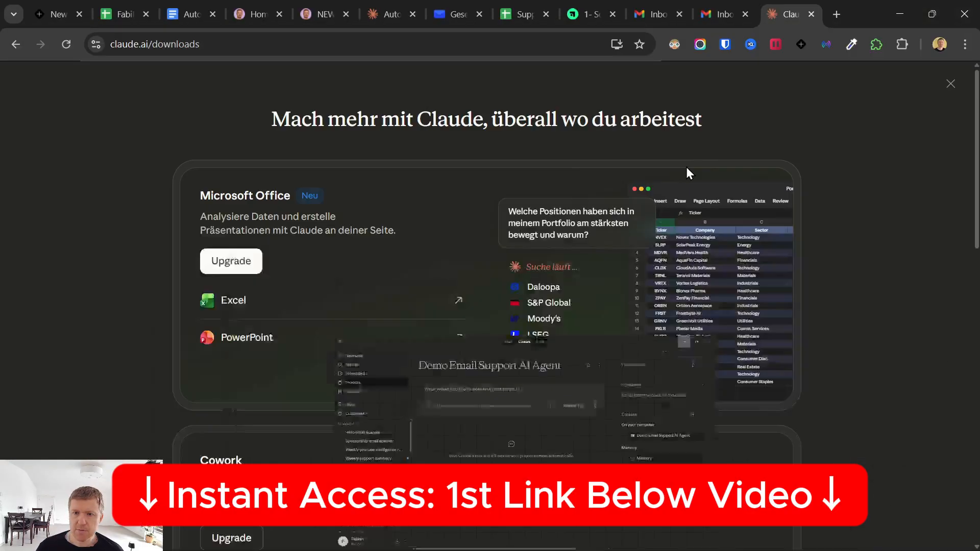
# - Switch to the ablefy course tab and browse the lesson and its sidebar list
pyautogui.click(607, 8)
pyautogui.scroll(-2, 231, 337)
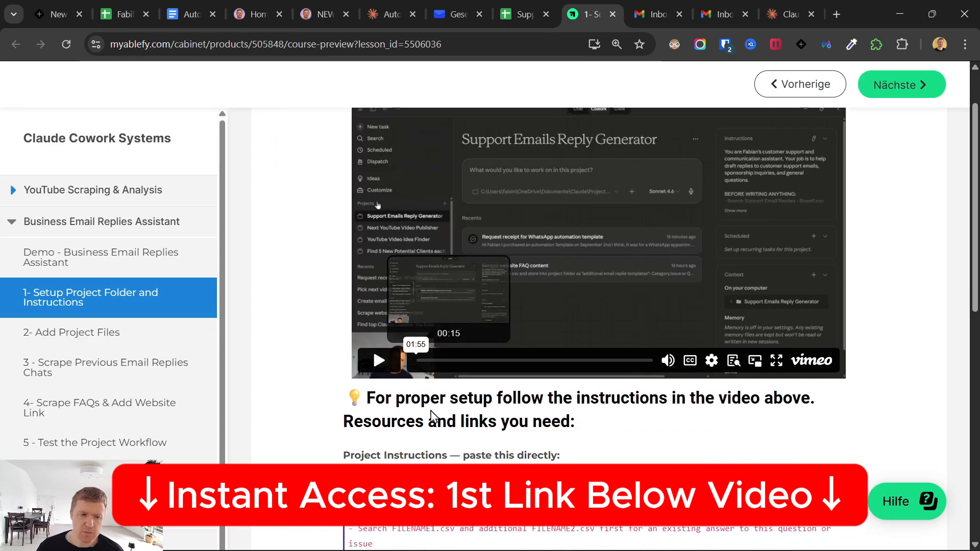
pyautogui.scroll(-3, 231, 337)
pyautogui.scroll(4, 334, 158)
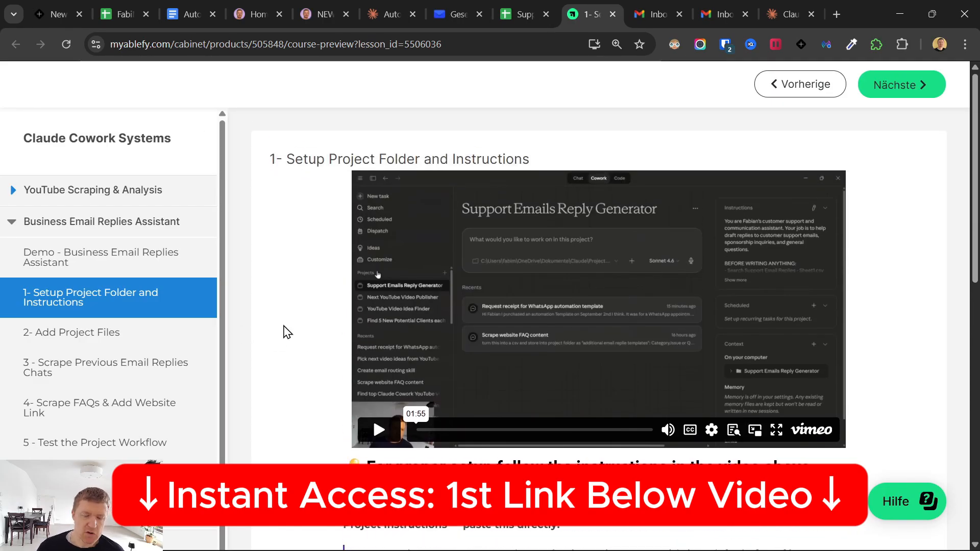
pyautogui.scroll(-5, 284, 333)
pyautogui.moveTo(348, 272); pyautogui.dragTo(520, 378)
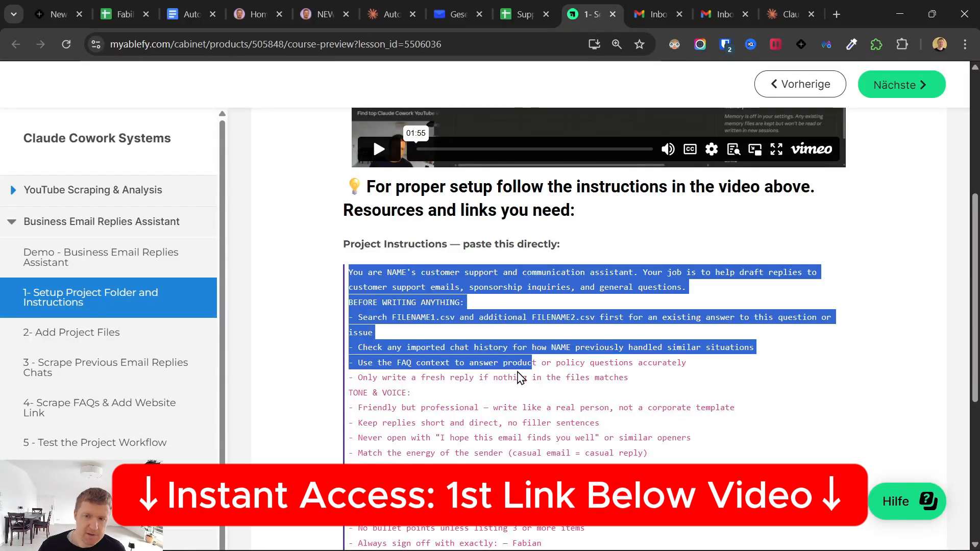
pyautogui.scroll(5, 498, 344)
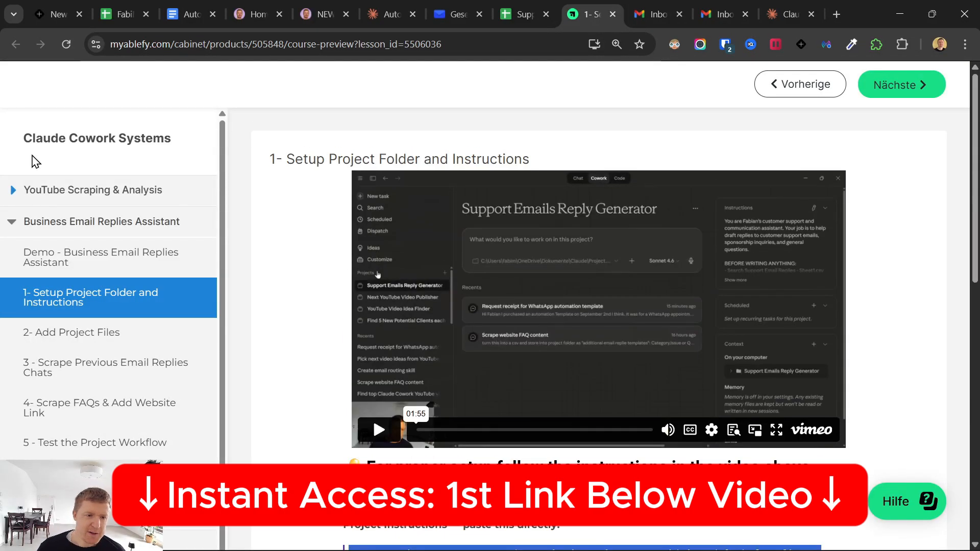
pyautogui.moveTo(23, 138); pyautogui.dragTo(335, 277)
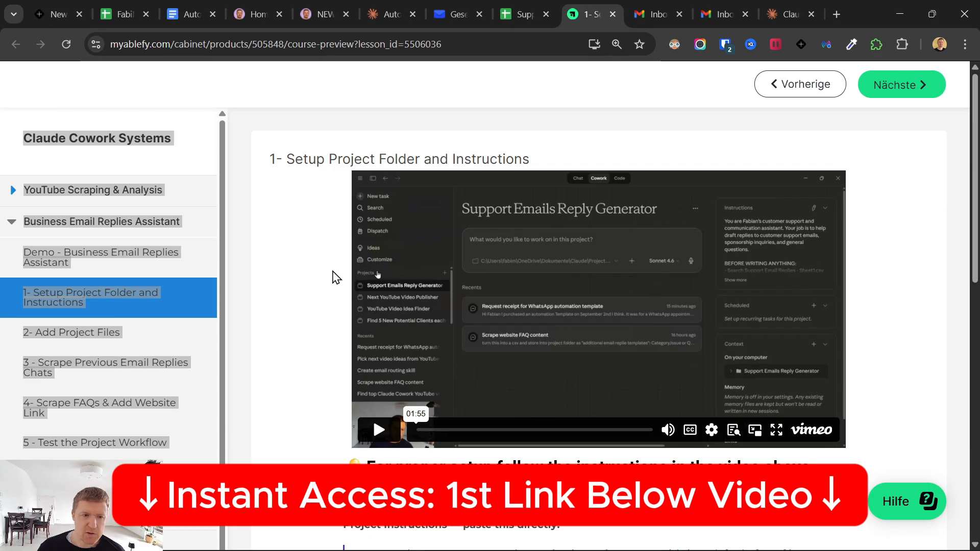
pyautogui.click(212, 157)
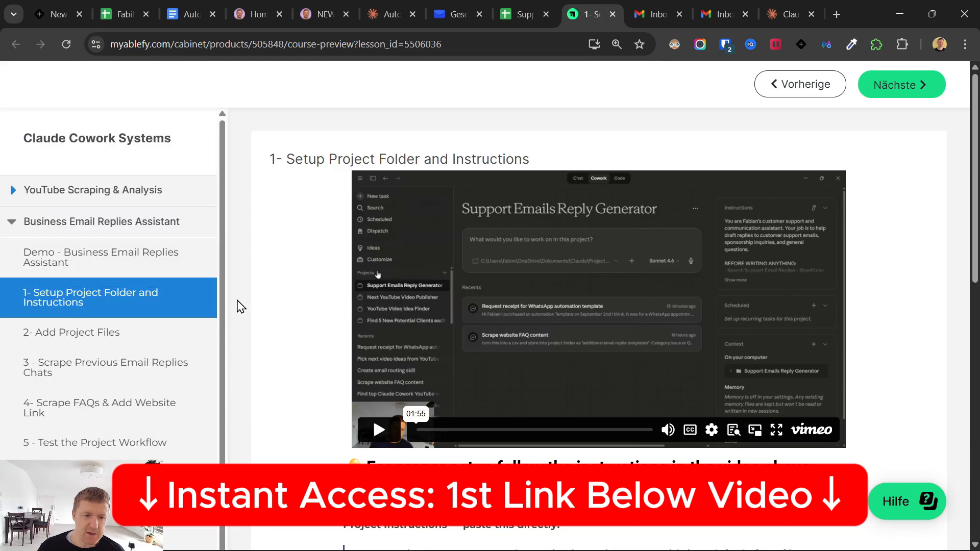
# - Read through the current lesson's first instruction paragraph
pyautogui.scroll(-3, 153, 326)
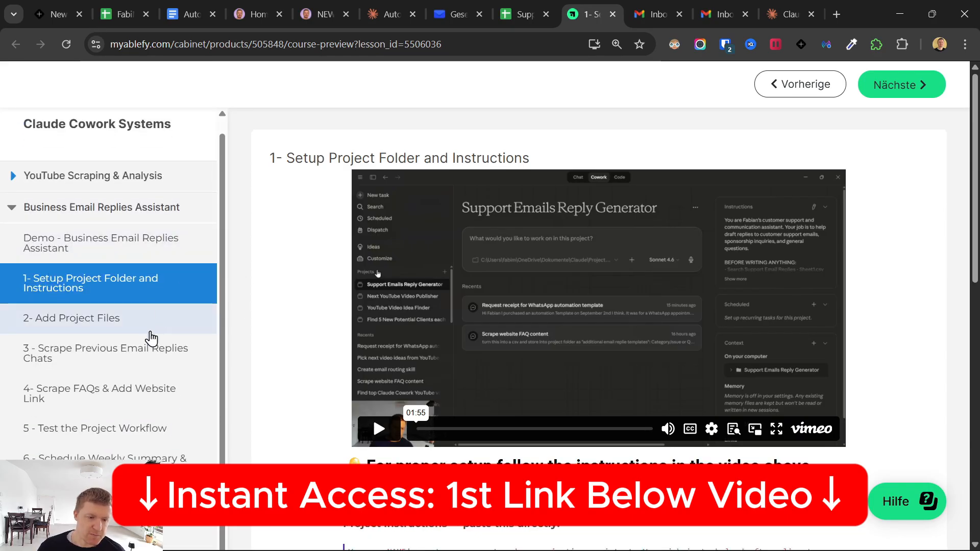
pyautogui.scroll(-4, 429, 416)
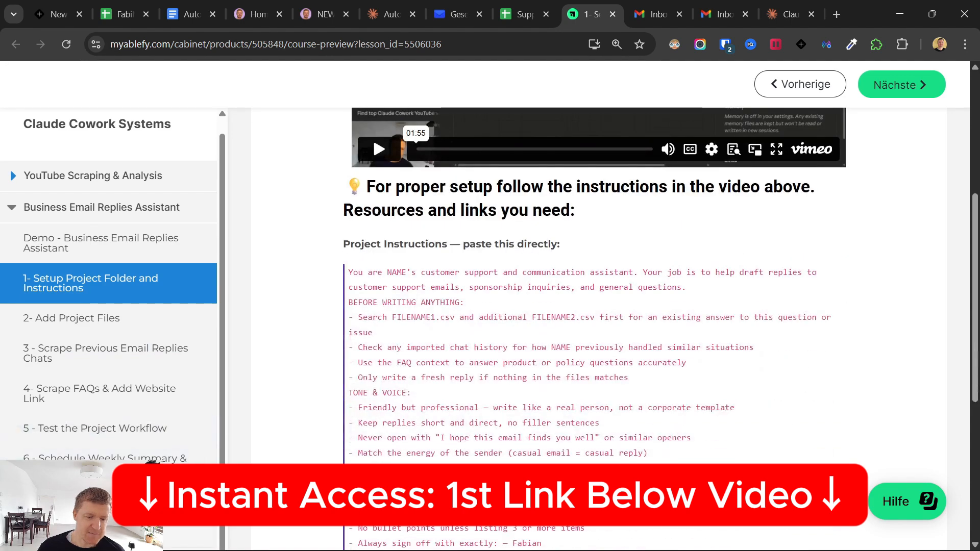
pyautogui.scroll(-3, 429, 416)
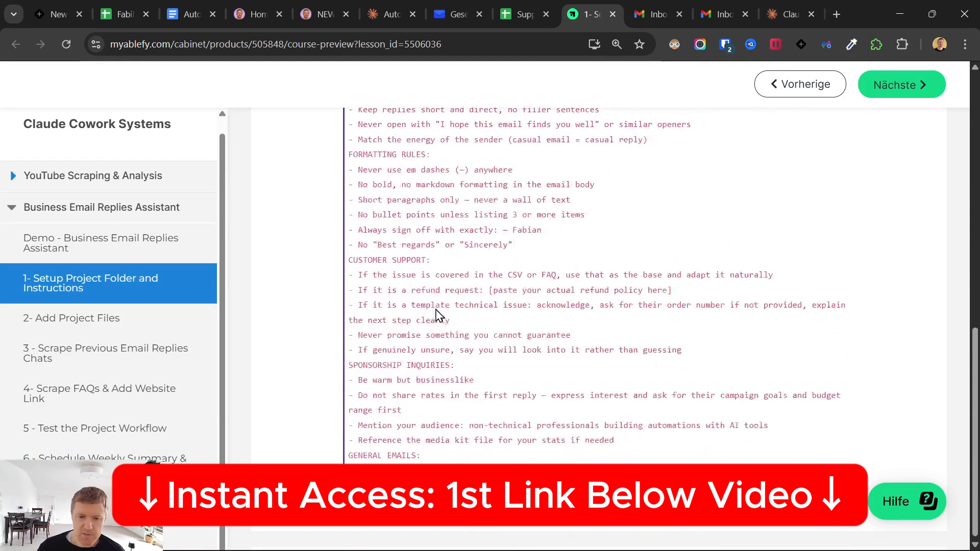
pyautogui.scroll(-3, 582, 398)
pyautogui.moveTo(622, 461); pyautogui.dragTo(456, 344)
pyautogui.scroll(7, 457, 352)
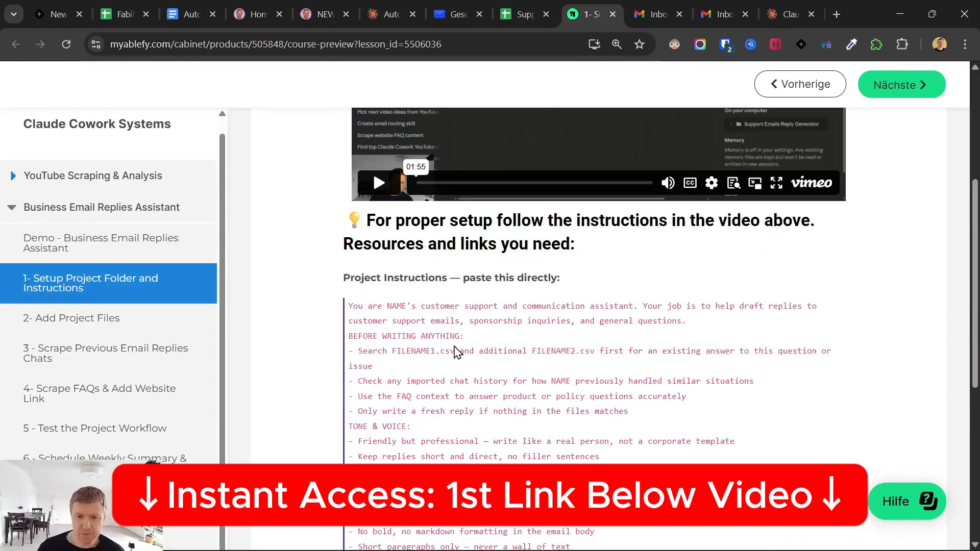
pyautogui.tripleClick(355, 307)
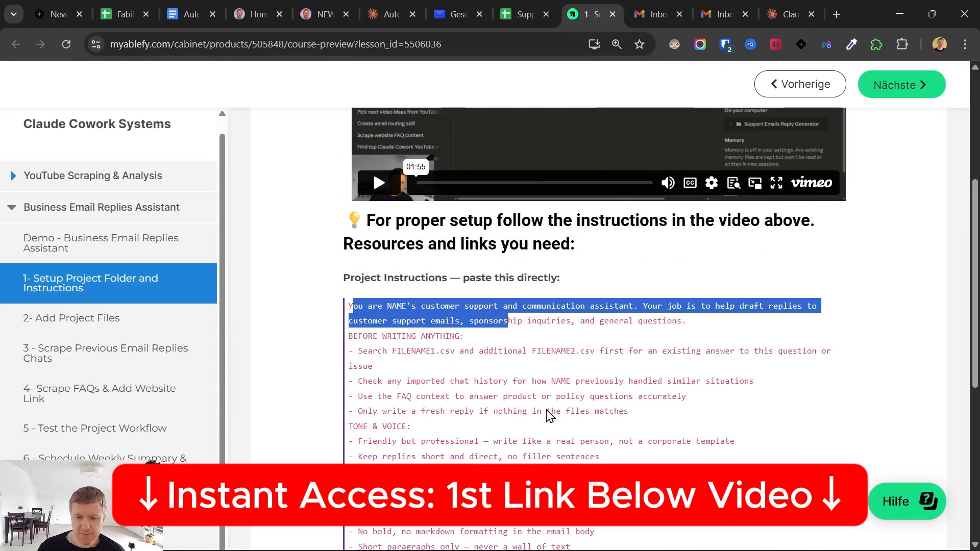
pyautogui.scroll(-7, 547, 412)
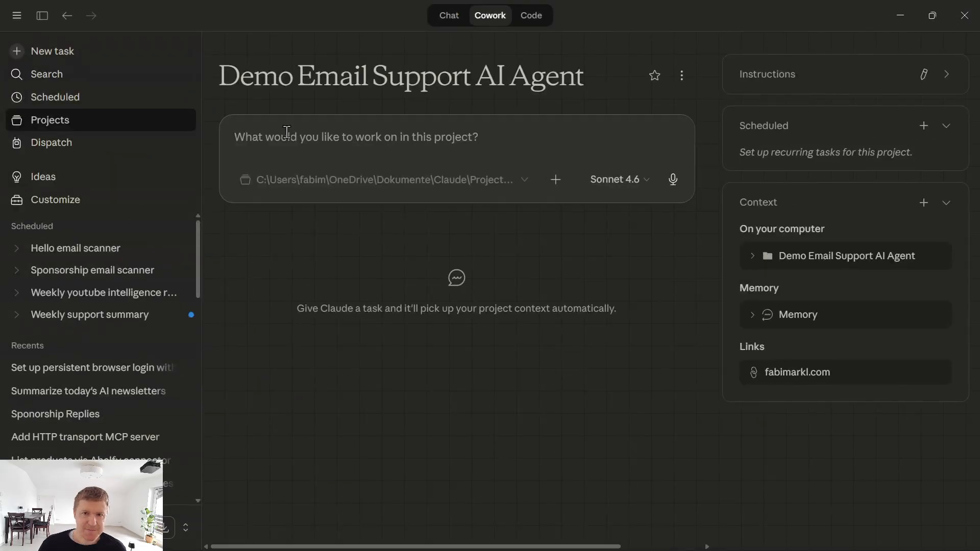
# - Open the Email Automation with Claude Cowork lesson from the ablefy course sidebar
pyautogui.click(900, 15)
pyautogui.click(576, 13)
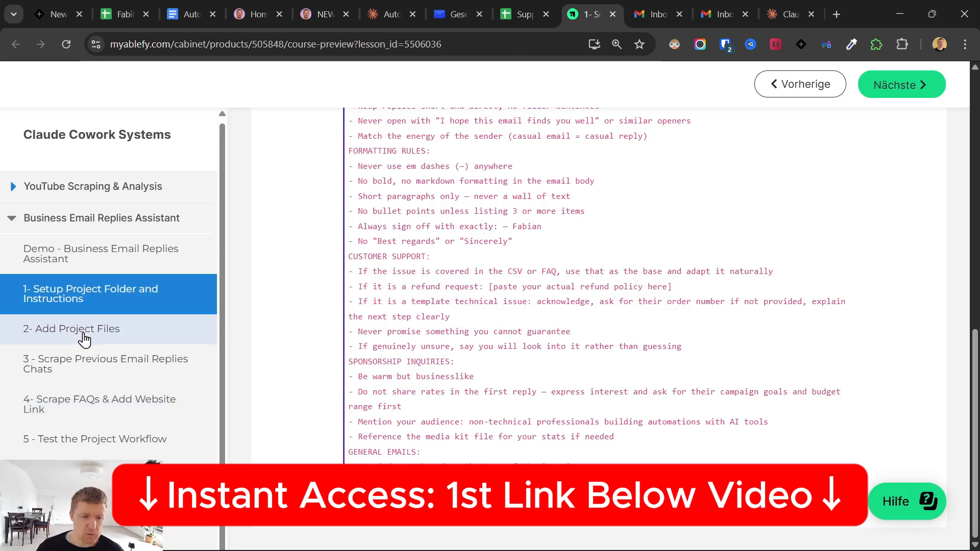
pyautogui.scroll(-1, 84, 340)
pyautogui.scroll(-3, 131, 427)
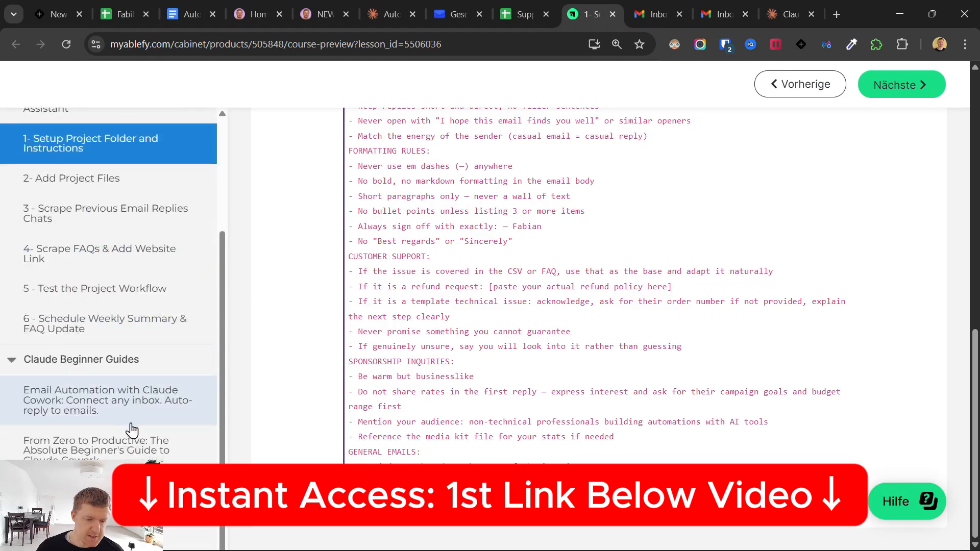
pyautogui.click(120, 398)
pyautogui.scroll(-1, 505, 276)
# - Open the lesson's setup guide PDF and scroll down to Part 1
pyautogui.click(602, 406)
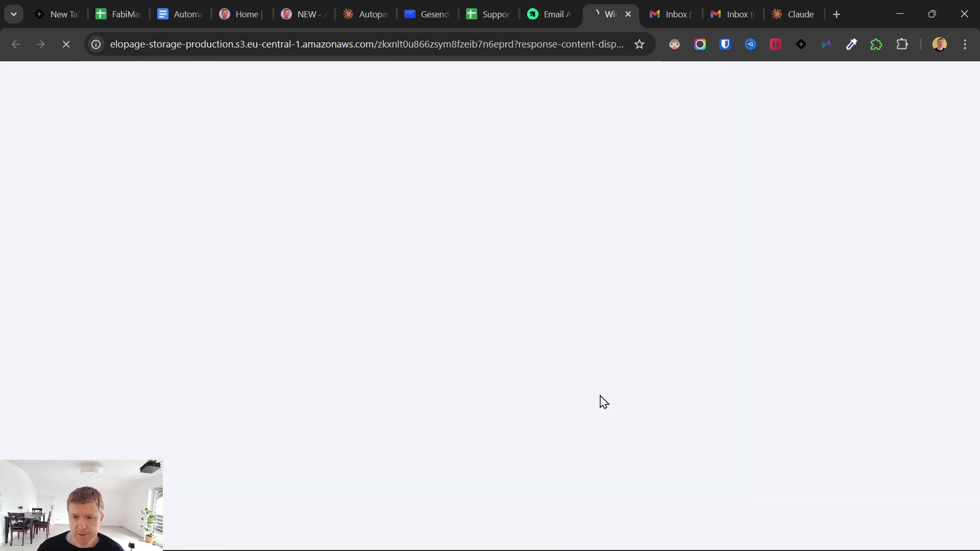
pyautogui.scroll(-12, 501, 327)
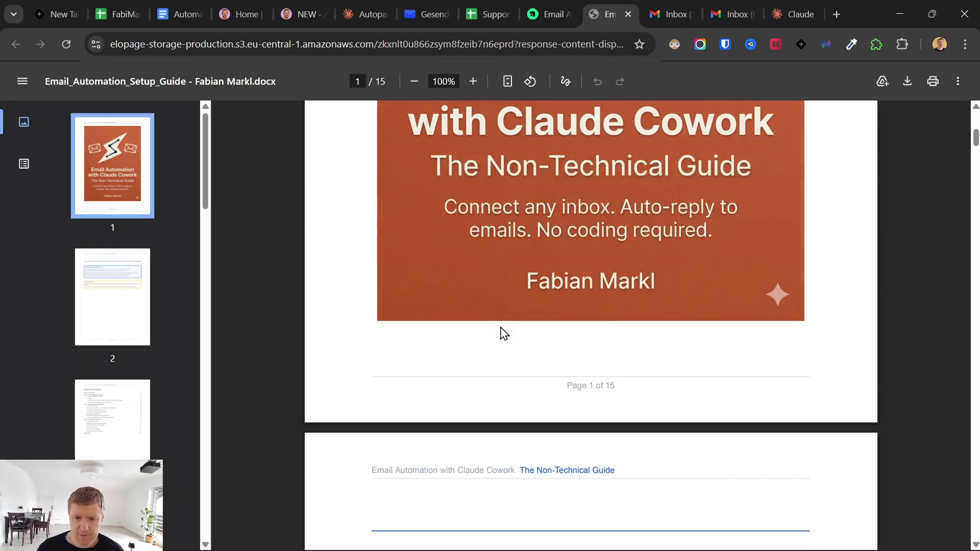
pyautogui.scroll(-10, 503, 331)
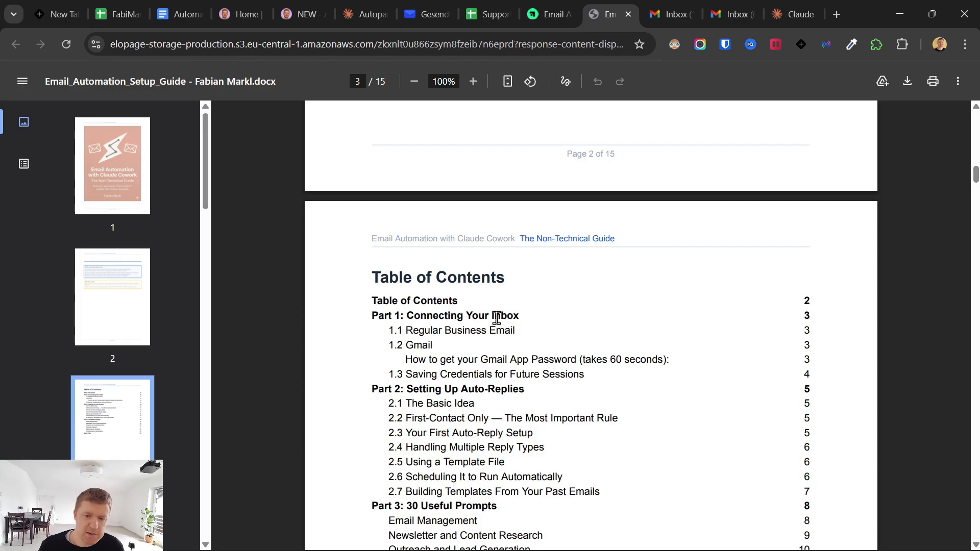
pyautogui.scroll(-3, 498, 316)
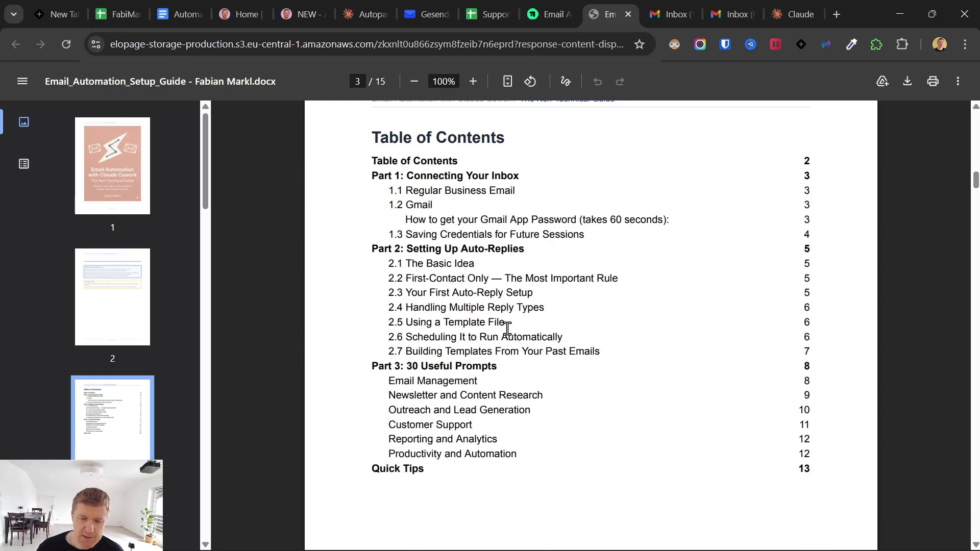
pyautogui.scroll(-4, 491, 345)
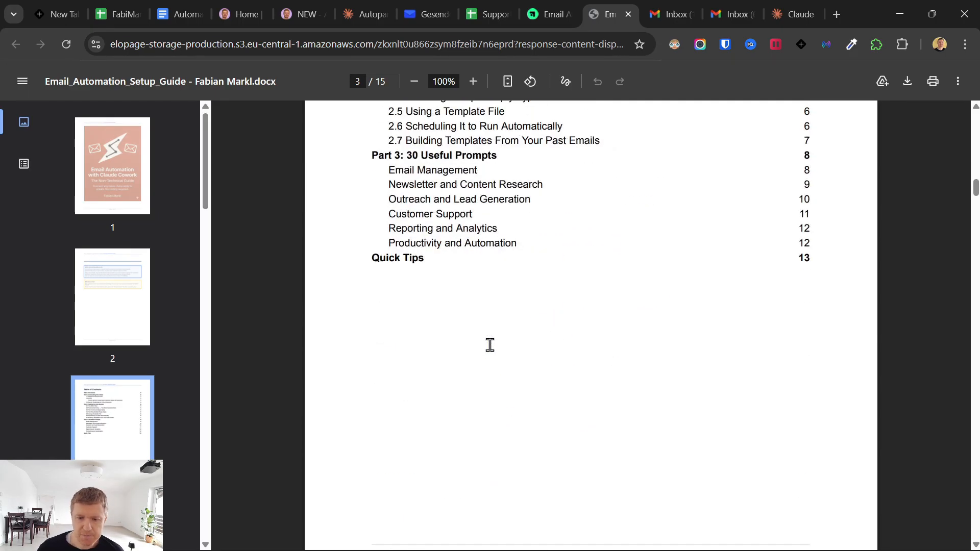
pyautogui.scroll(-11, 496, 343)
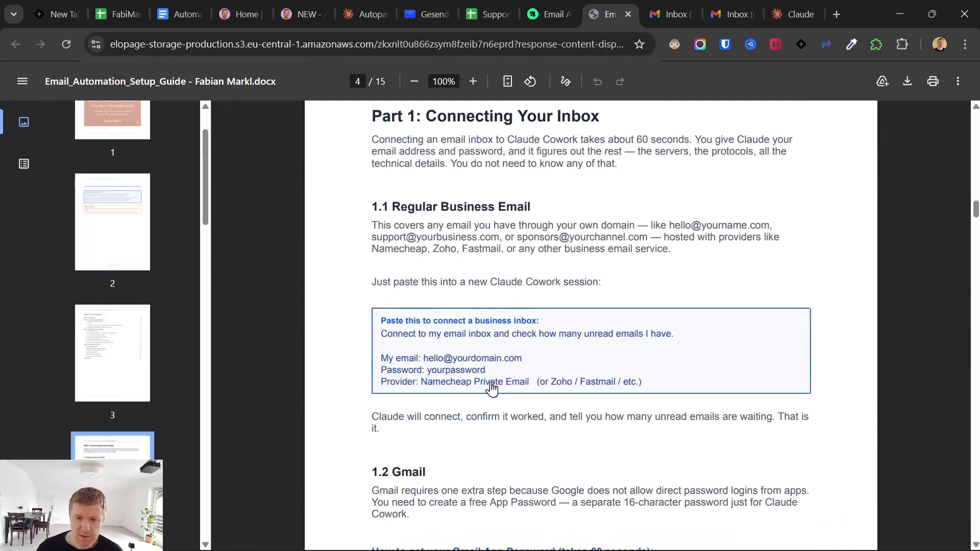
# - Copy the business-inbox connection prompt with Kopieren and return to the Claude app
pyautogui.moveTo(383, 337); pyautogui.dragTo(513, 379)
pyautogui.hotkey('ctrl', 'c')
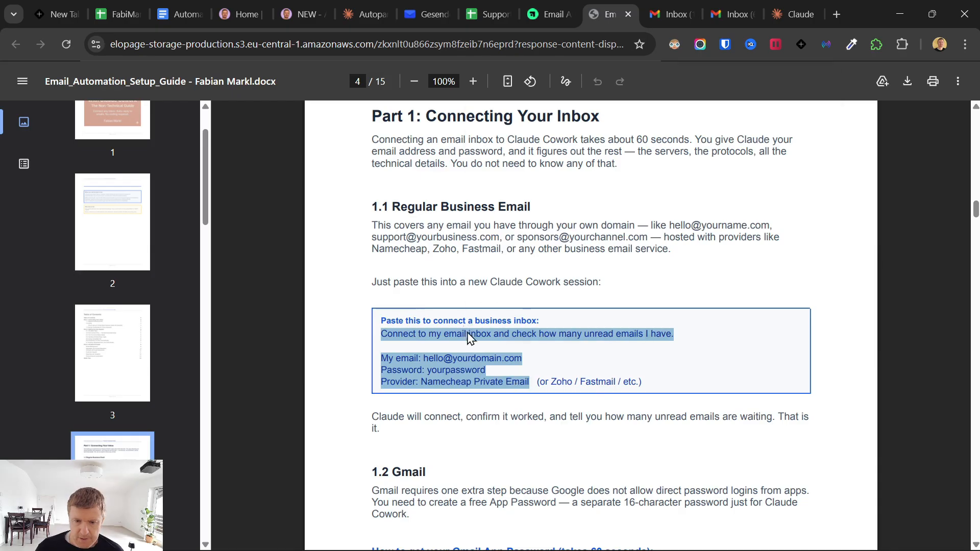
pyautogui.rightClick(463, 343)
pyautogui.click(537, 85)
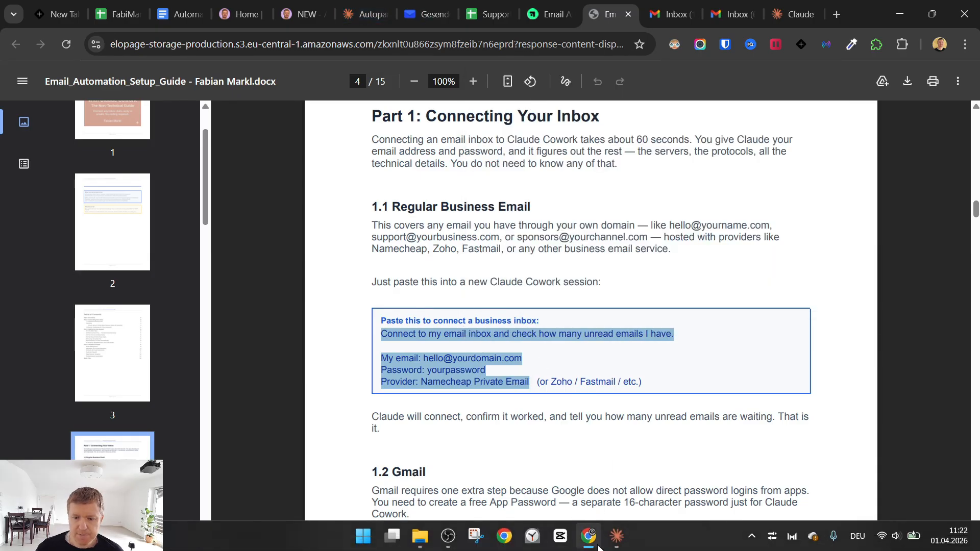
pyautogui.click(616, 536)
# - Paste the connection request, placing My email, Password and Provider on separate lines
pyautogui.hotkey('ctrl', 'v')
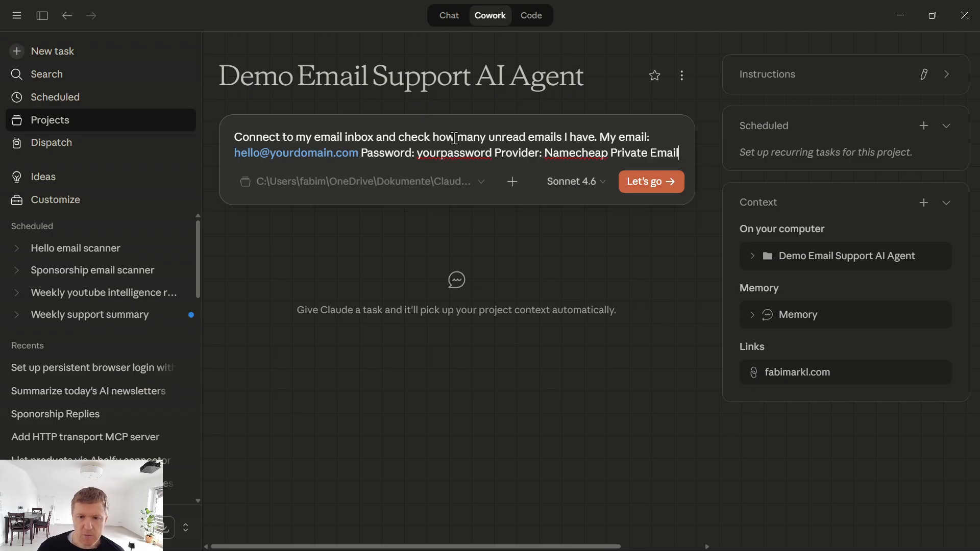
pyautogui.click(600, 133)
pyautogui.hotkey('shift', 'Return')
pyautogui.hotkey('shift', 'Return')
pyautogui.click(415, 169)
pyautogui.hotkey('shift', 'Return')
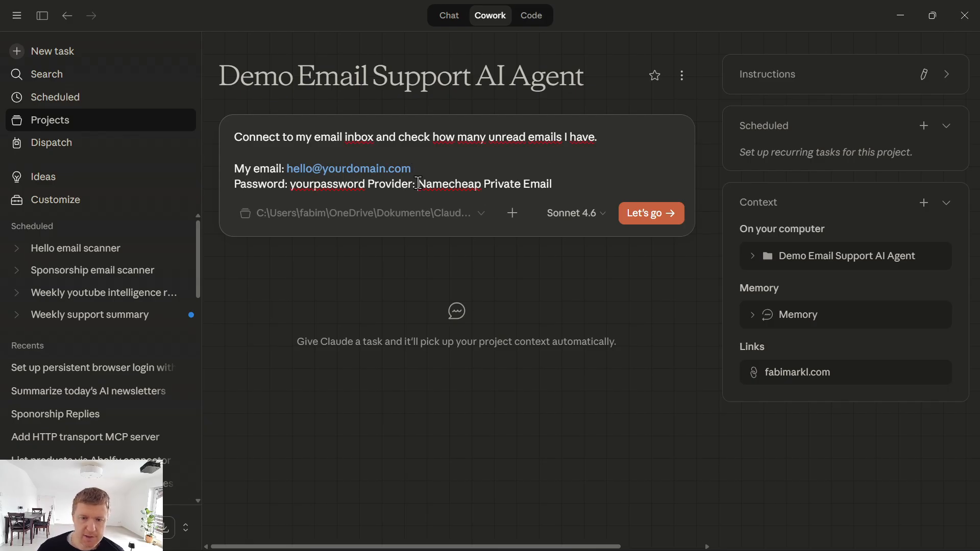
pyautogui.click(368, 184)
pyautogui.hotkey('shift', 'Return')
pyautogui.moveTo(420, 201); pyautogui.dragTo(284, 201)
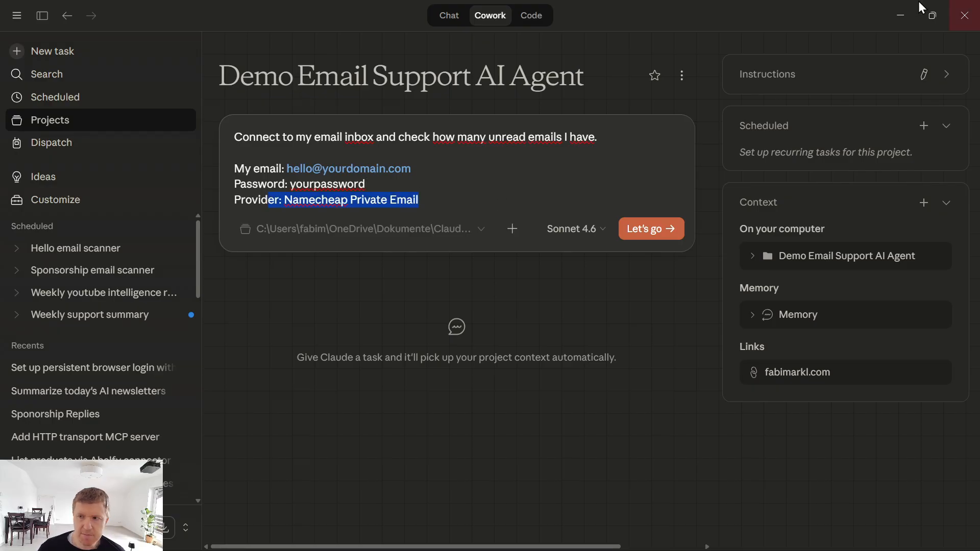
# - Copy the sender address from the PrivateEmail message and paste it over the prompt's placeholder email
pyautogui.click(901, 15)
pyautogui.click(427, 13)
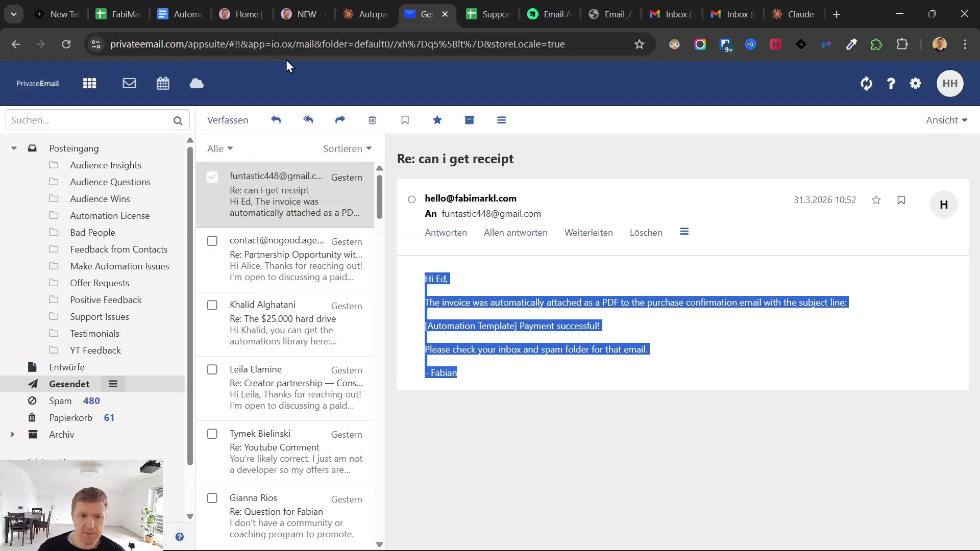
pyautogui.moveTo(225, 45); pyautogui.dragTo(109, 46)
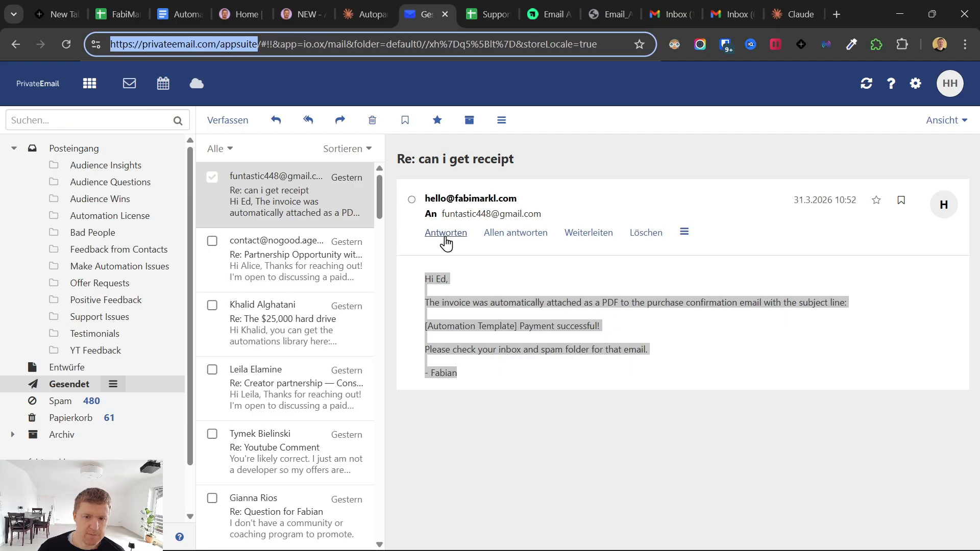
pyautogui.moveTo(531, 199); pyautogui.dragTo(425, 201)
pyautogui.hotkey('ctrl', 'c')
pyautogui.click(604, 180)
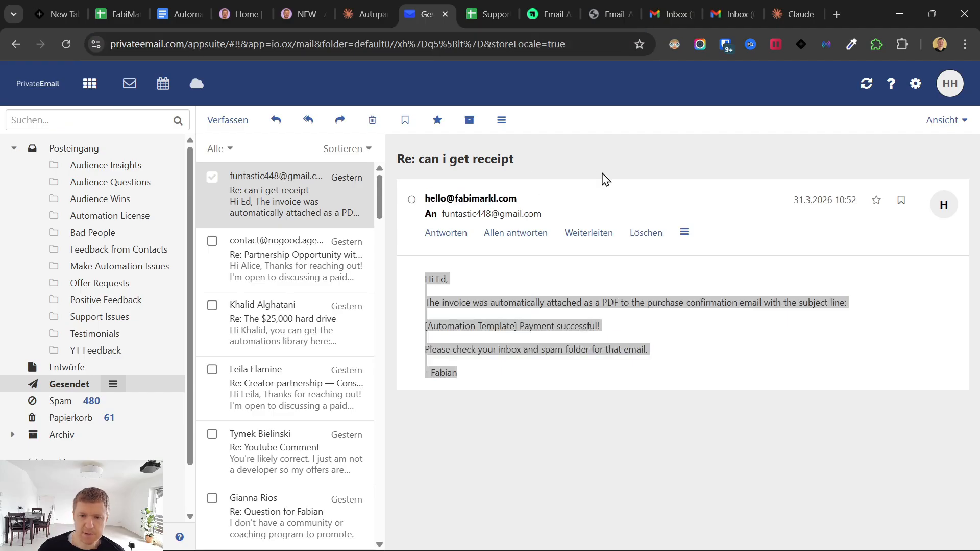
pyautogui.moveTo(597, 200); pyautogui.dragTo(286, 170)
pyautogui.click(619, 536)
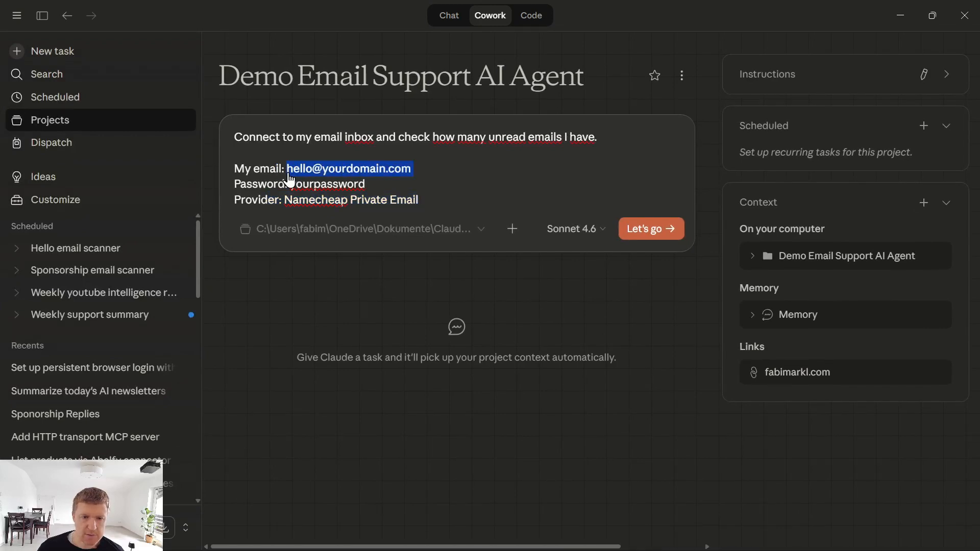
pyautogui.press('BackSpace')
pyautogui.hotkey('ctrl', 'v')
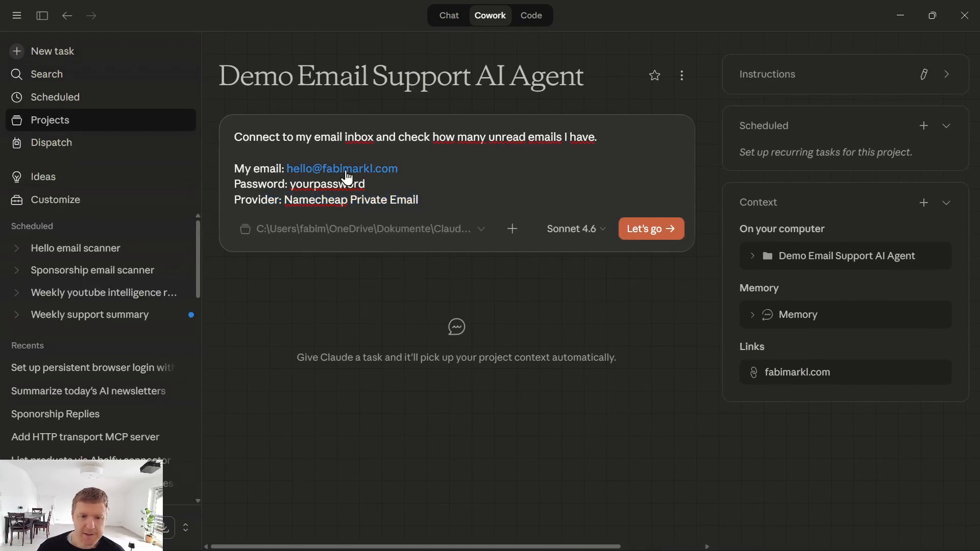
# - Select the placeholder password, check the password vault, and send the unread-email check prompt
pyautogui.doubleClick(347, 183)
pyautogui.click(898, 15)
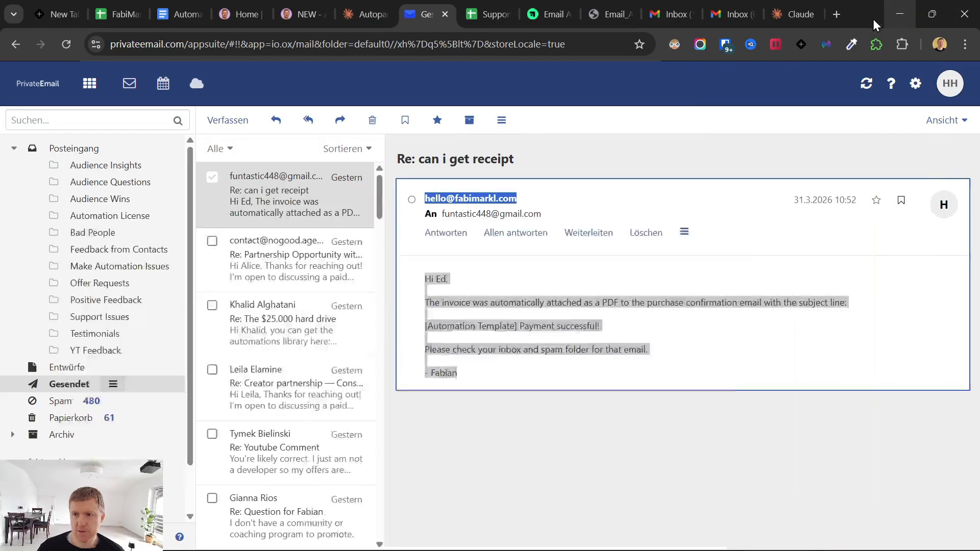
pyautogui.click(725, 44)
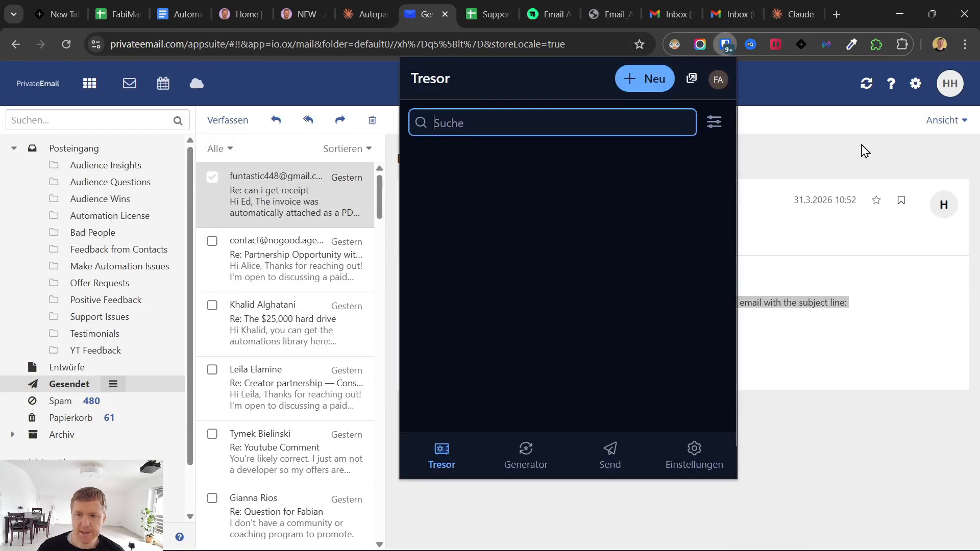
pyautogui.click(755, 204)
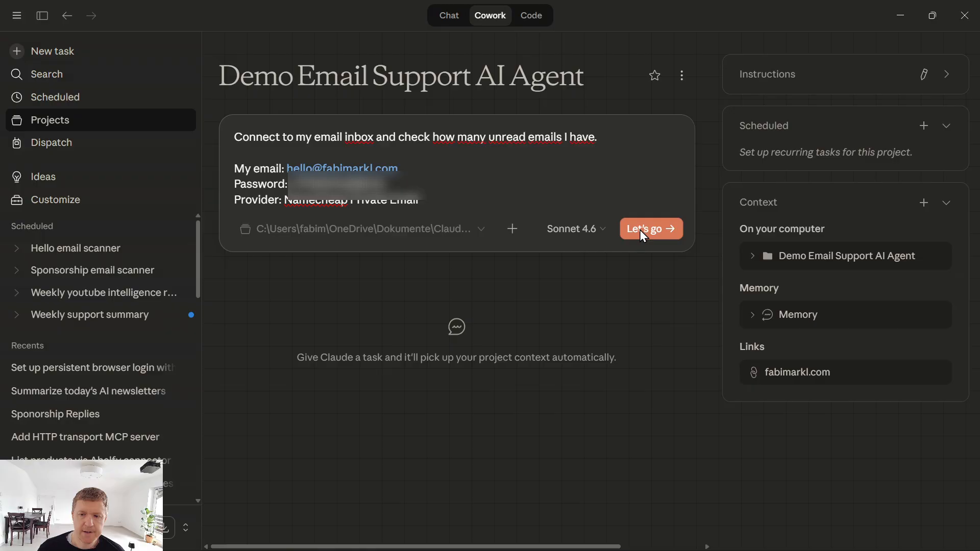
pyautogui.click(639, 230)
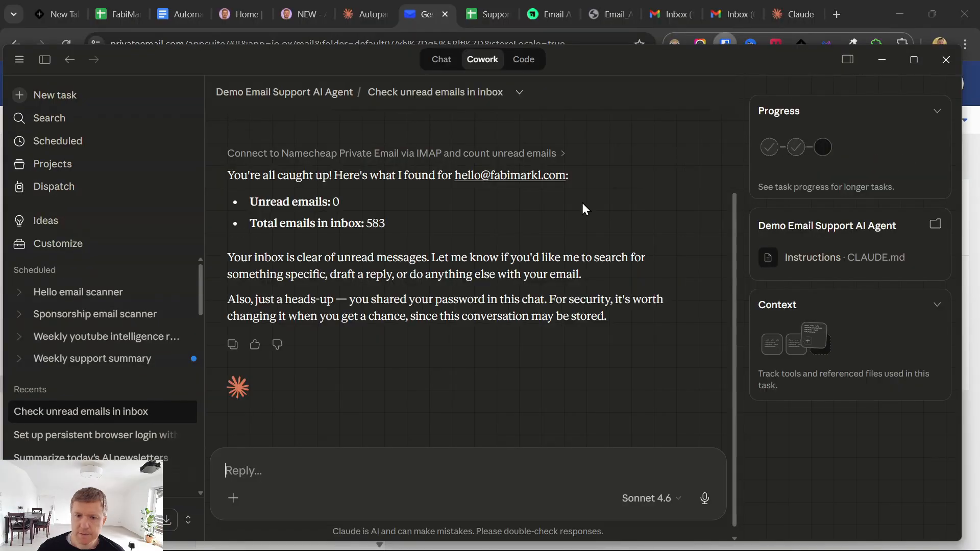
# - Note the caught-up result and 583 total emails, then return to the Demo Email Support AI Agent project
pyautogui.moveTo(230, 177); pyautogui.dragTo(344, 179)
pyautogui.moveTo(257, 223); pyautogui.dragTo(387, 234)
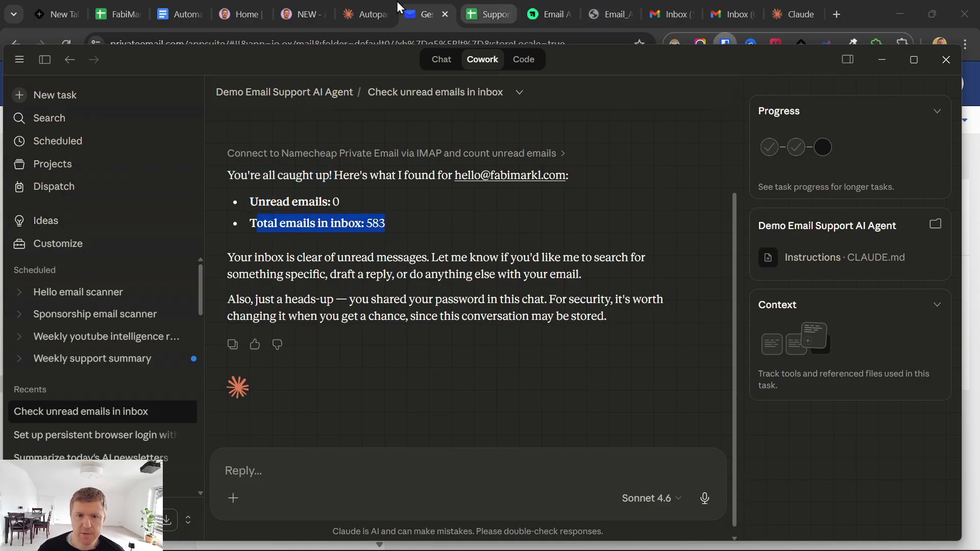
pyautogui.click(444, 2)
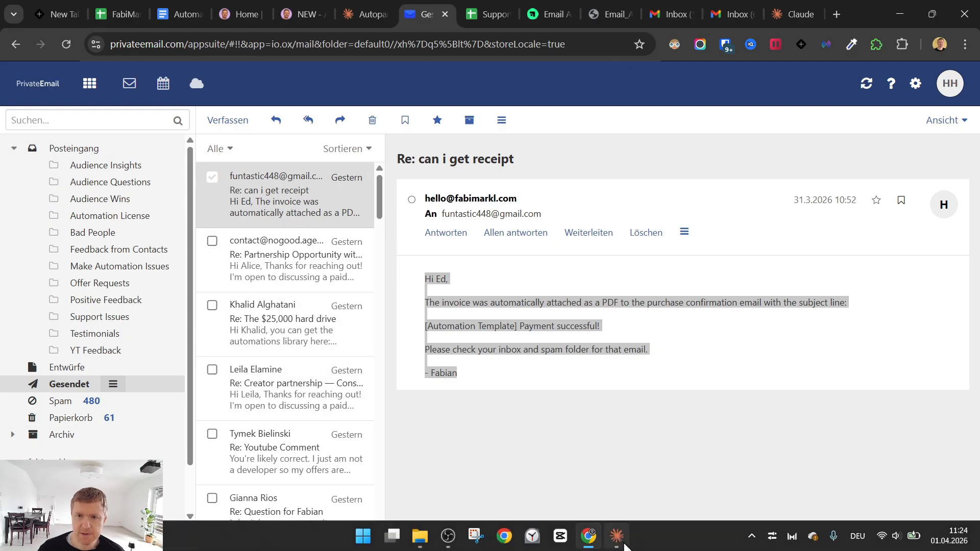
pyautogui.moveTo(626, 542)
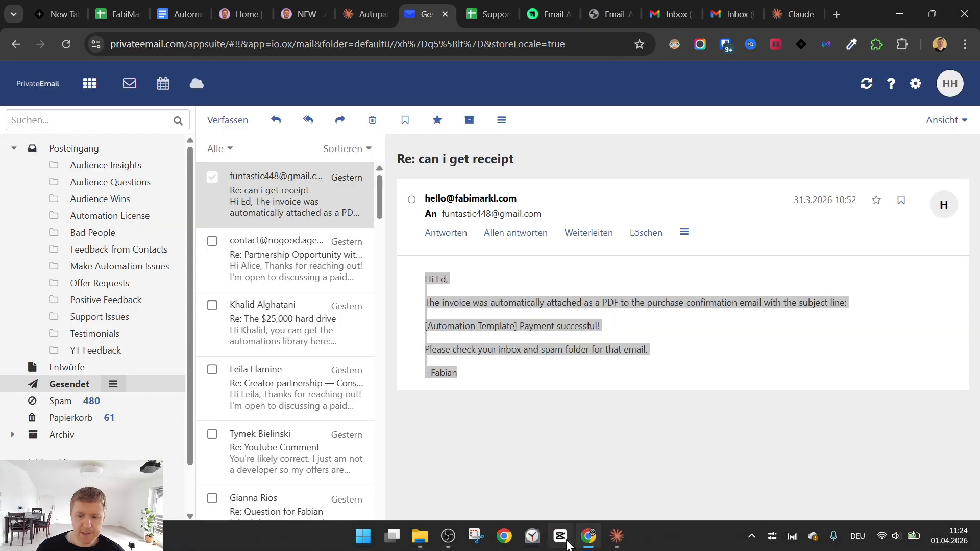
pyautogui.click(617, 536)
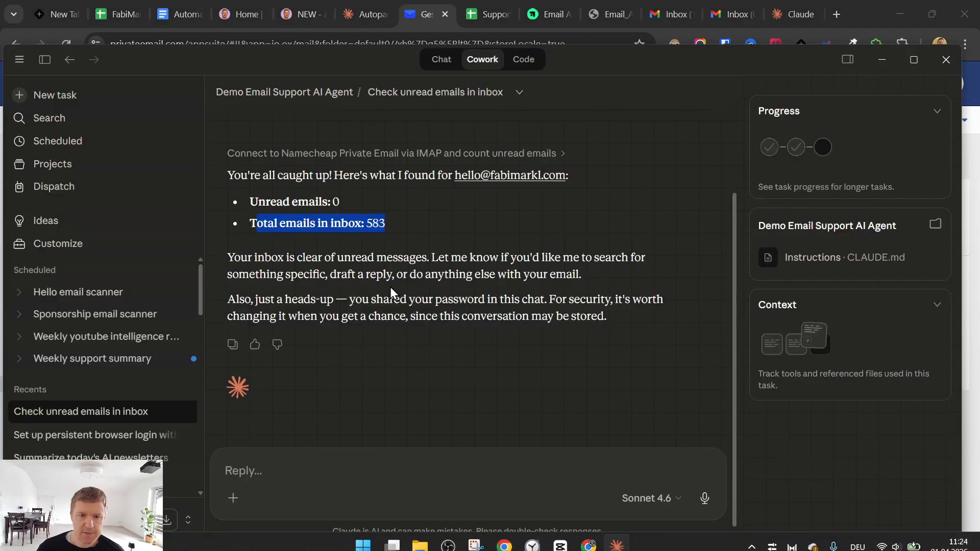
pyautogui.click(325, 97)
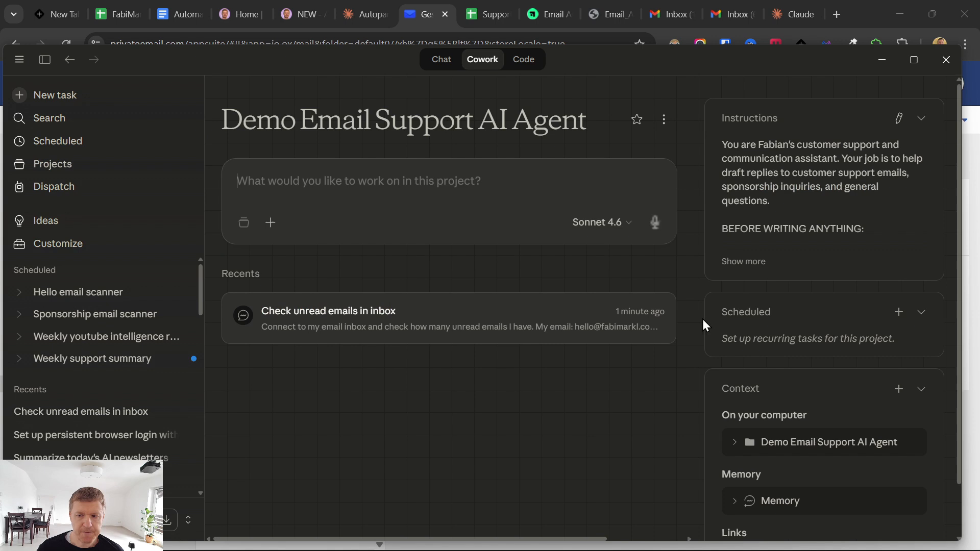
# - Expand the project folder, then inspect the refund email and reply in Support Email Replies B2:C2
pyautogui.click(736, 443)
pyautogui.scroll(-2, 760, 408)
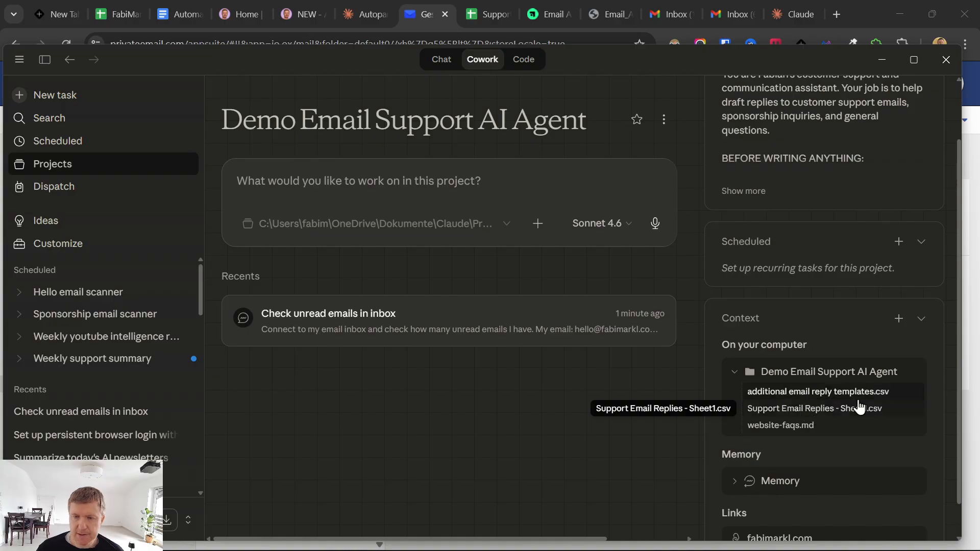
pyautogui.click(492, 10)
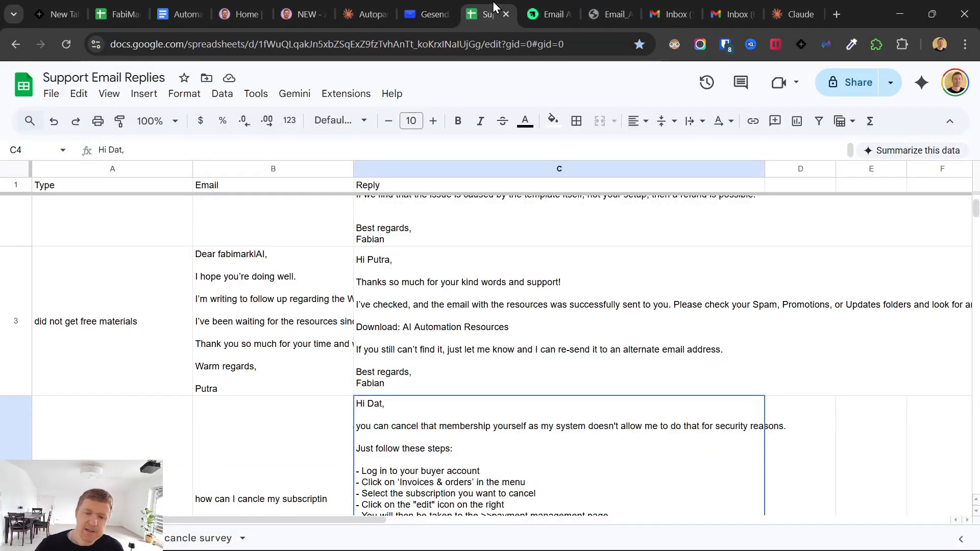
pyautogui.scroll(4, 413, 392)
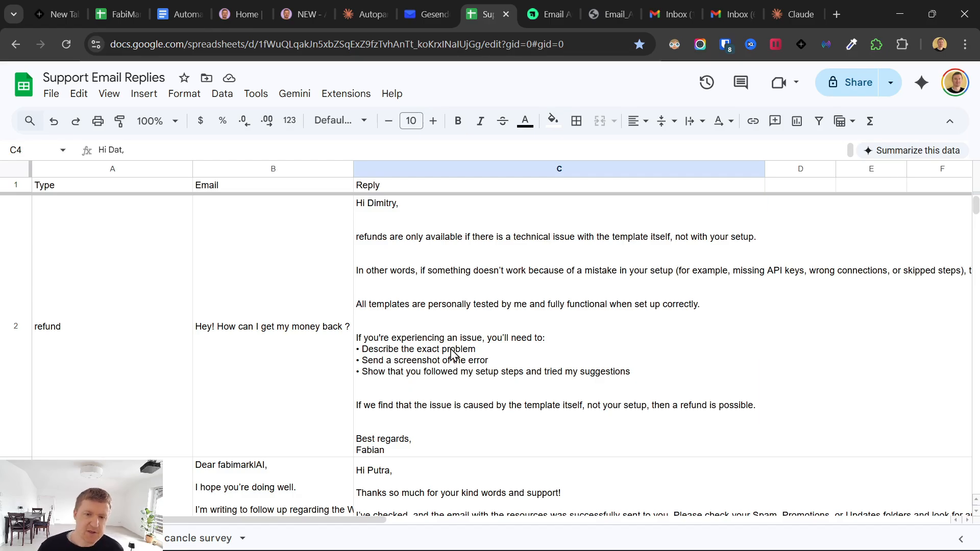
pyautogui.moveTo(453, 354); pyautogui.dragTo(275, 320)
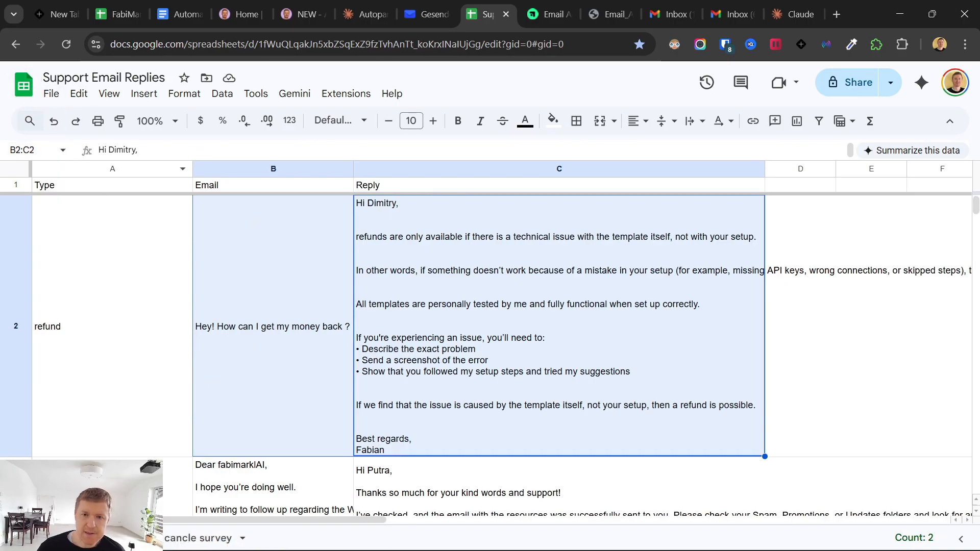
pyautogui.click(615, 535)
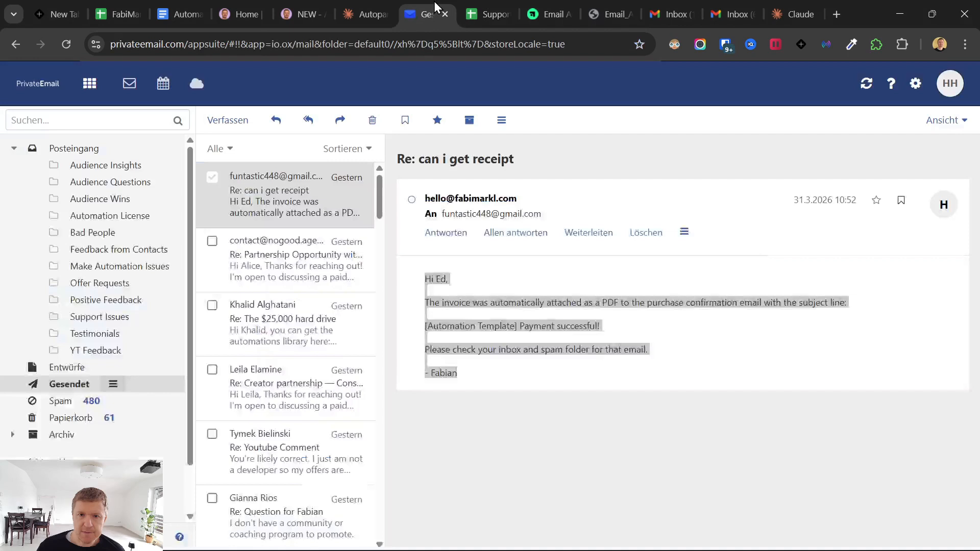
# - Select the full body of the sent webmail reply down to the signature
pyautogui.click(429, 15)
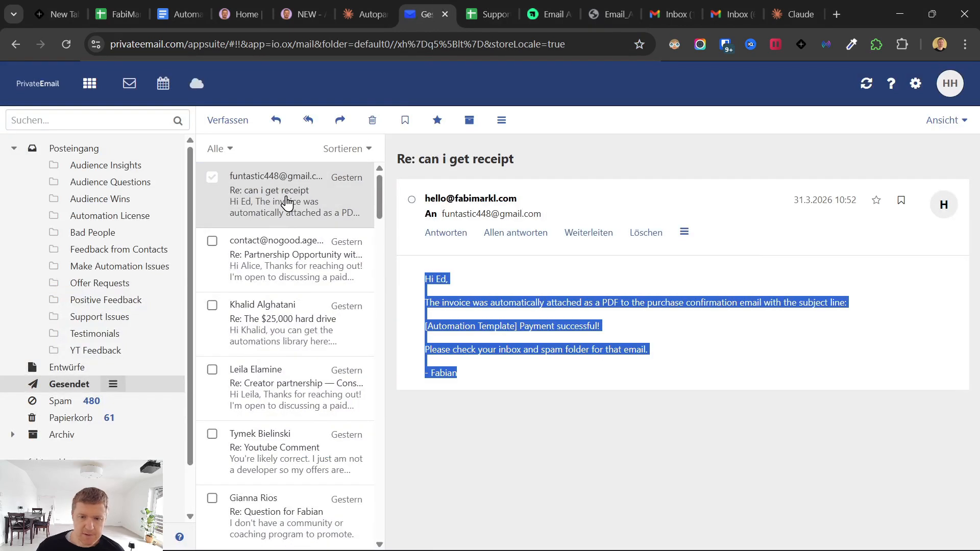
pyautogui.click(465, 317)
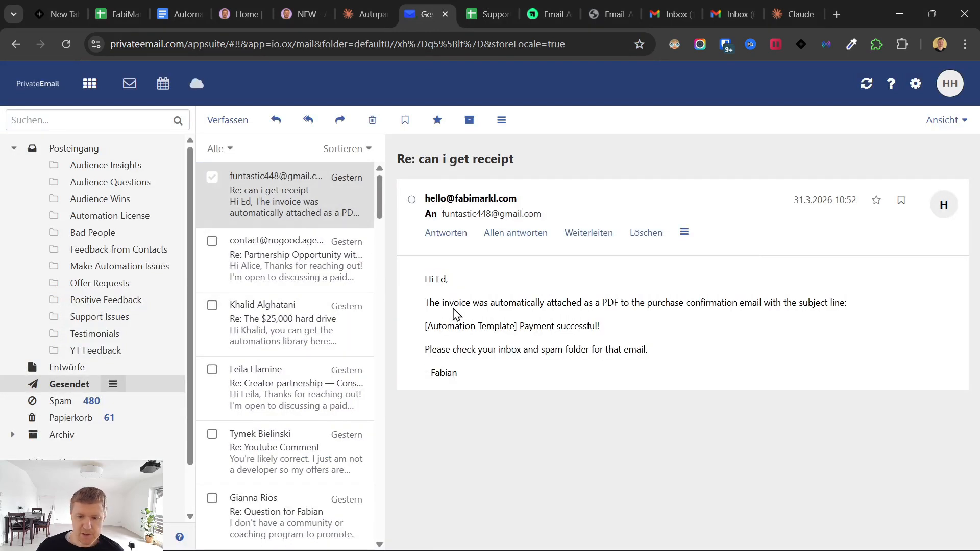
pyautogui.moveTo(426, 279); pyautogui.dragTo(488, 393)
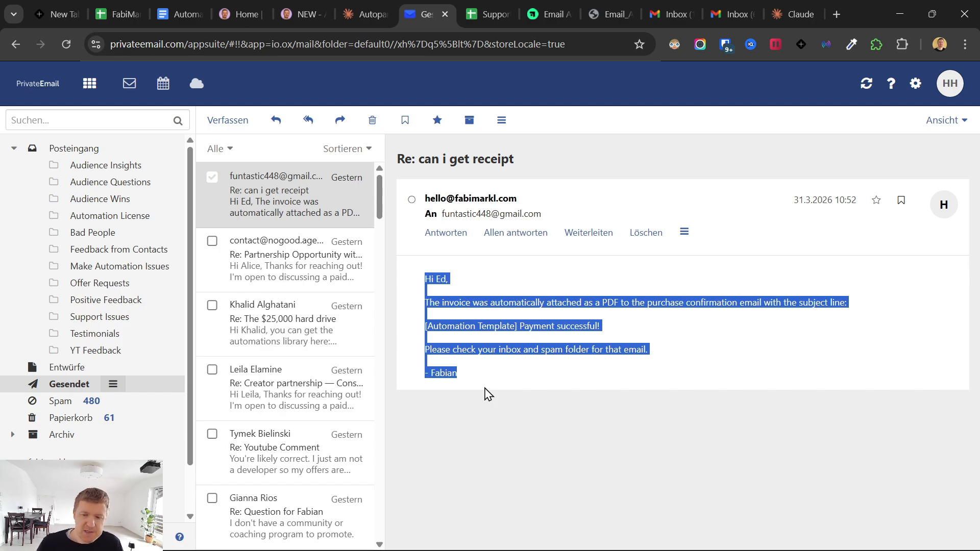
pyautogui.click(440, 326)
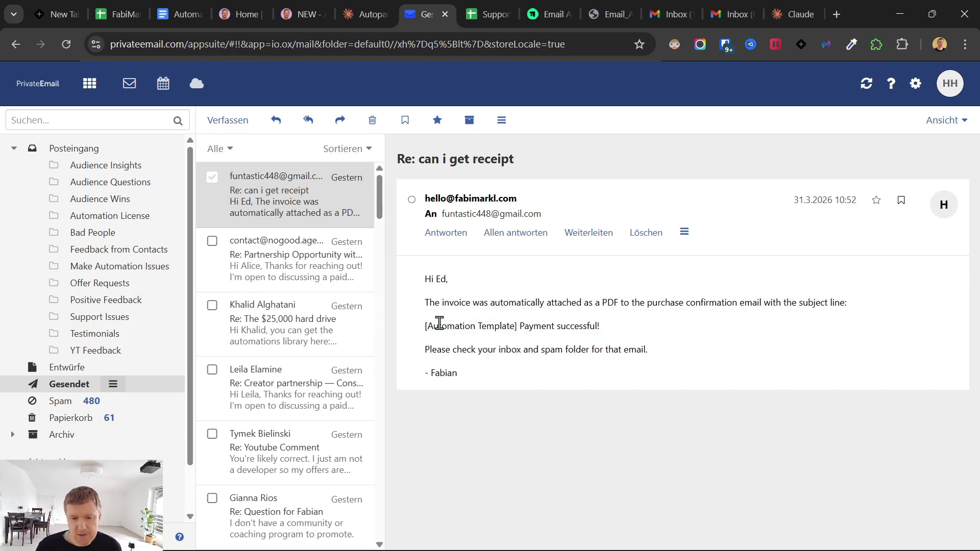
pyautogui.moveTo(544, 380); pyautogui.dragTo(427, 282)
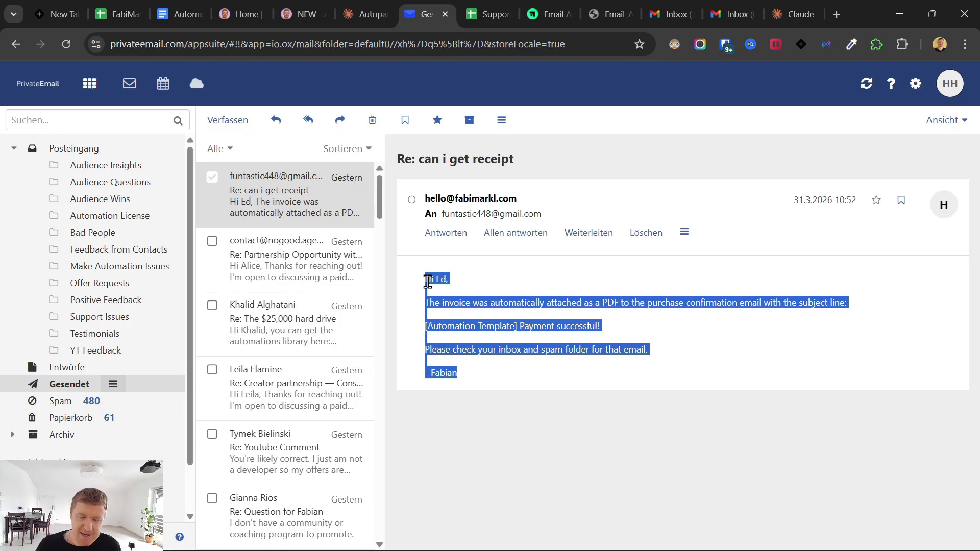
pyautogui.click(458, 350)
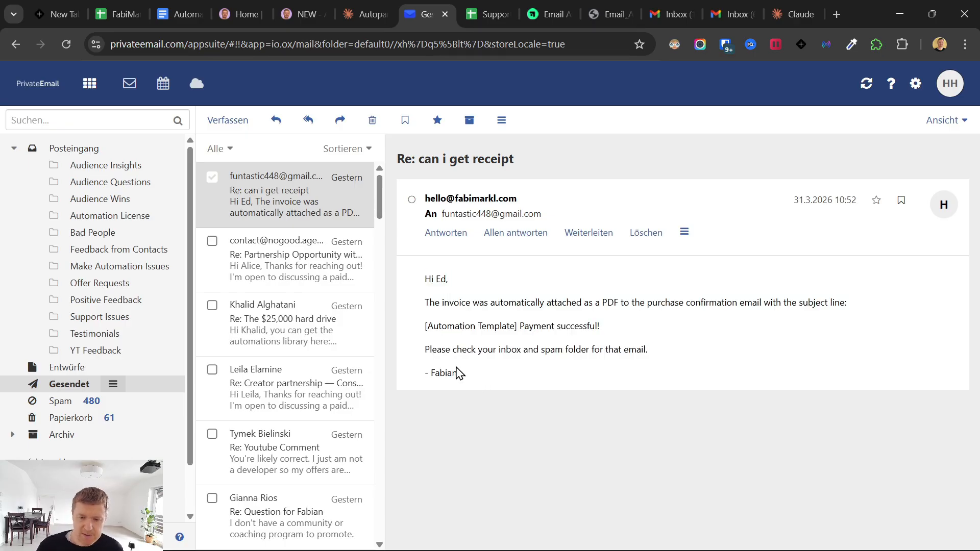
pyautogui.moveTo(457, 373); pyautogui.dragTo(424, 282)
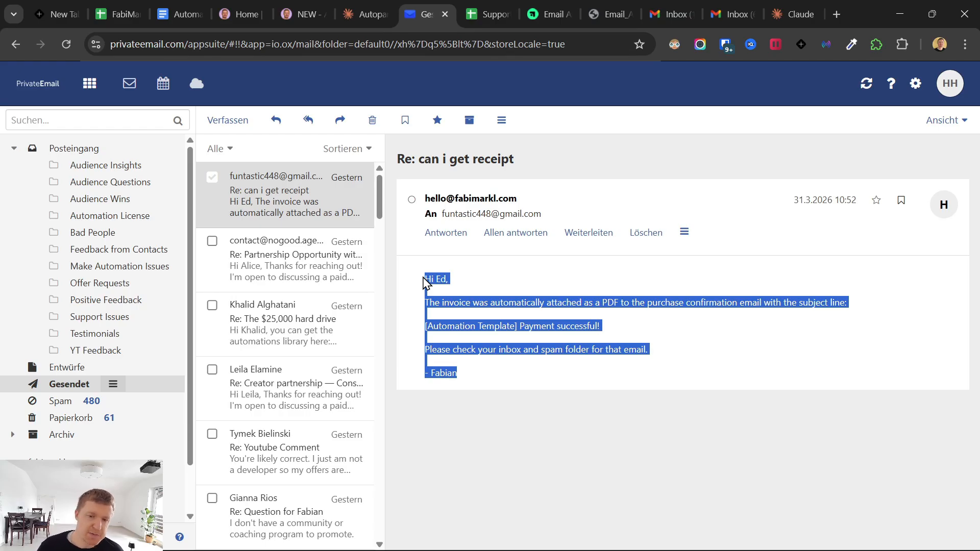
# - Cycle through Claude, the sheet and webmail, ending on the Email Automation with Claude Cowork lesson
pyautogui.moveTo(588, 549)
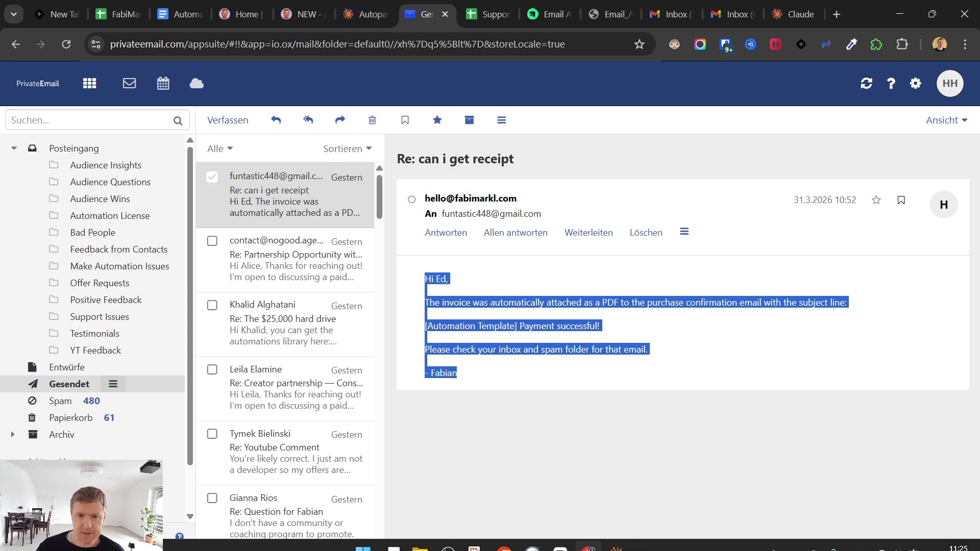
pyautogui.click(617, 536)
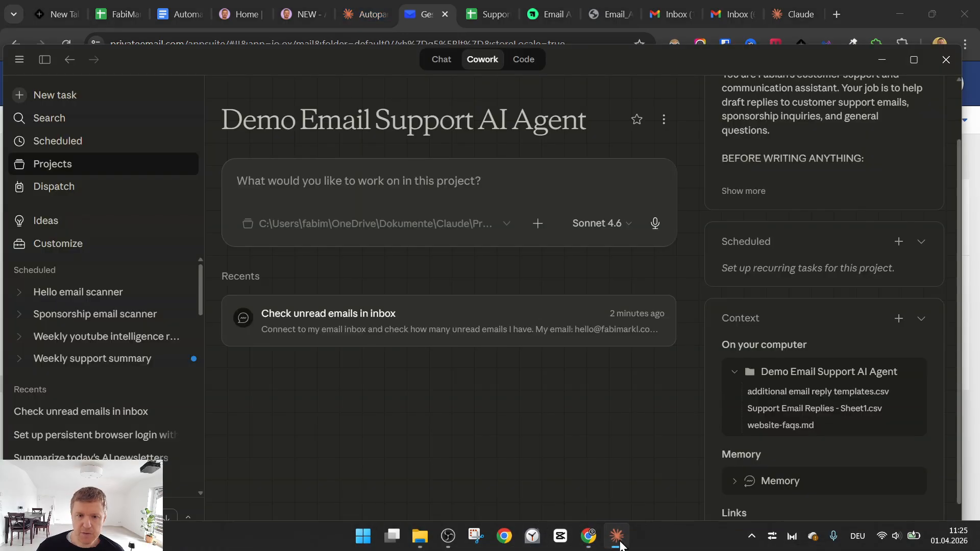
pyautogui.click(552, 14)
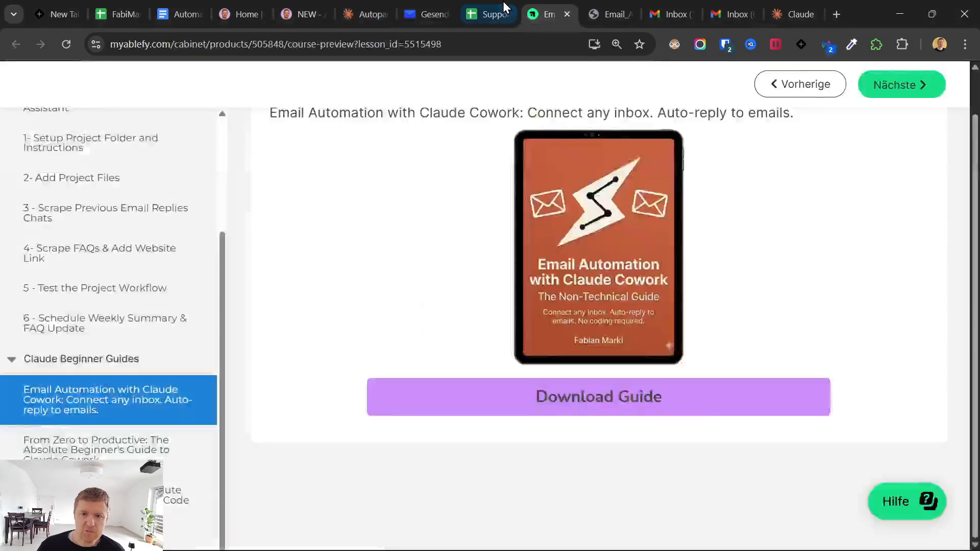
pyautogui.click(490, 13)
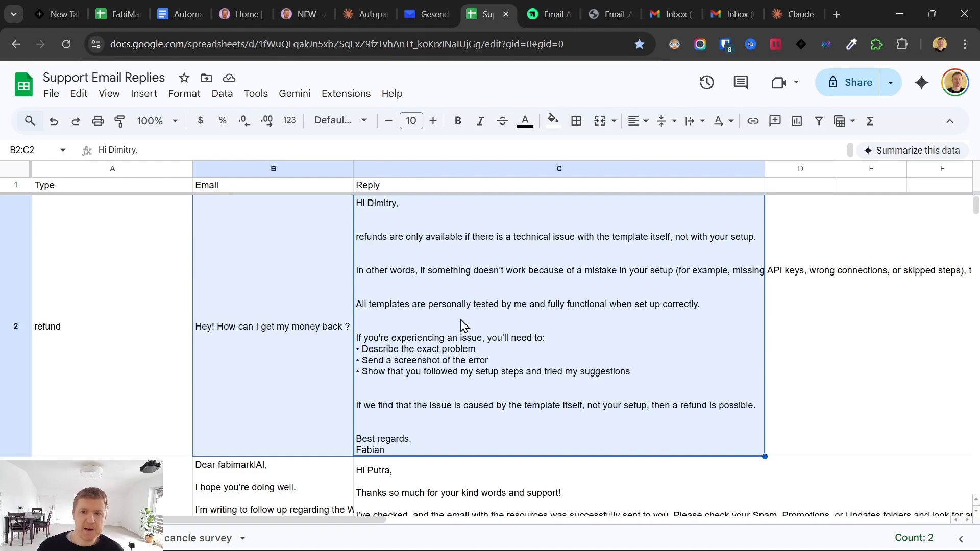
pyautogui.click(428, 14)
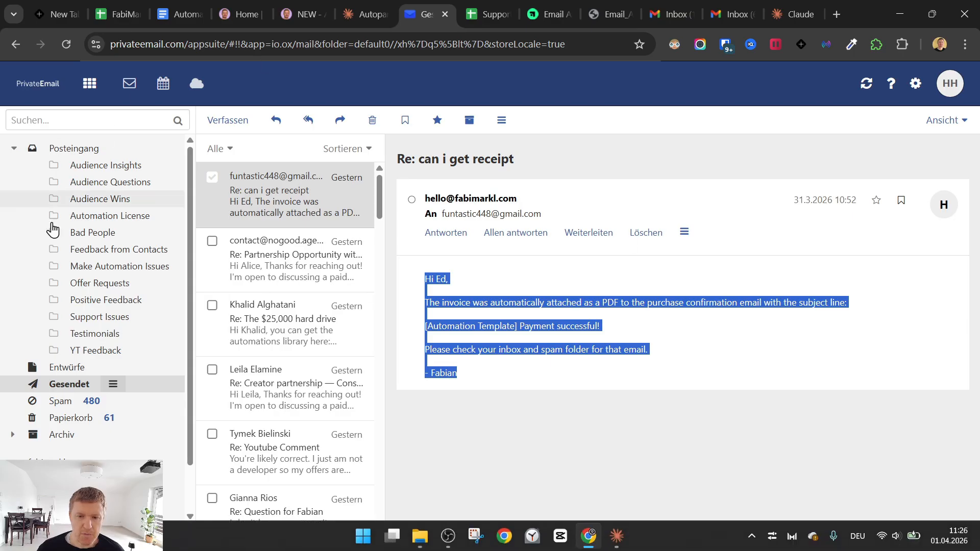
pyautogui.click(616, 538)
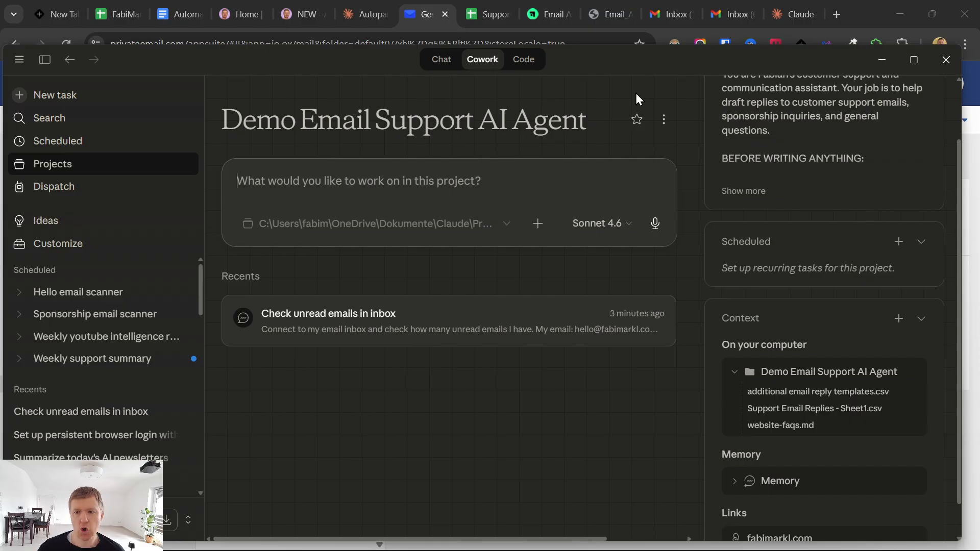
pyautogui.click(547, 14)
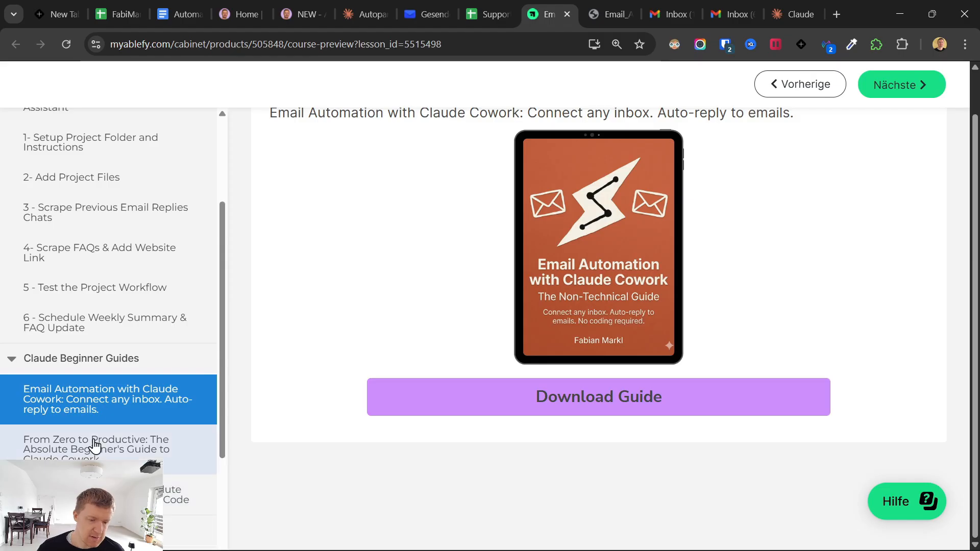
# - Download the Inbox Template Builder skill file from its Ablefy lesson and switch back to Claude
pyautogui.scroll(-4, 99, 444)
pyautogui.scroll(-2, 136, 357)
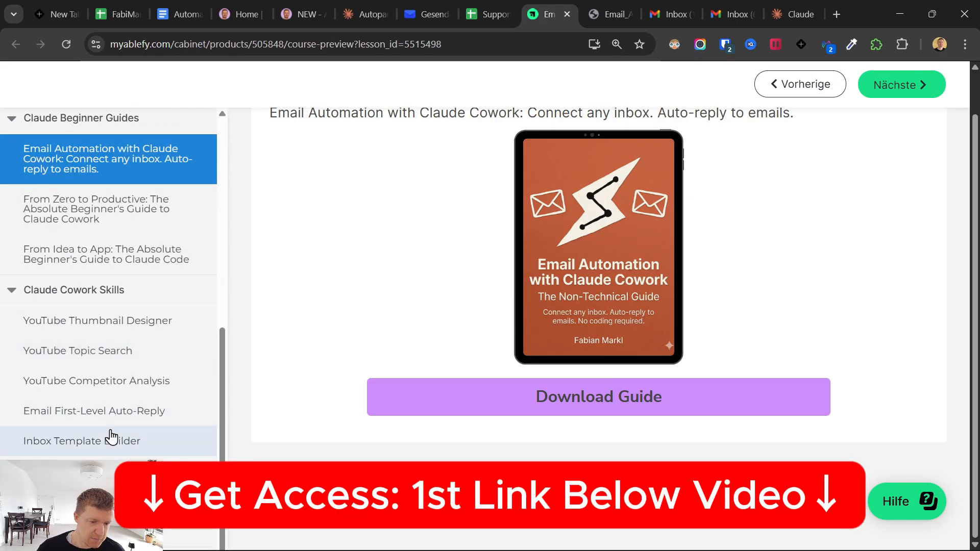
pyautogui.click(74, 443)
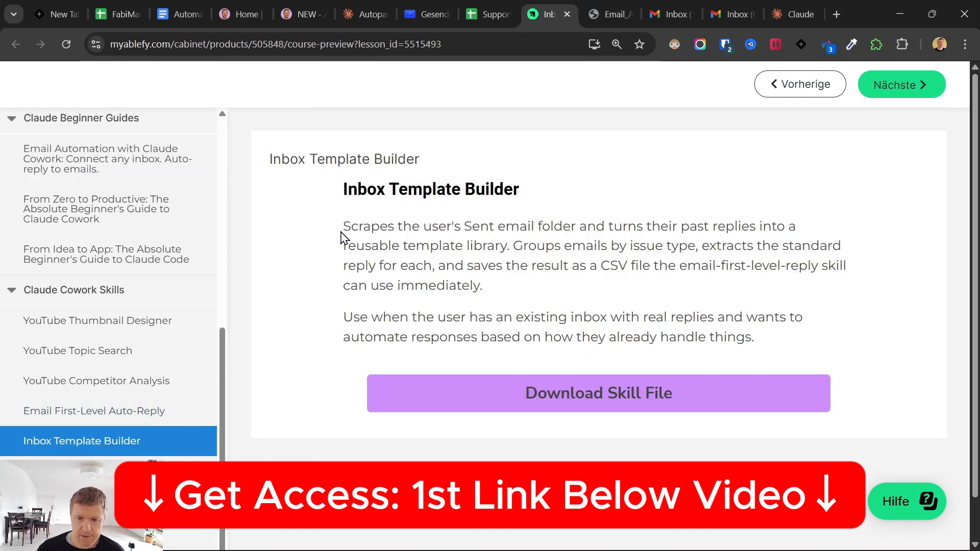
pyautogui.moveTo(343, 228); pyautogui.dragTo(597, 403)
pyautogui.click(595, 400)
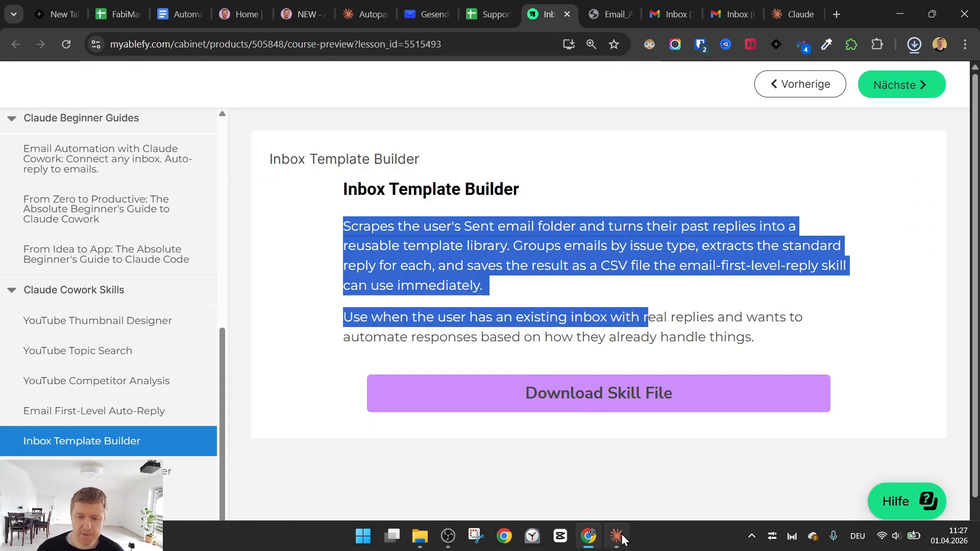
pyautogui.click(616, 536)
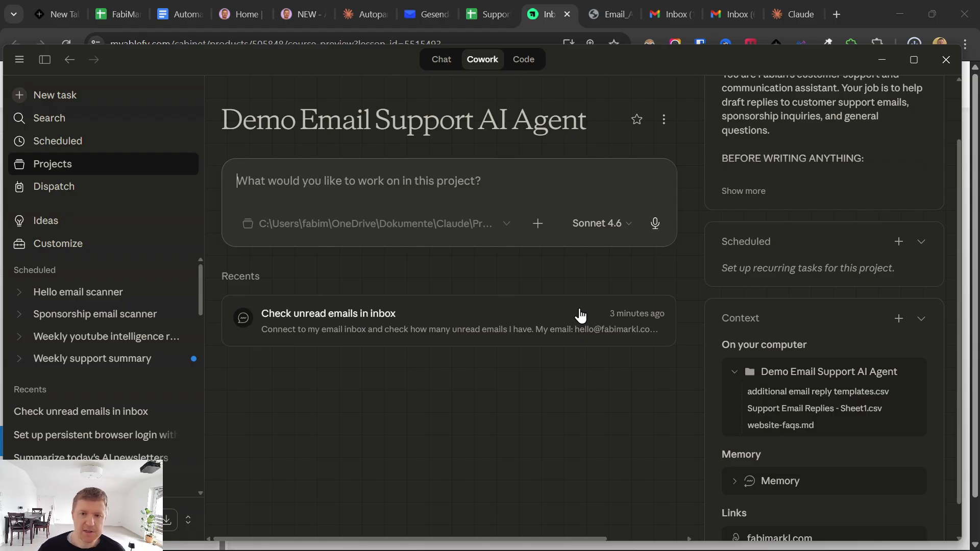
# - Go to the Manage skills page through the + menu's Skills option
pyautogui.click(665, 122)
pyautogui.click(665, 122)
pyautogui.click(538, 225)
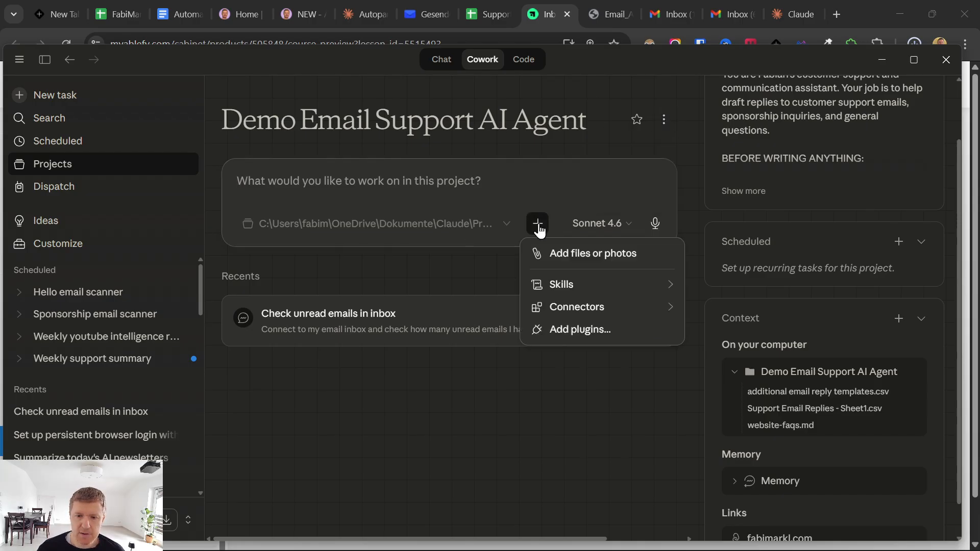
pyautogui.moveTo(563, 287)
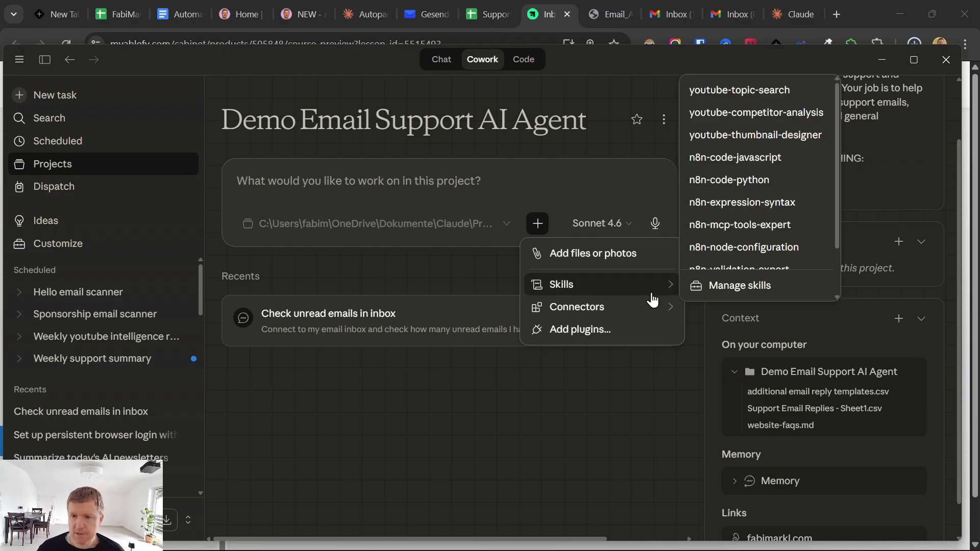
pyautogui.click(731, 290)
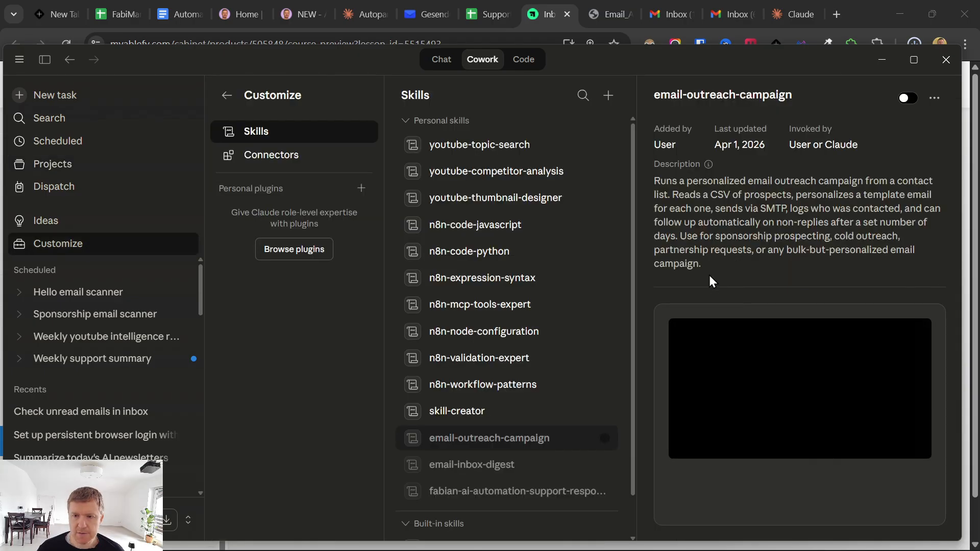
# - Upload inbox-template-builder (1).skill from the Downloads folder as a new personal skill
pyautogui.click(608, 95)
pyautogui.moveTo(628, 148)
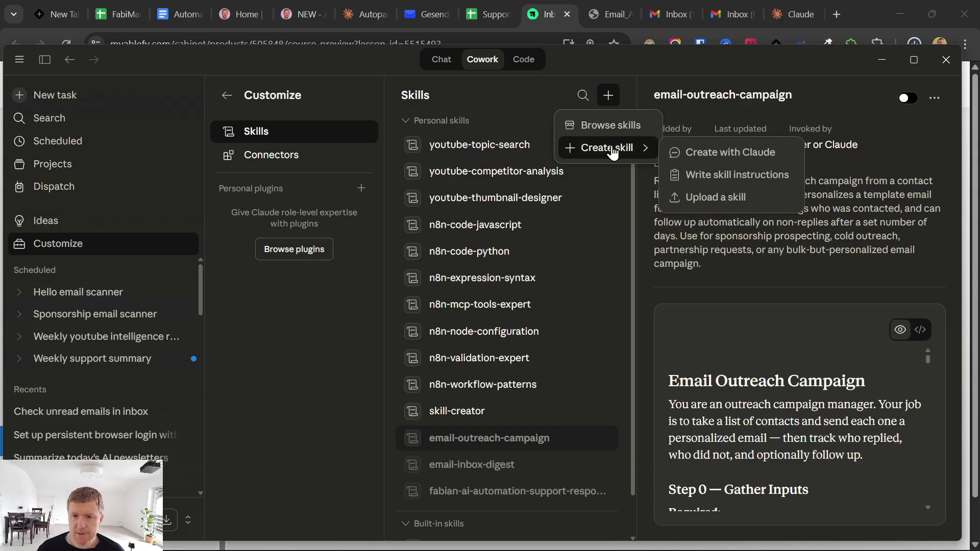
pyautogui.click(684, 197)
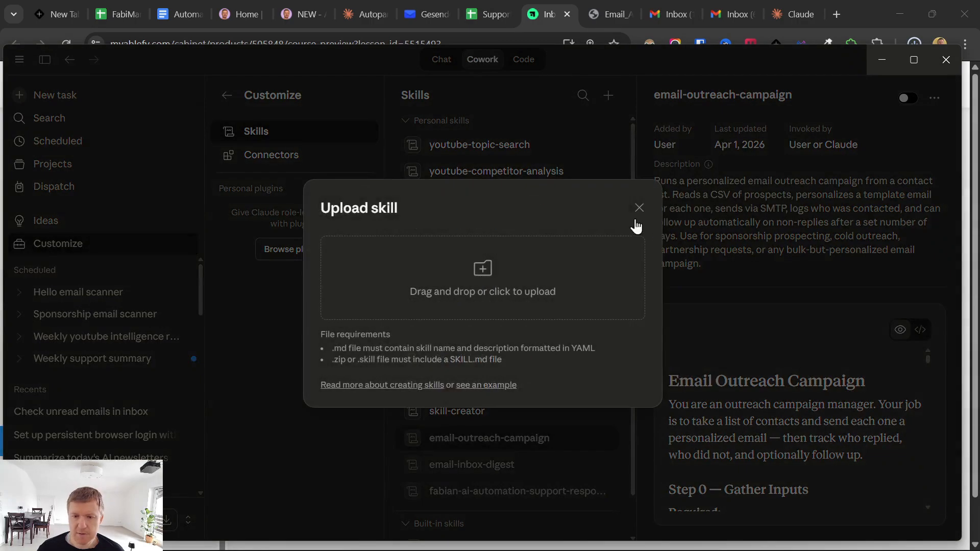
pyautogui.click(377, 319)
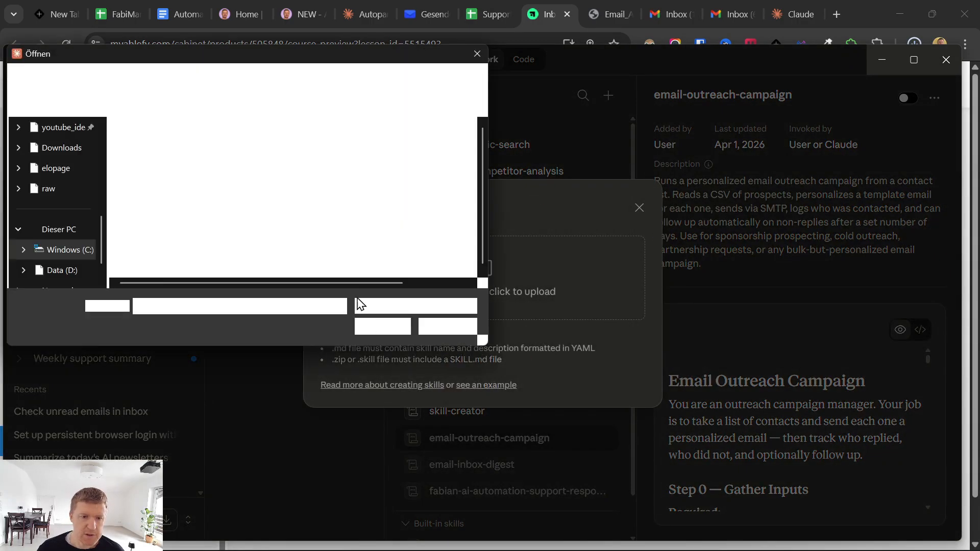
pyautogui.scroll(2, 69, 211)
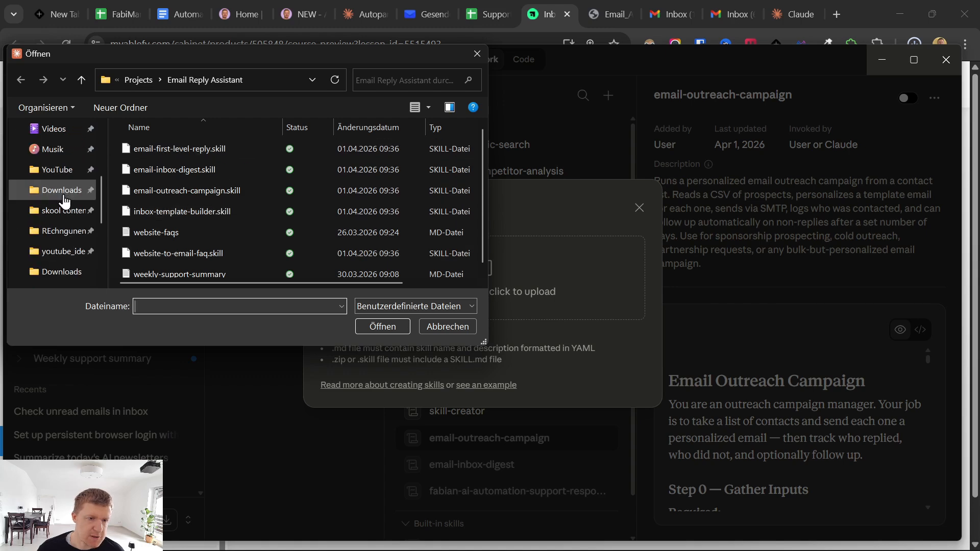
pyautogui.scroll(3, 56, 214)
pyautogui.scroll(-3, 51, 214)
pyautogui.scroll(1, 51, 217)
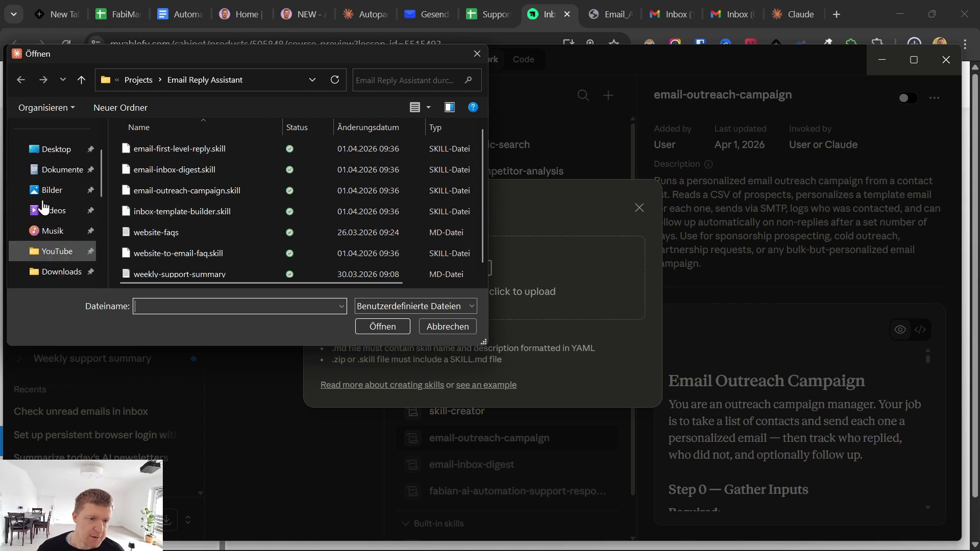
pyautogui.scroll(-1, 50, 220)
pyautogui.click(49, 220)
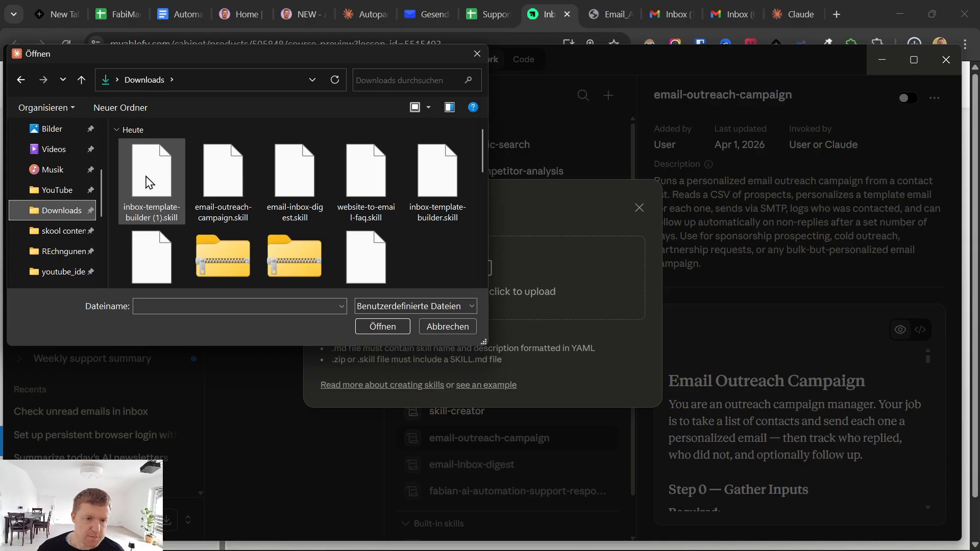
pyautogui.doubleClick(149, 176)
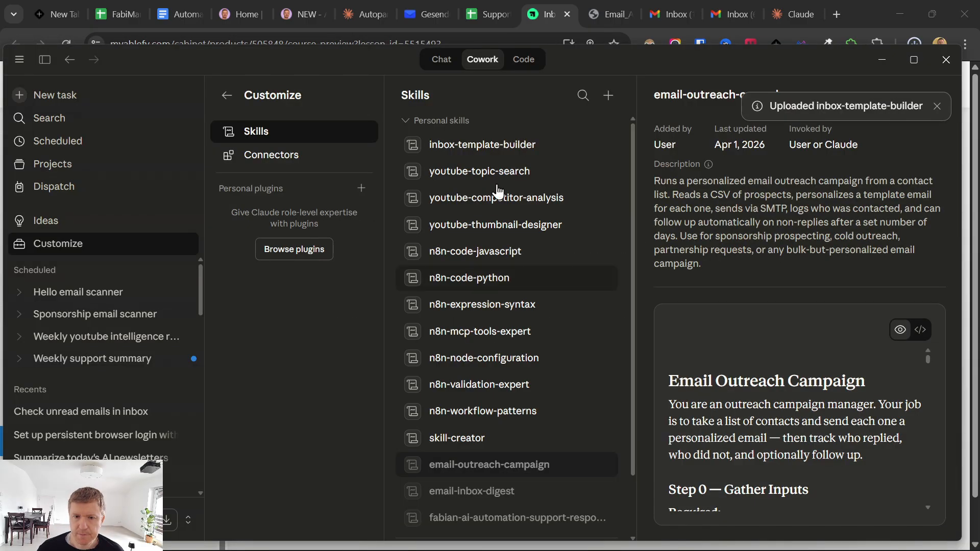
# - Check the uploaded inbox-template-builder skill's details and return to the projects list
pyautogui.click(517, 147)
pyautogui.click(937, 106)
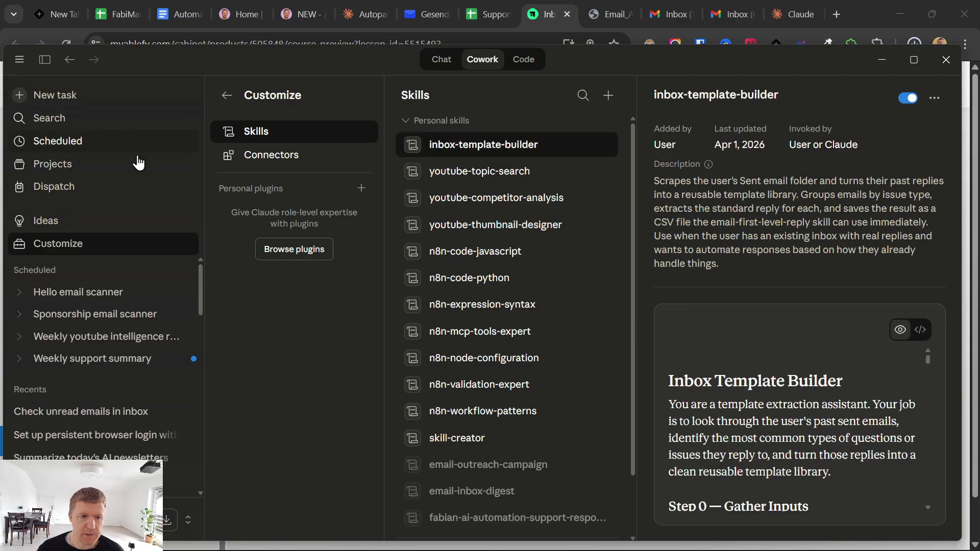
pyautogui.click(49, 163)
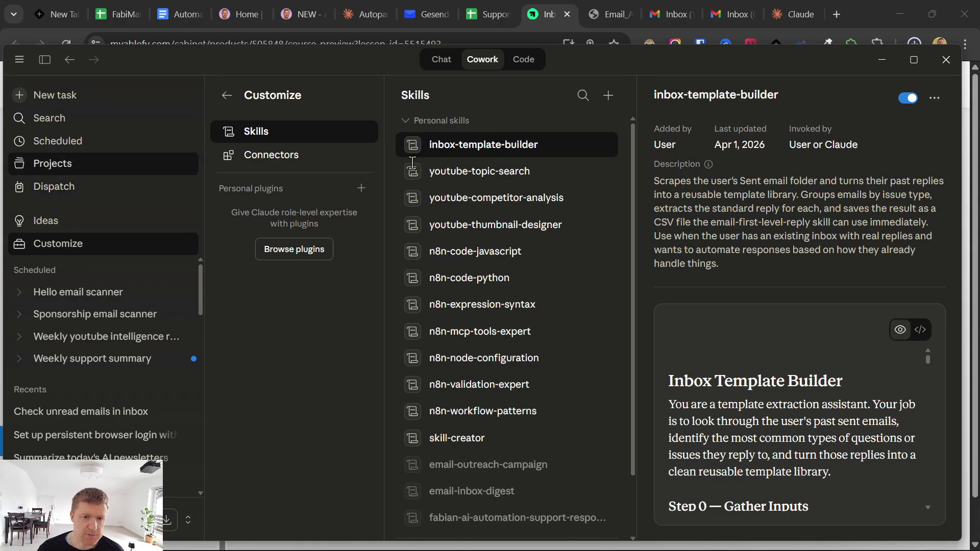
# - Open the Demo Email Support AI Agent project's Check unread emails in inbox task and review its inbox summary
pyautogui.click(412, 231)
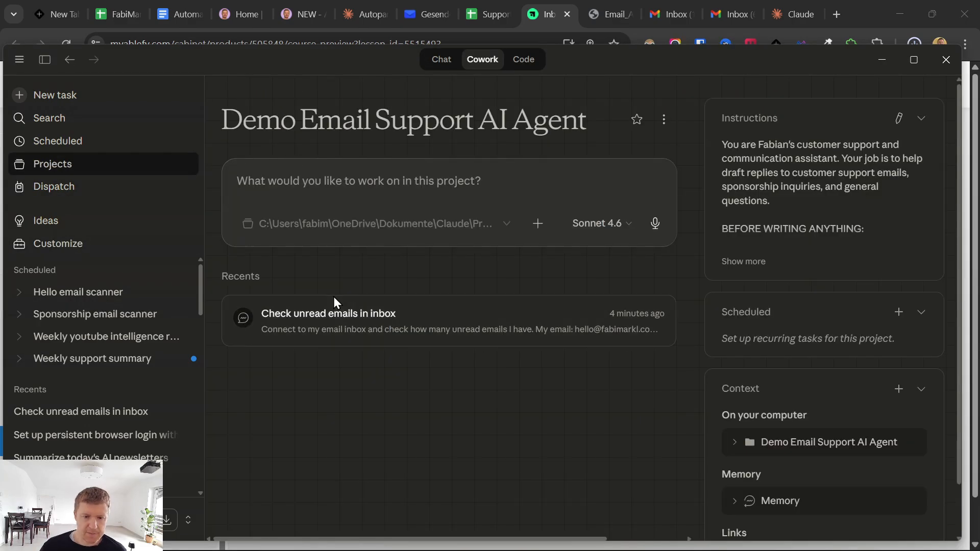
pyautogui.click(330, 334)
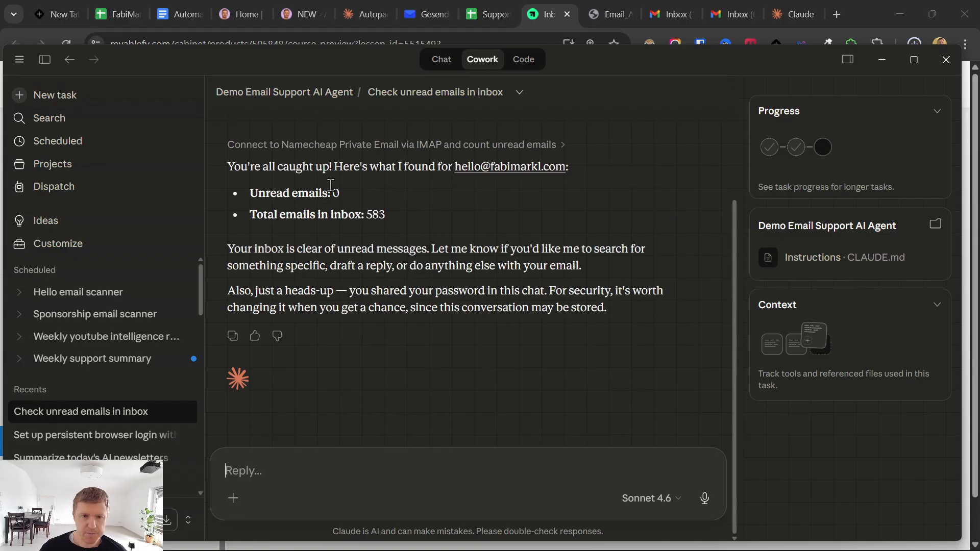
pyautogui.moveTo(229, 167); pyautogui.dragTo(603, 309)
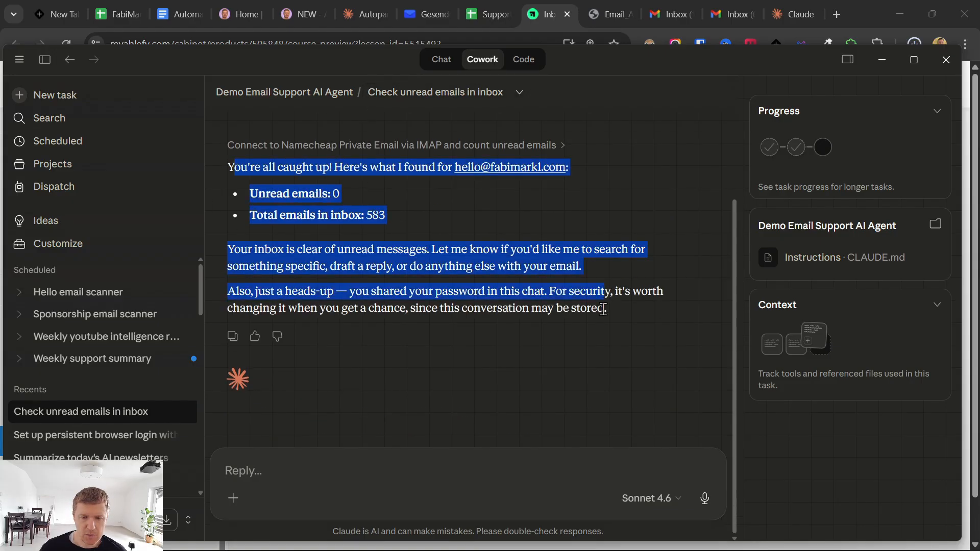
# - Ask Claude to run the email template builder skill on the connected inbox, then return to the project page
pyautogui.click(374, 468)
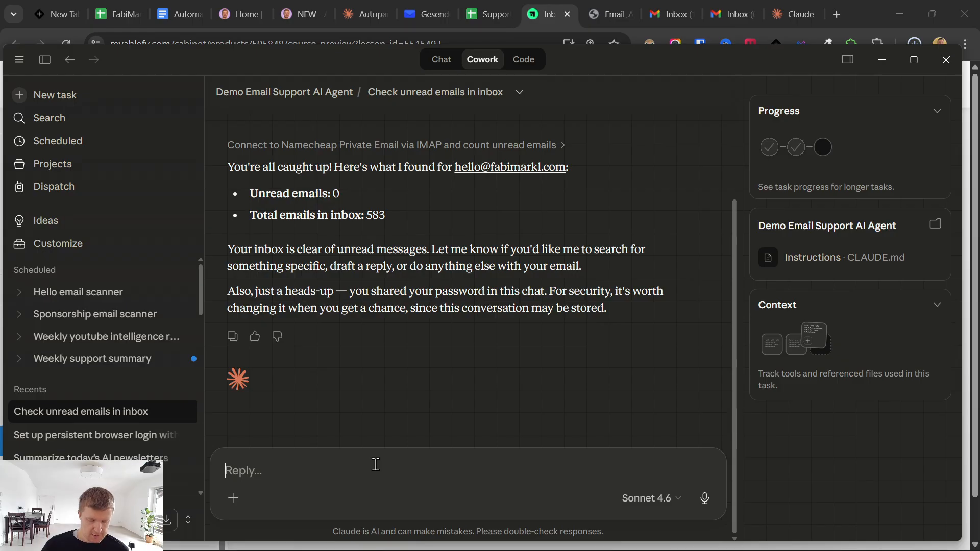
pyautogui.write('ru')
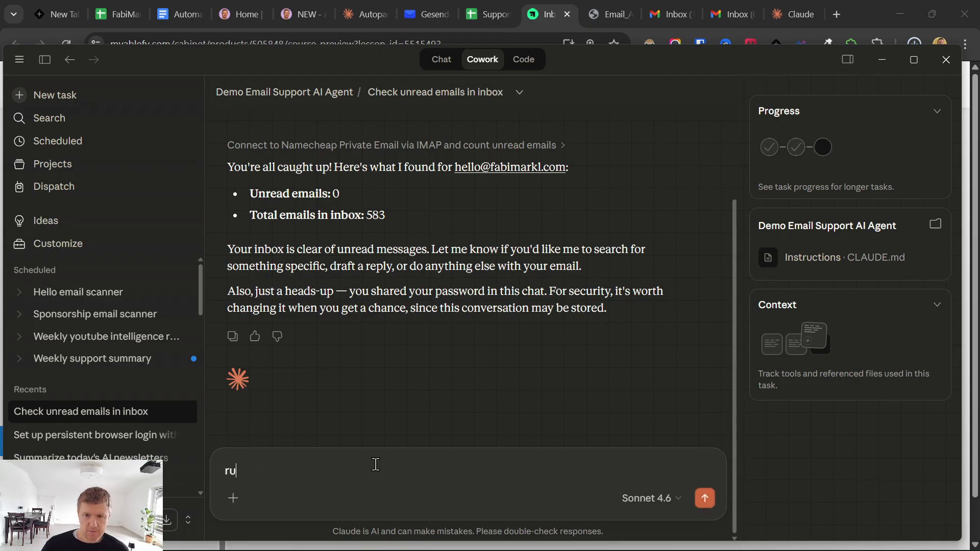
pyautogui.write('n the email t')
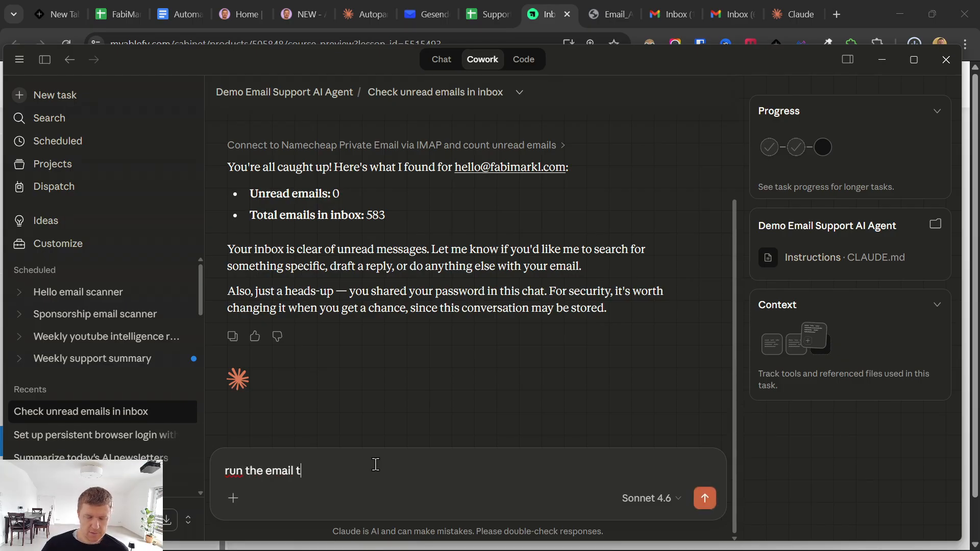
pyautogui.write('empalte buil')
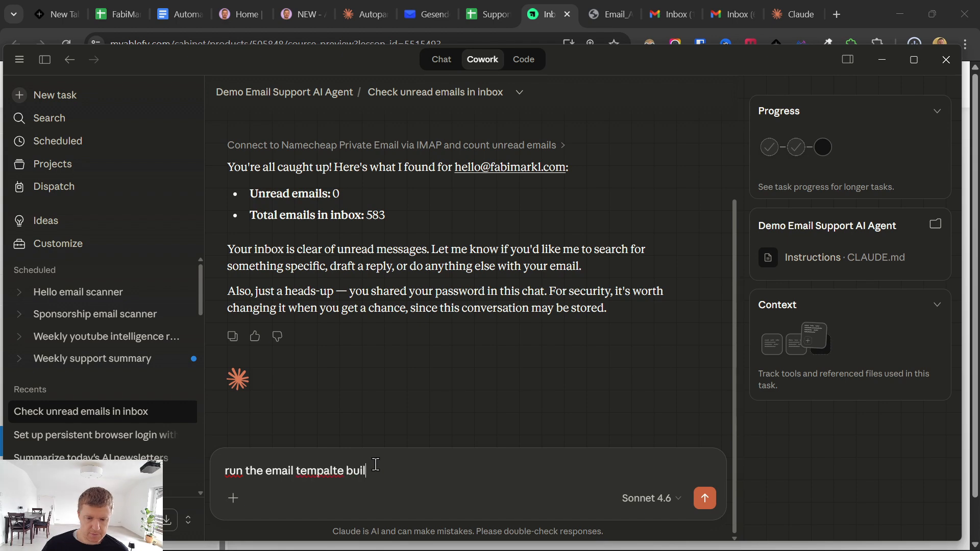
pyautogui.write('der skill on th')
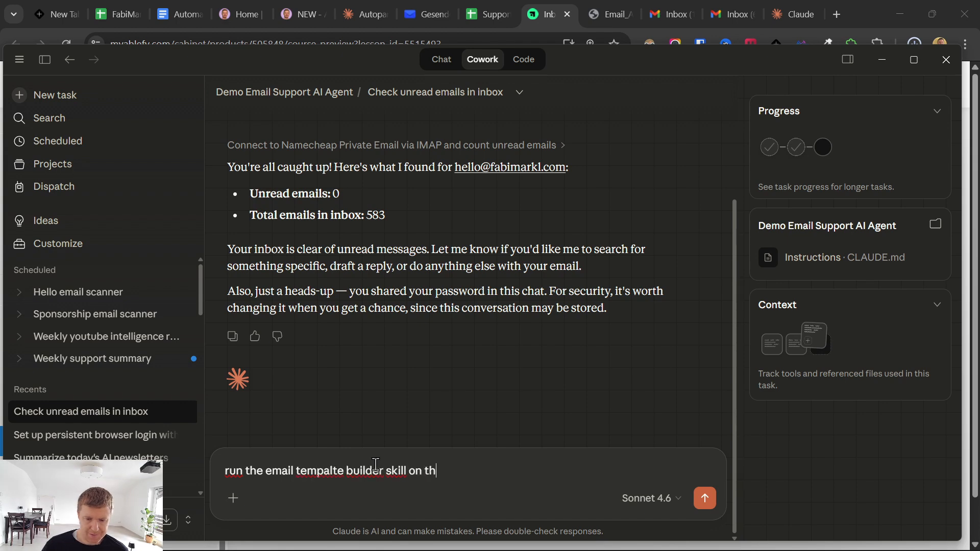
pyautogui.write('is inbox i ')
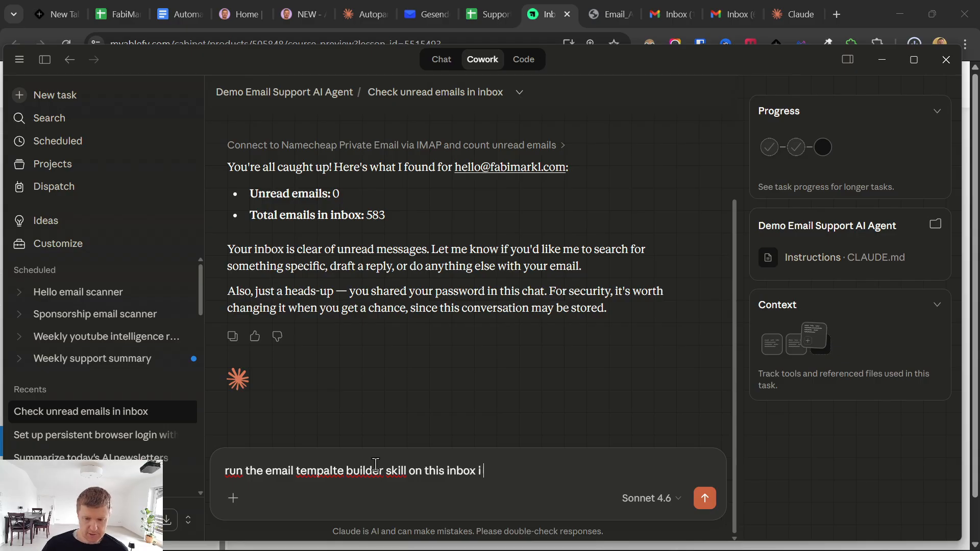
pyautogui.write('jsut connect')
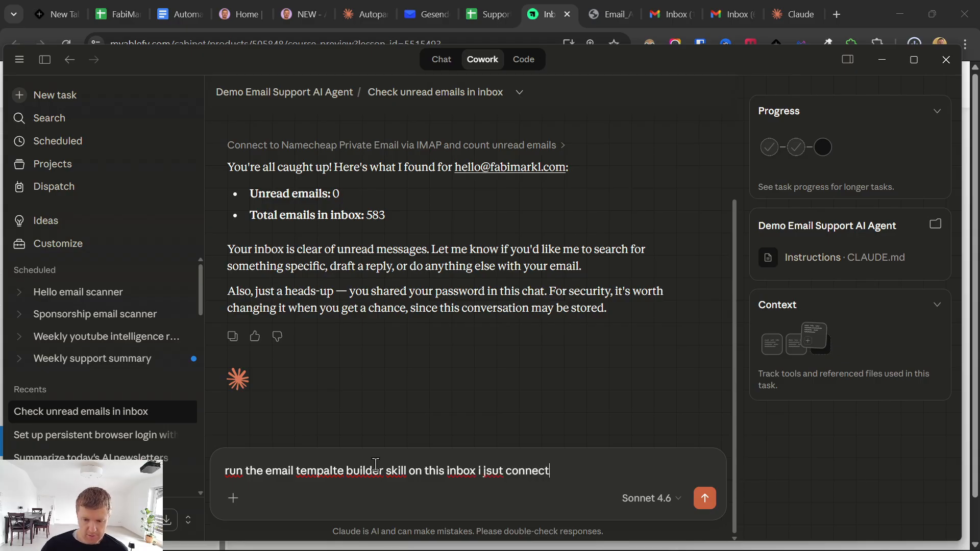
pyautogui.write('ed')
pyautogui.press('Return')
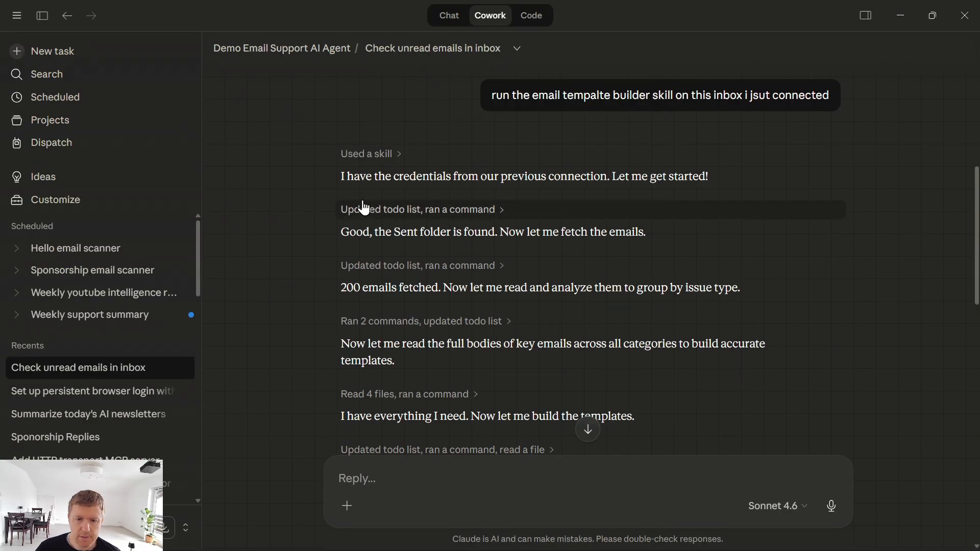
pyautogui.scroll(-6, 416, 331)
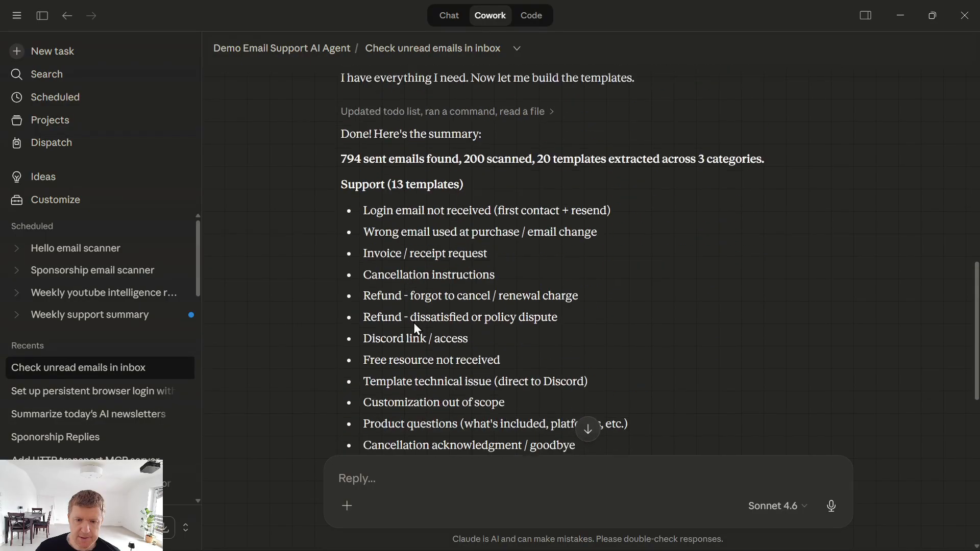
pyautogui.scroll(-10, 436, 326)
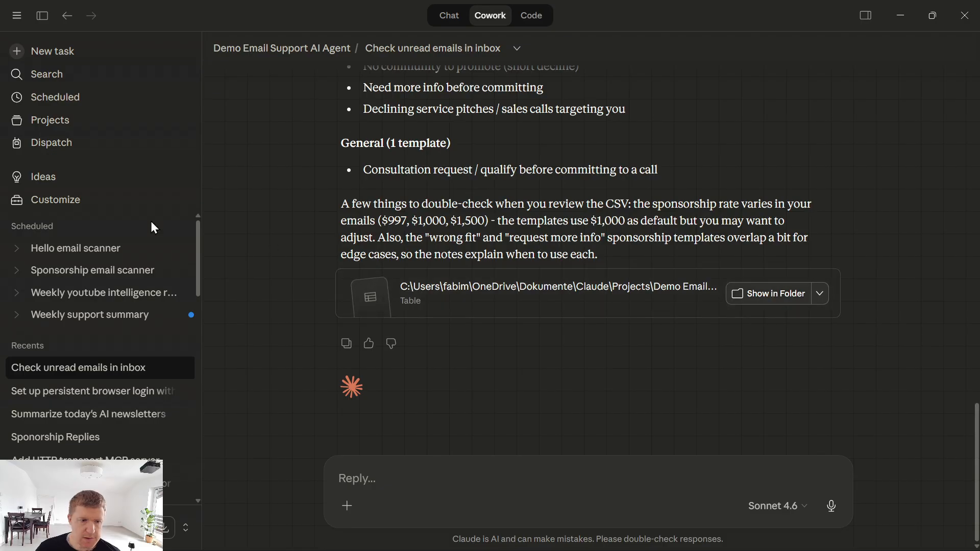
pyautogui.click(329, 51)
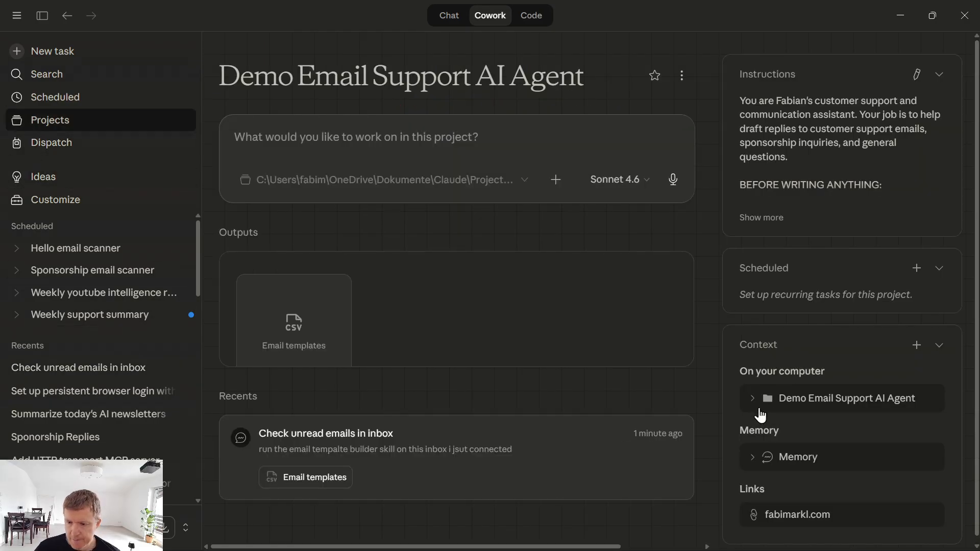
# - Reveal the four context-folder files including email_templates.csv, then minimize Claude Desktop
pyautogui.click(754, 400)
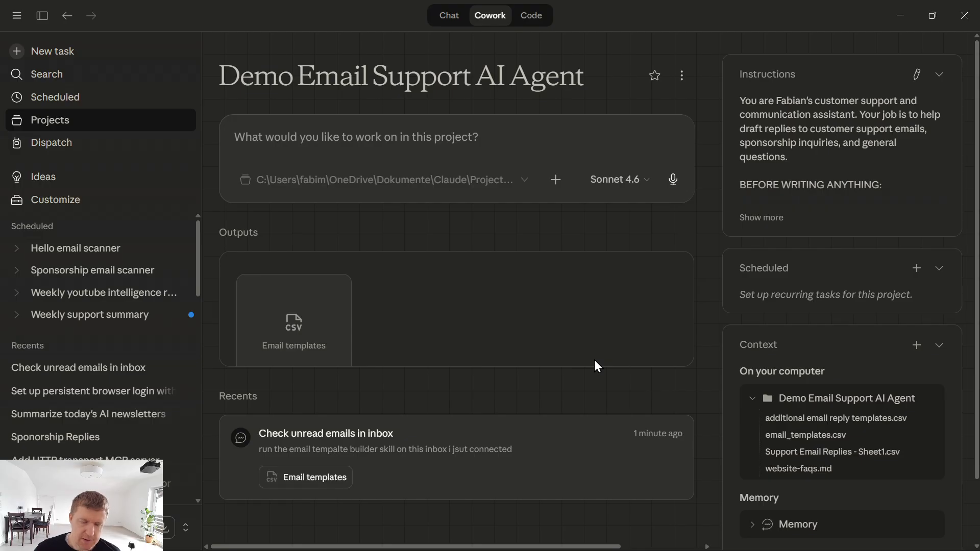
pyautogui.click(904, 13)
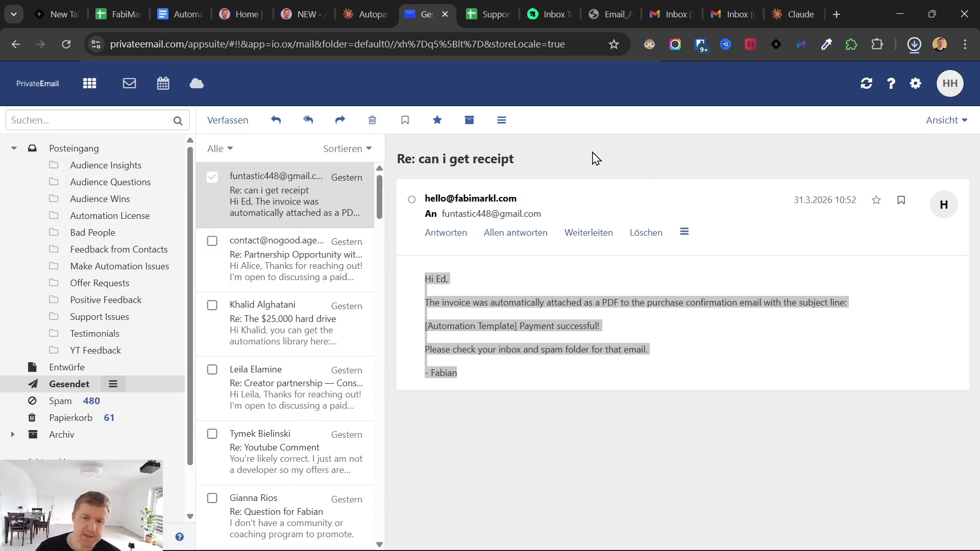
pyautogui.click(437, 327)
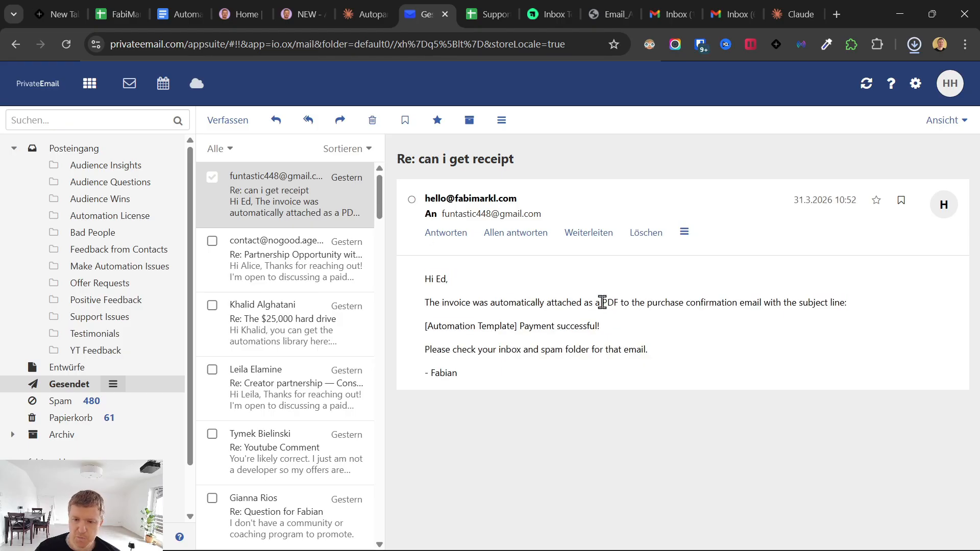
pyautogui.moveTo(681, 359); pyautogui.dragTo(448, 354)
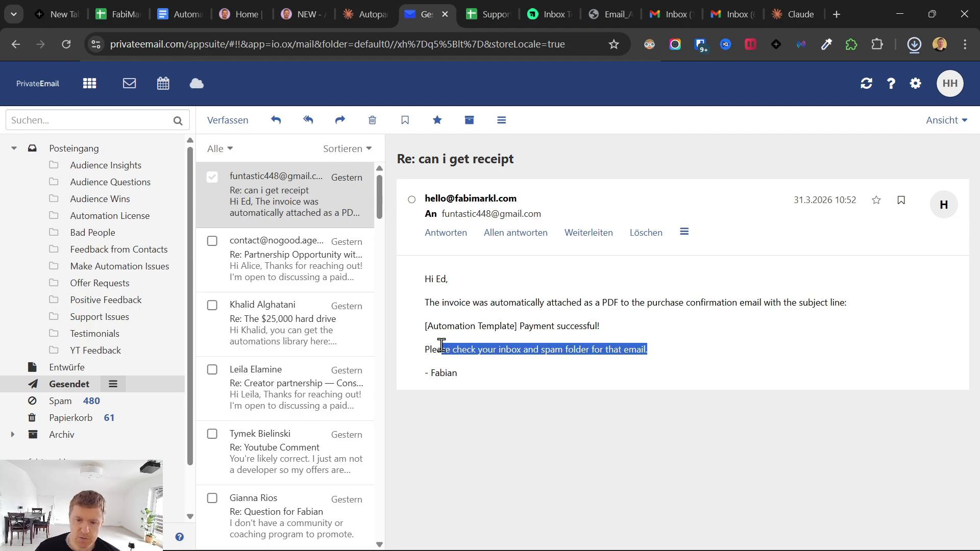
pyautogui.click(416, 337)
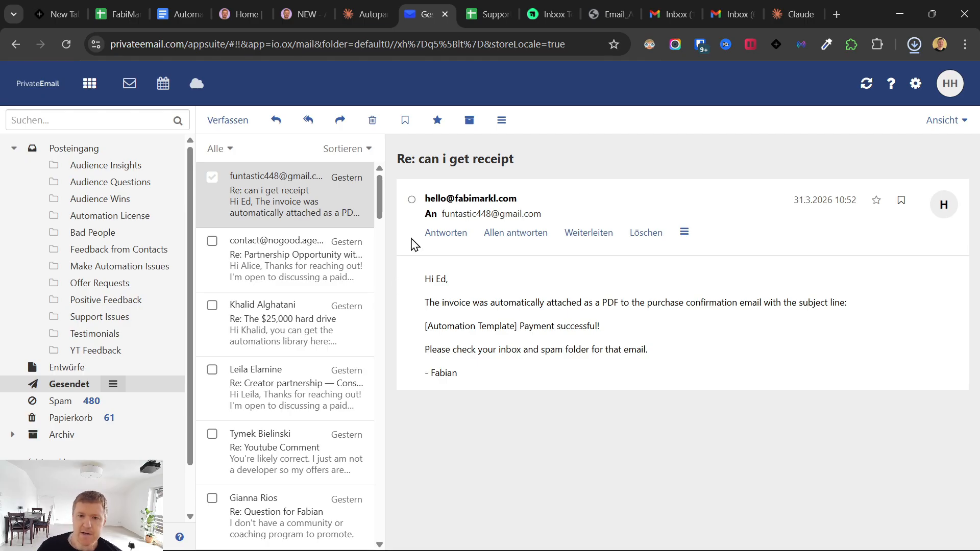
pyautogui.moveTo(625, 545)
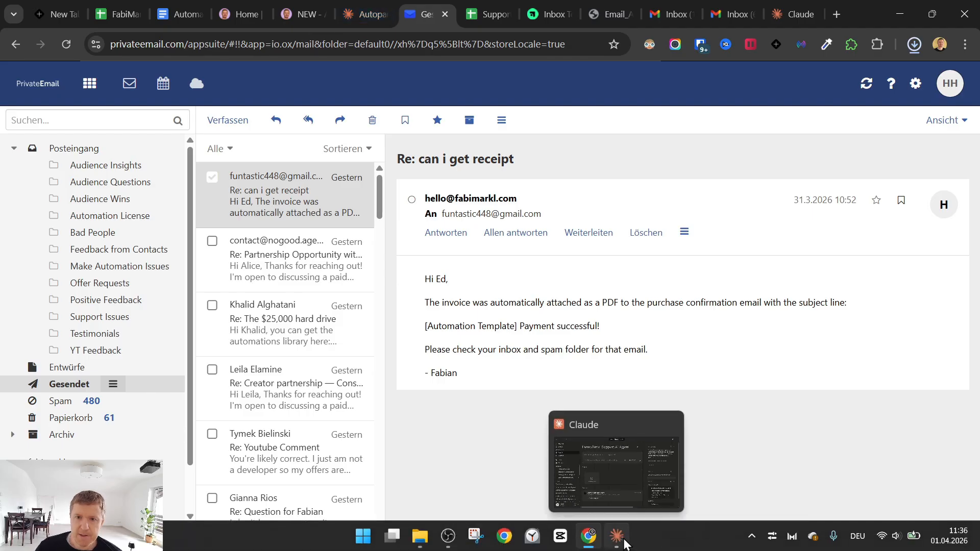
# - Copy the three First-Contact Only rule lines from the setup guide PDF's yellow box
pyautogui.click(608, 14)
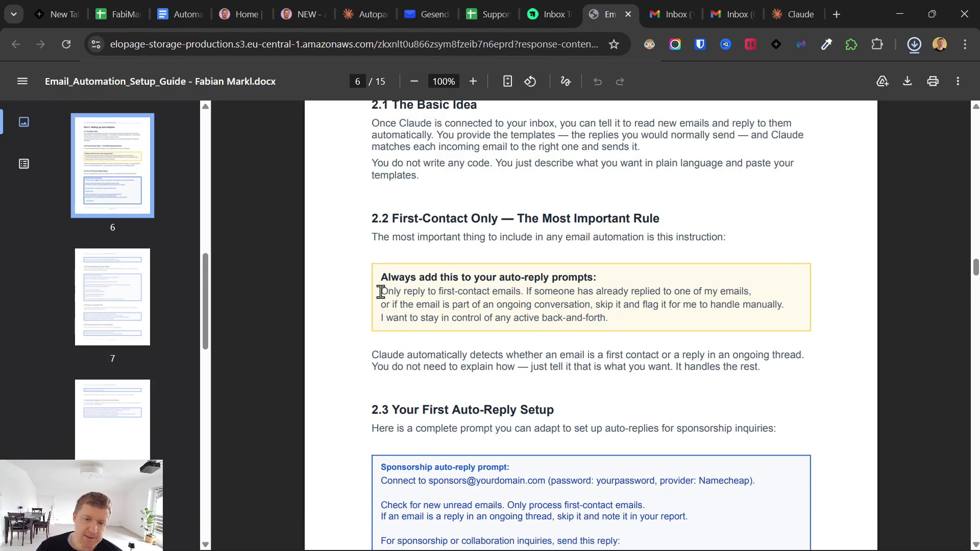
pyautogui.moveTo(383, 291); pyautogui.dragTo(613, 320)
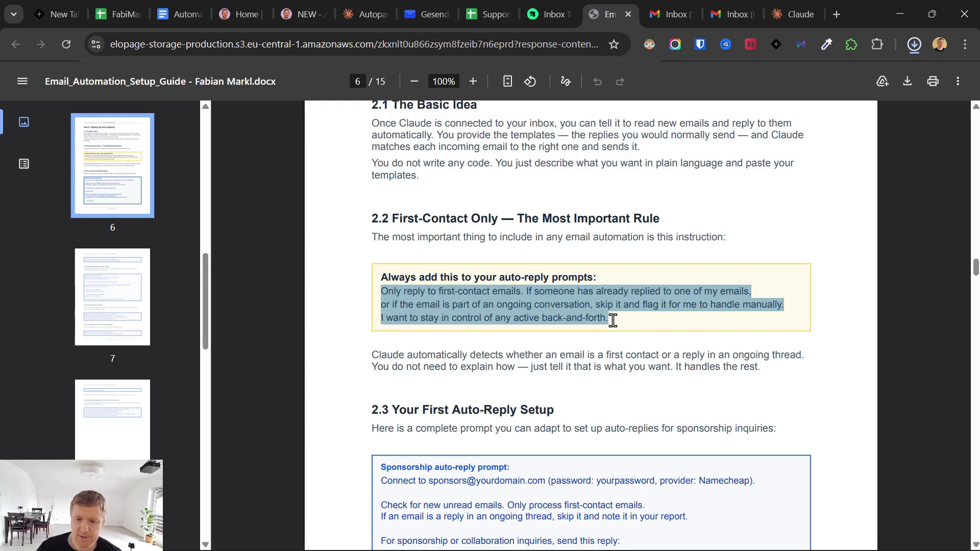
pyautogui.rightClick(570, 303)
pyautogui.click(618, 57)
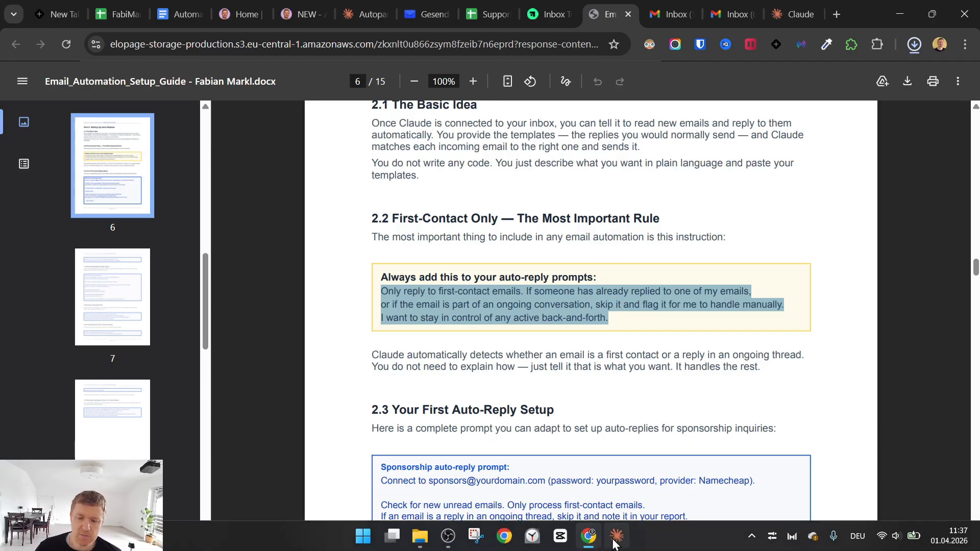
# - Download the Email First-Level Auto-Reply skill file from the Ablefy course and return to Claude
pyautogui.moveTo(613, 539)
pyautogui.click(561, 11)
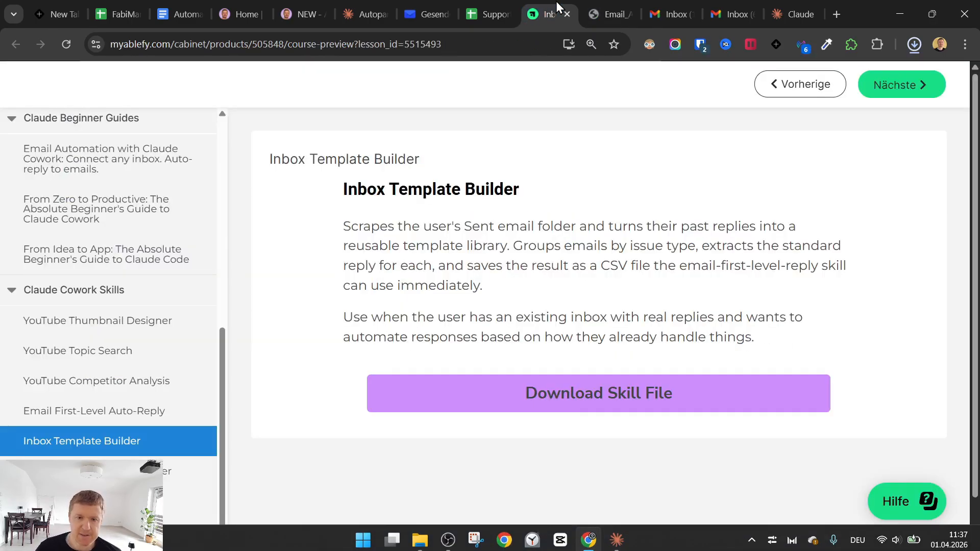
pyautogui.click(107, 414)
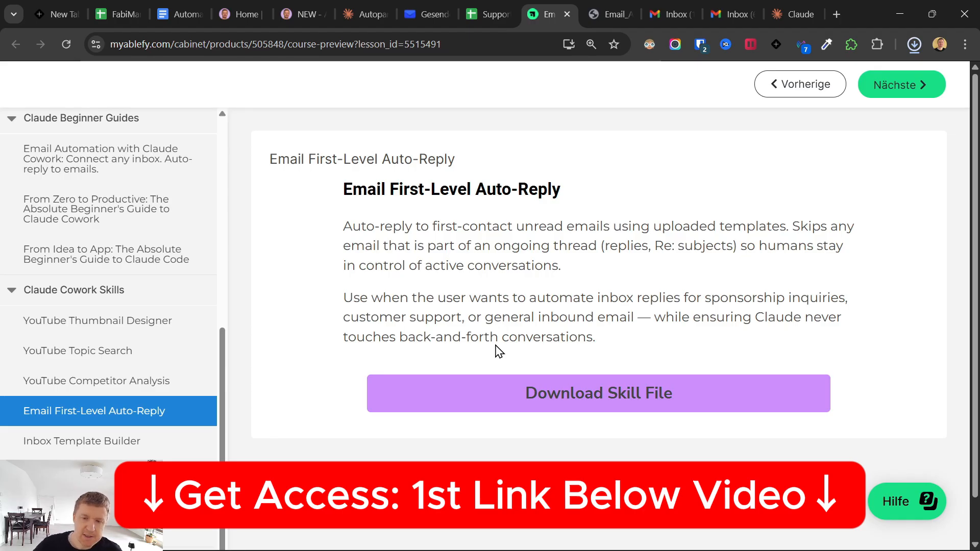
pyautogui.click(650, 399)
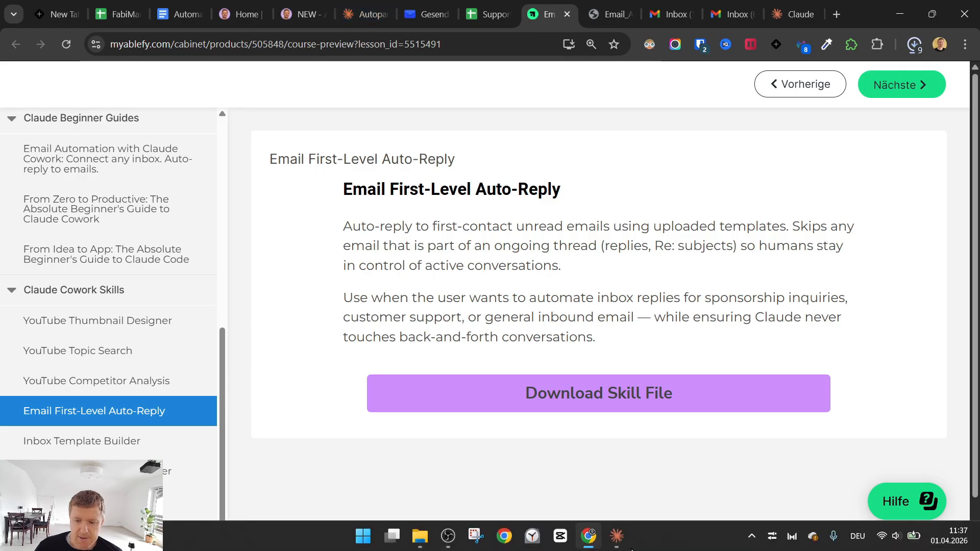
pyautogui.click(618, 536)
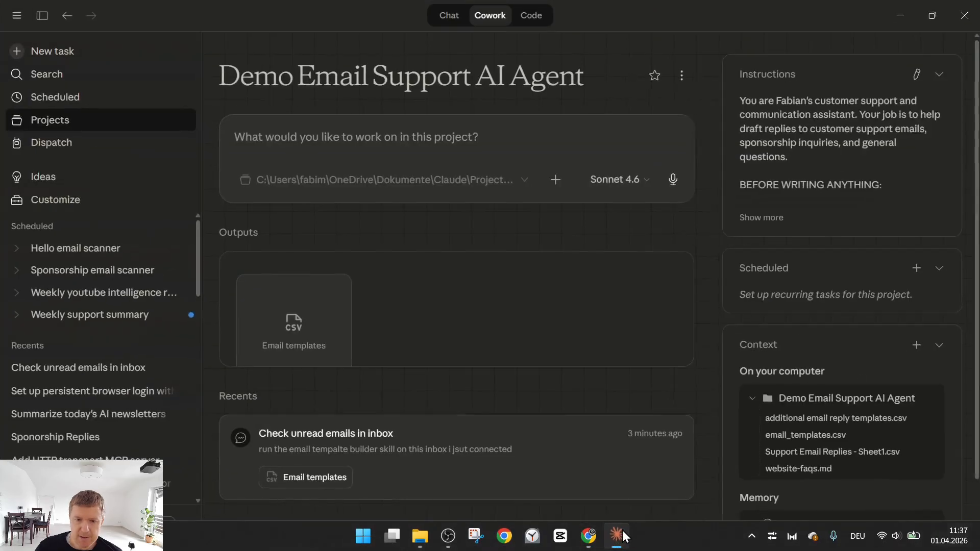
# - Go to the Manage skills page through the + menu's Skills option
pyautogui.click(689, 77)
pyautogui.click(689, 77)
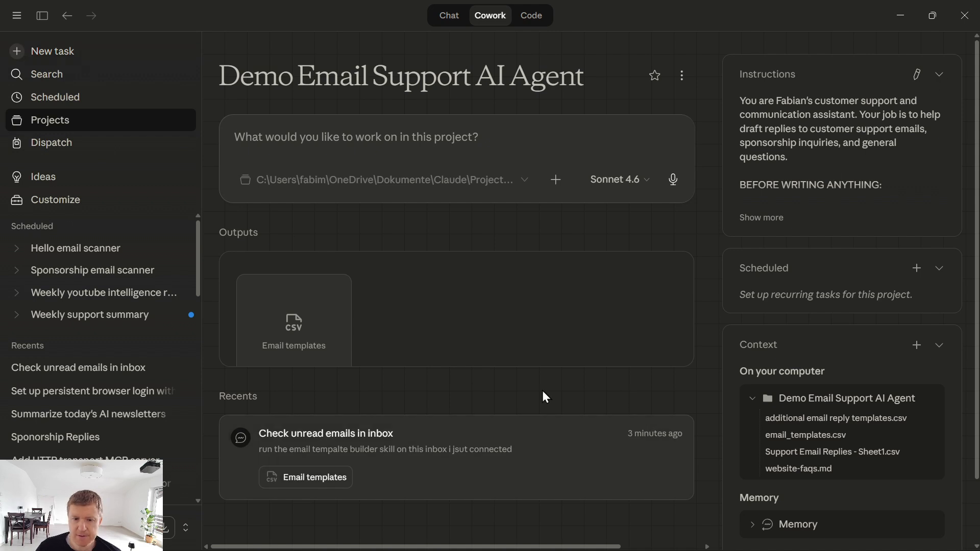
pyautogui.click(556, 179)
pyautogui.moveTo(599, 244)
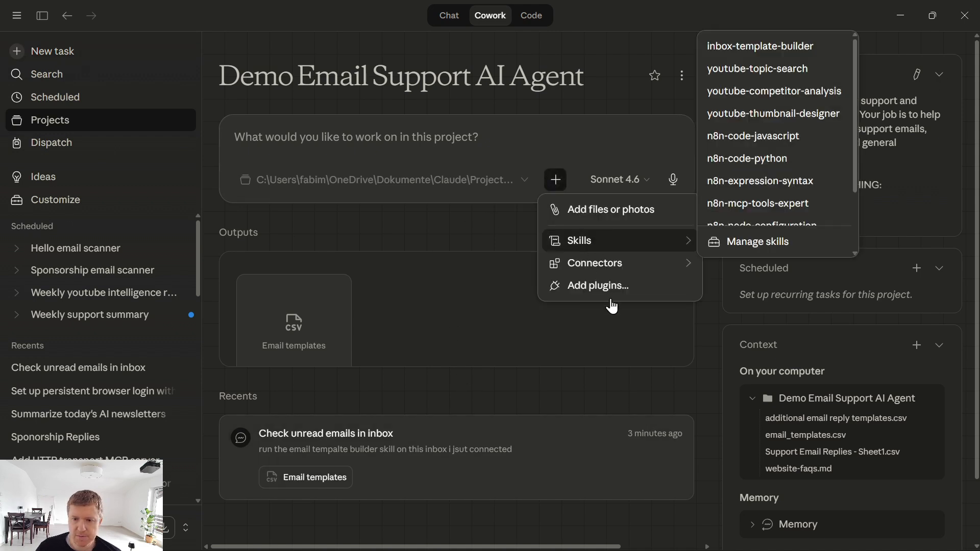
pyautogui.click(741, 249)
# - Upload the downloaded email-first-level-reply skill file as a new personal skill
pyautogui.click(606, 52)
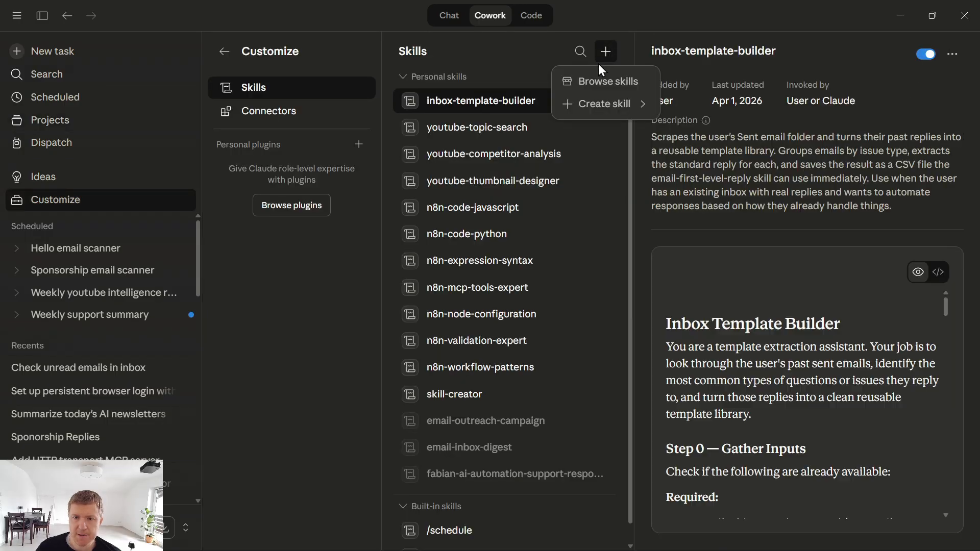
pyautogui.moveTo(605, 105)
pyautogui.click(714, 152)
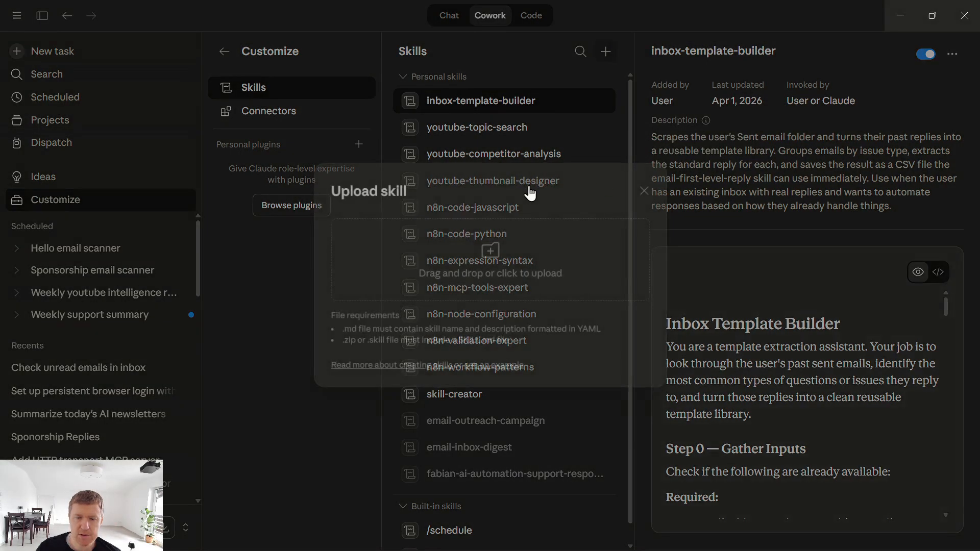
pyautogui.click(501, 247)
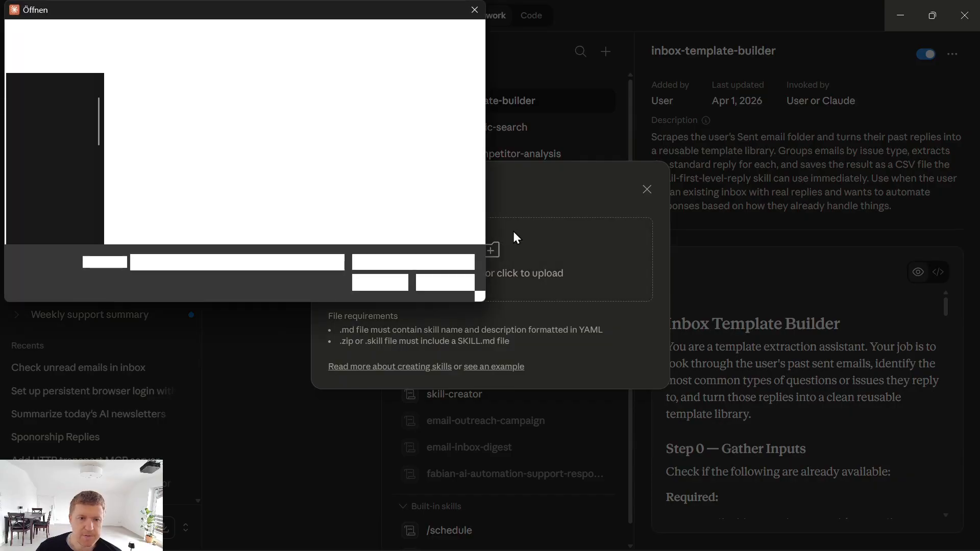
pyautogui.doubleClick(169, 148)
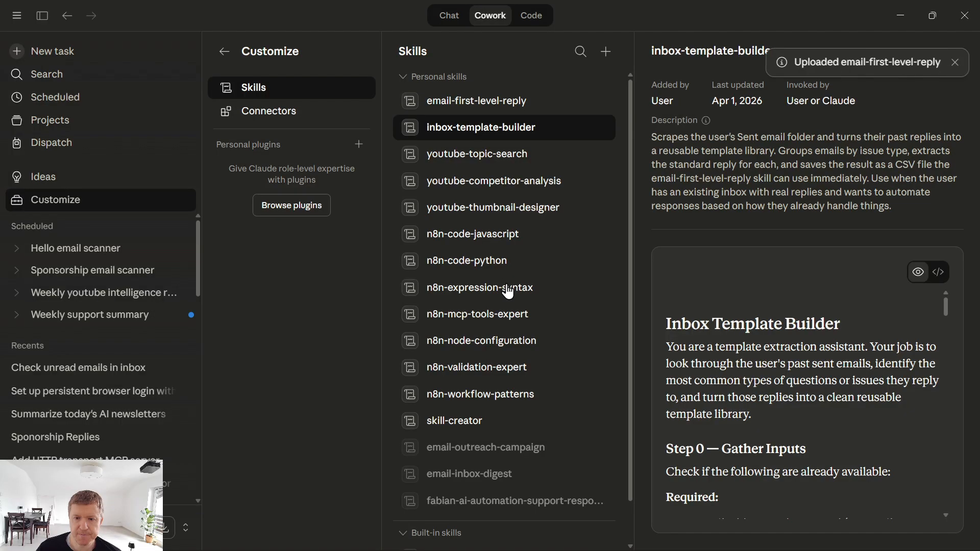
pyautogui.click(967, 64)
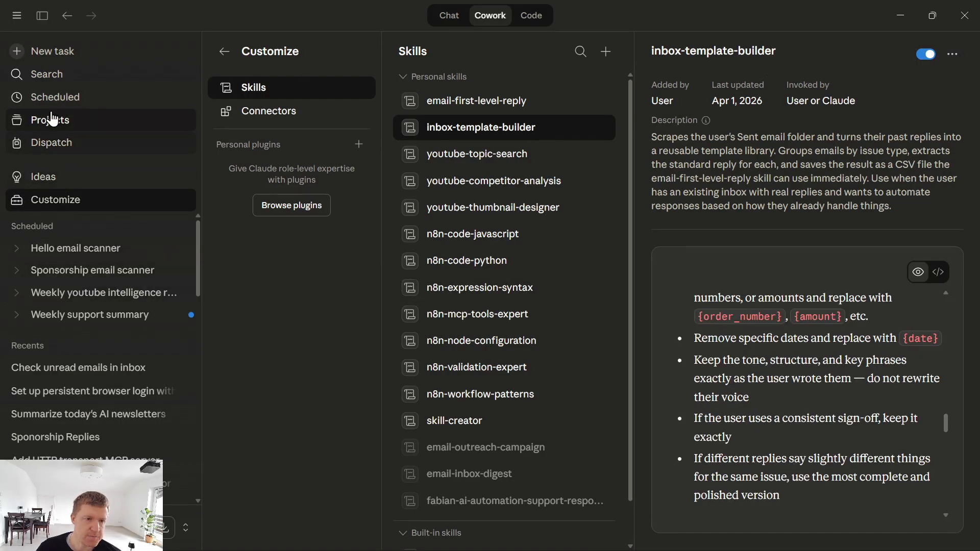
# - Reopen the Demo Email Support AI Agent project and minimize Claude Desktop
pyautogui.click(60, 121)
pyautogui.click(375, 195)
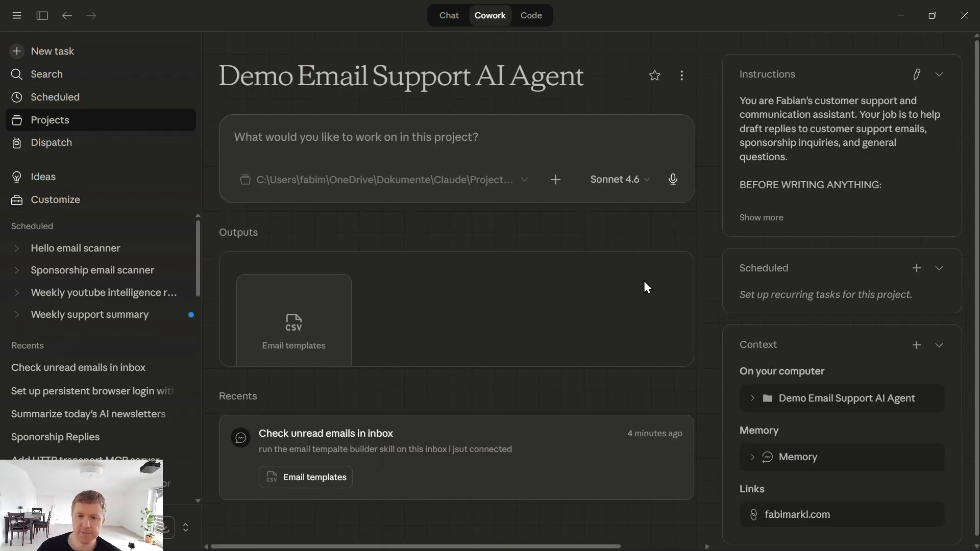
pyautogui.click(900, 16)
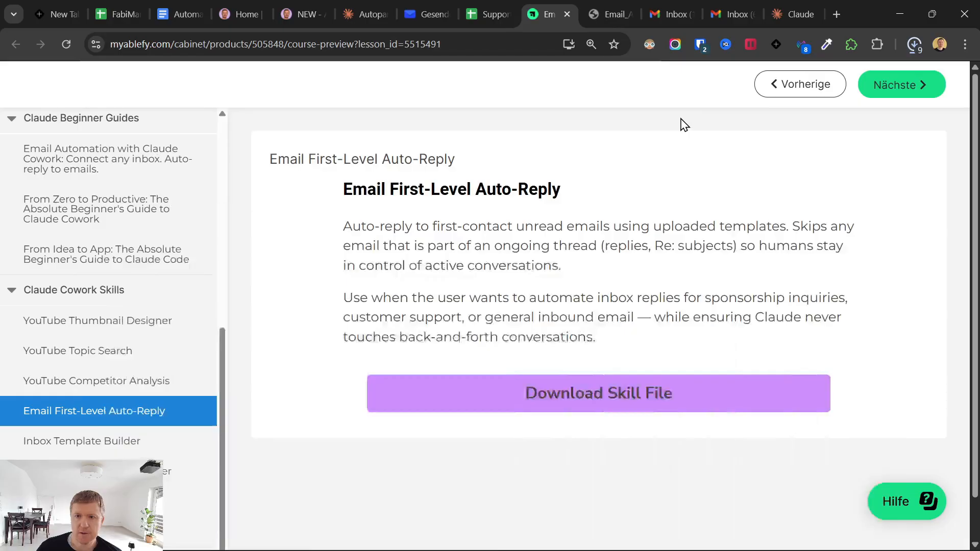
# - Send the saved 'need a receipt' test email from the other Gmail account to the business inbox
pyautogui.click(711, 4)
pyautogui.click(664, 1)
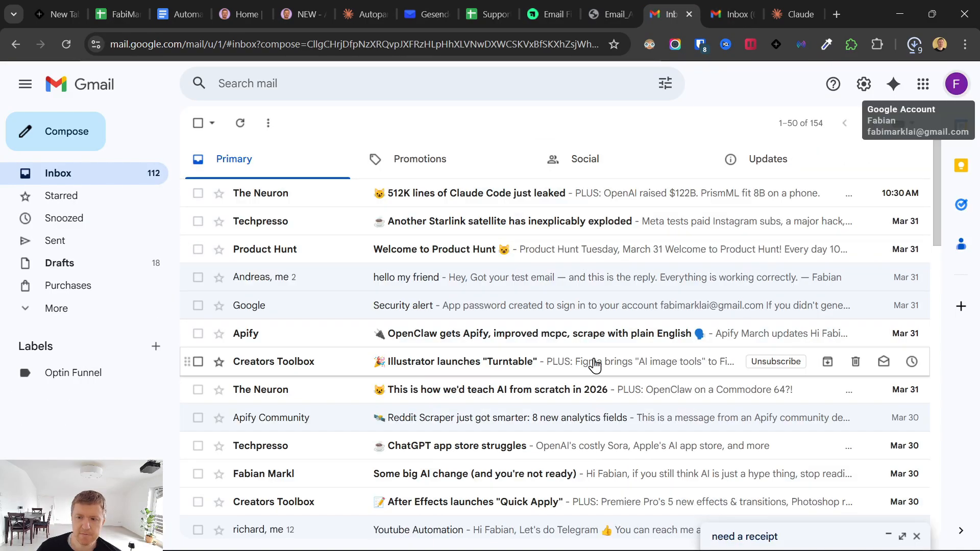
pyautogui.click(760, 537)
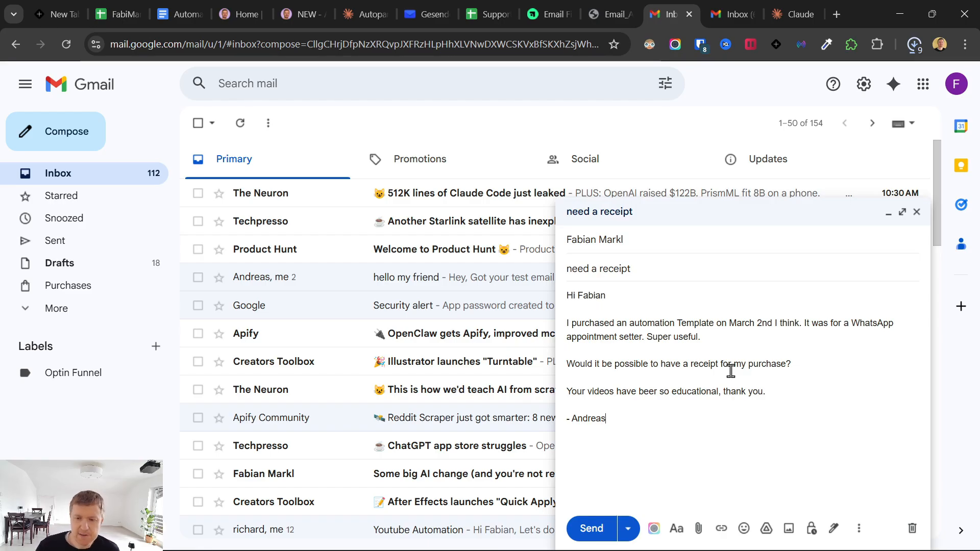
pyautogui.click(592, 528)
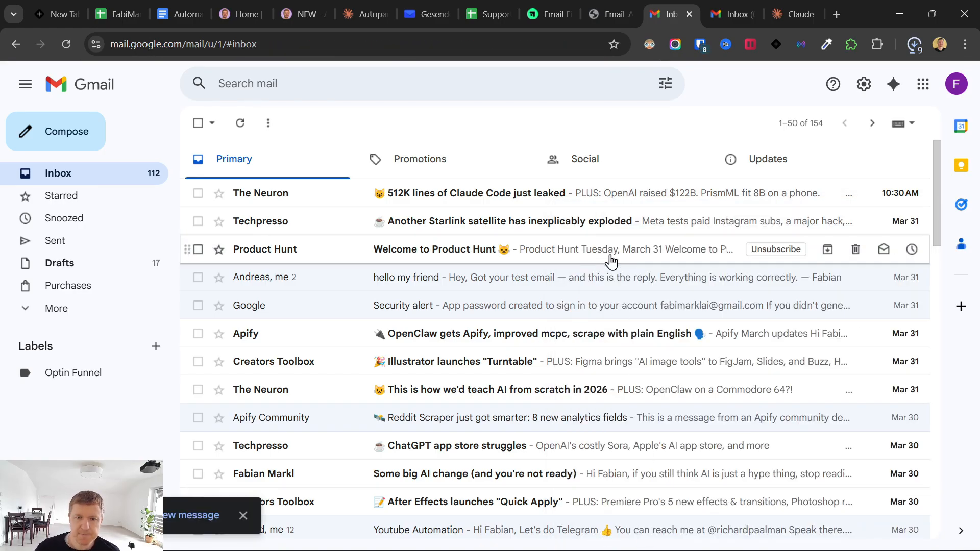
# - Check the PrivateEmail inbox for the new message, then bring Claude back to the front
pyautogui.click(429, 14)
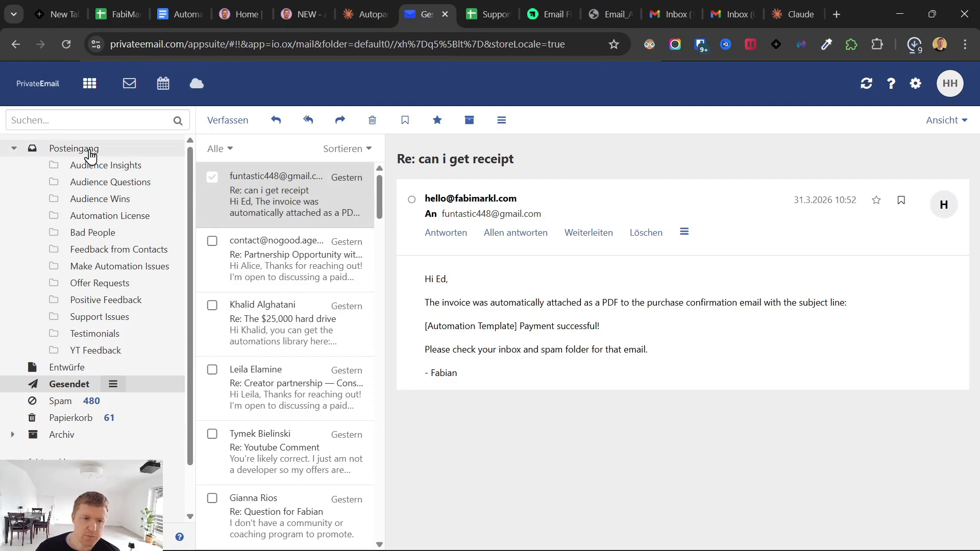
pyautogui.click(91, 157)
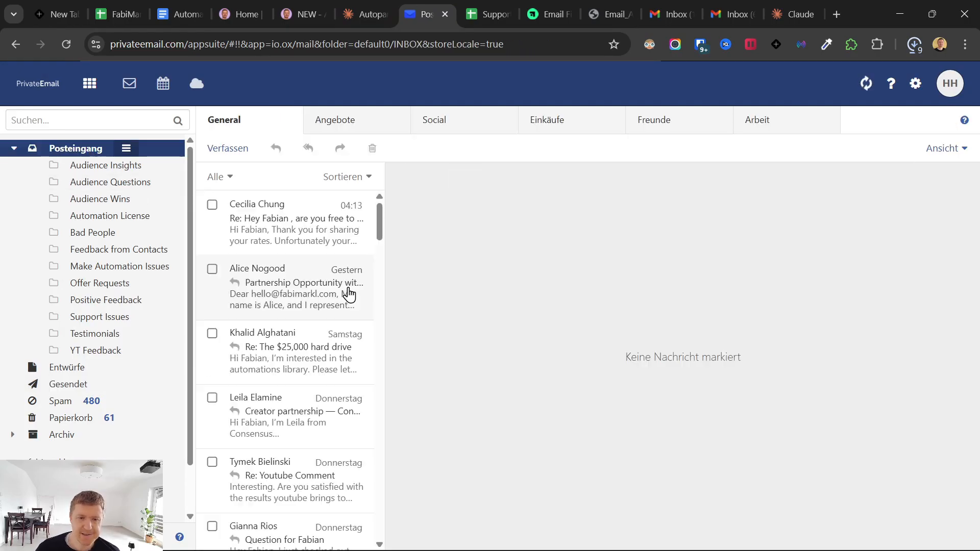
pyautogui.click(617, 535)
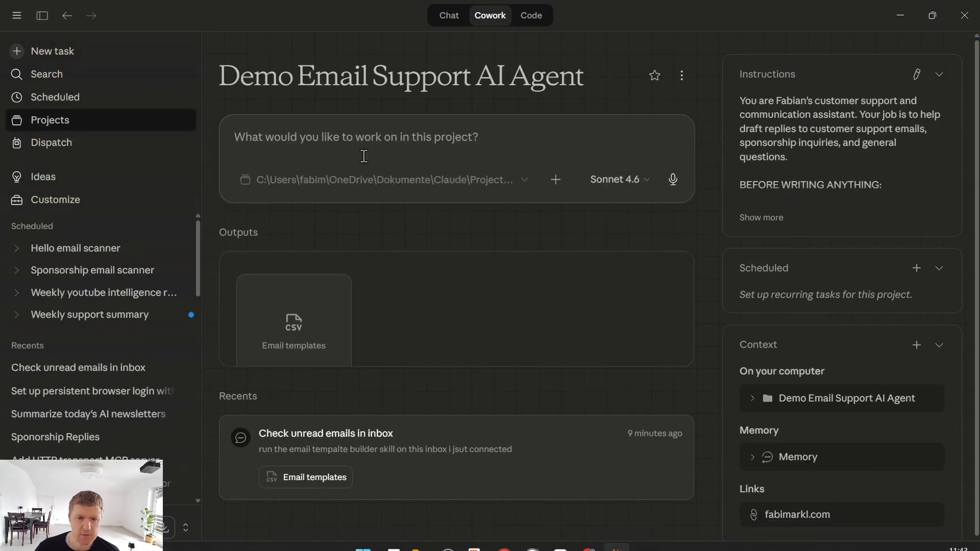
# - In the Check unread emails task, ask Claude to store the support mailbox's connection credentials in project memory
pyautogui.click(411, 435)
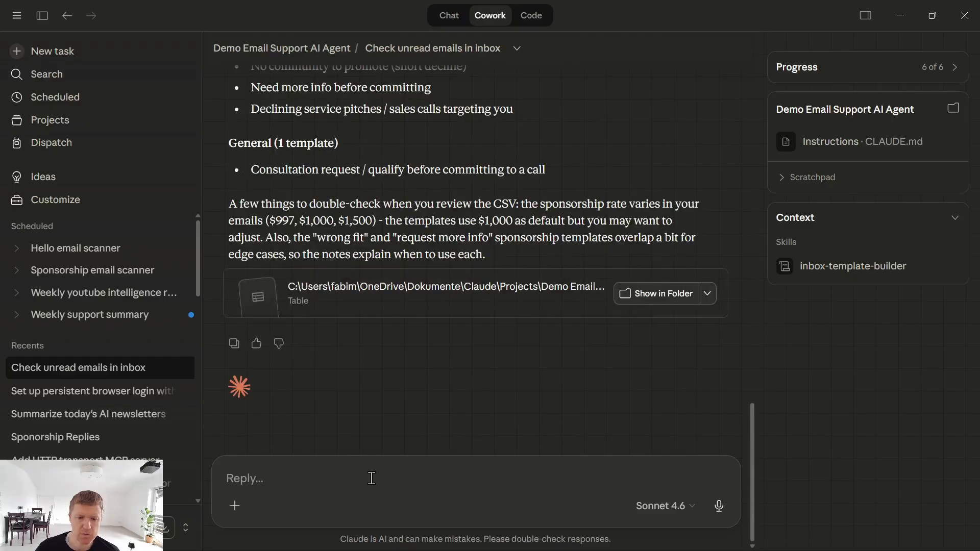
pyautogui.click(370, 477)
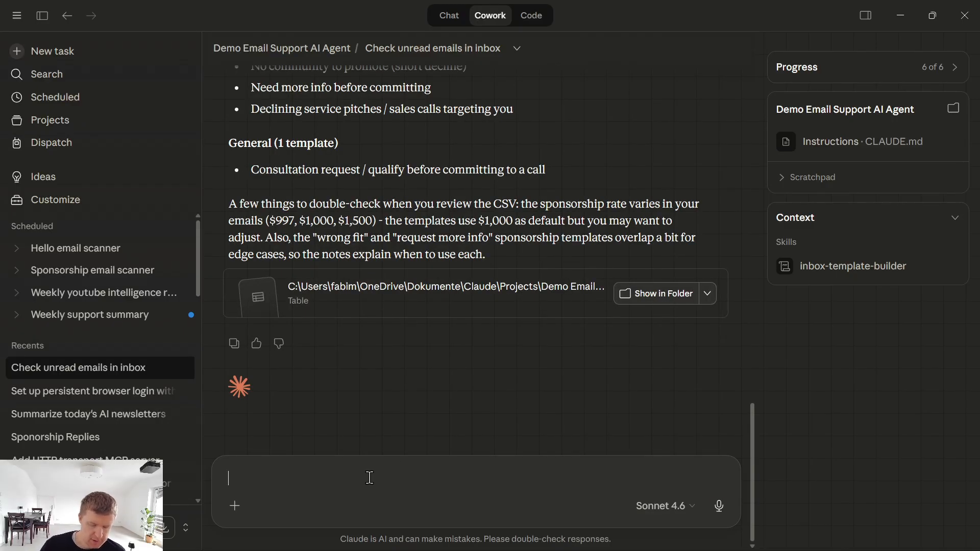
pyautogui.write('store the con')
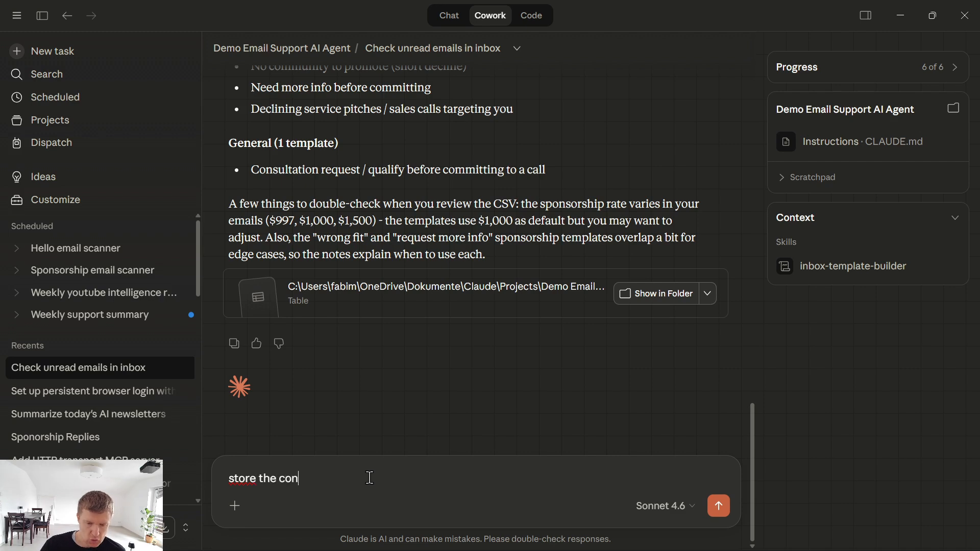
pyautogui.write('neciotno credent')
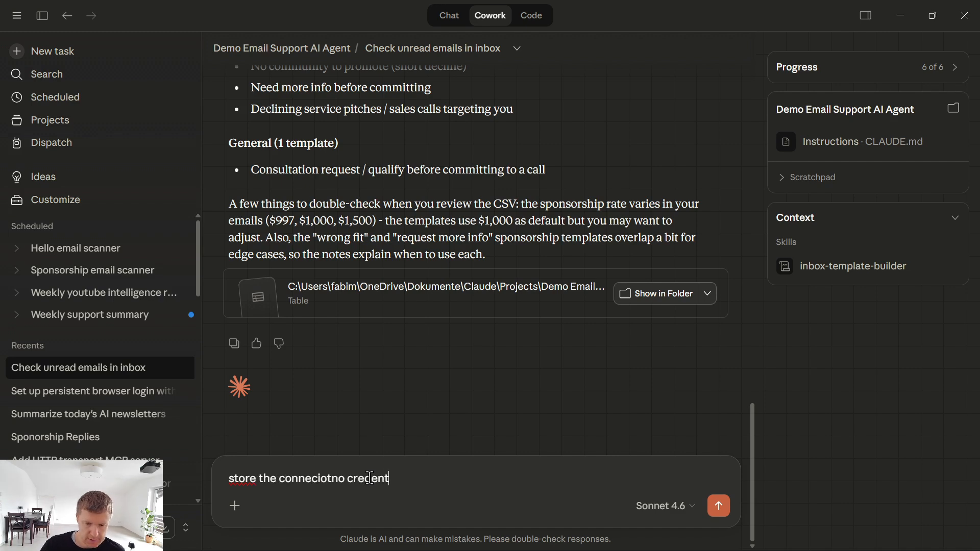
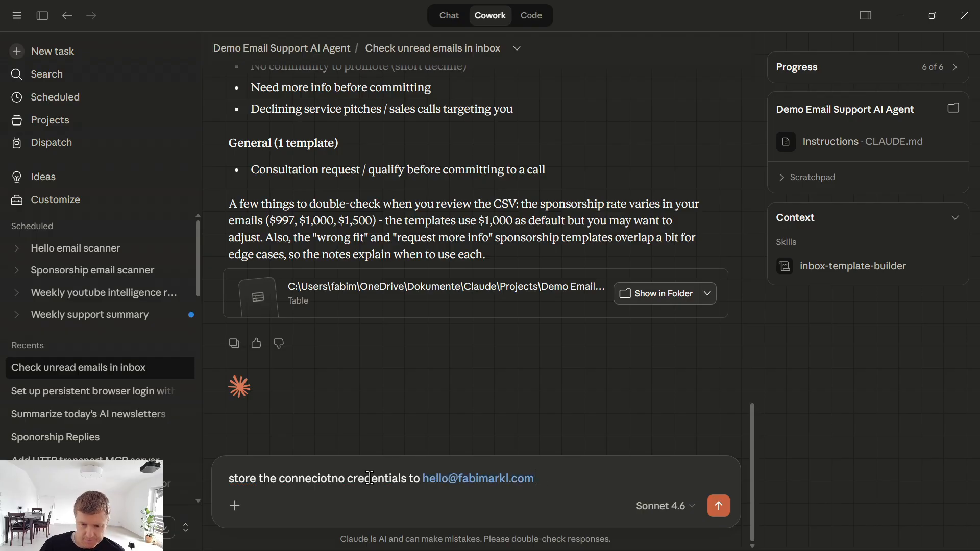
pyautogui.write('in a file or in')
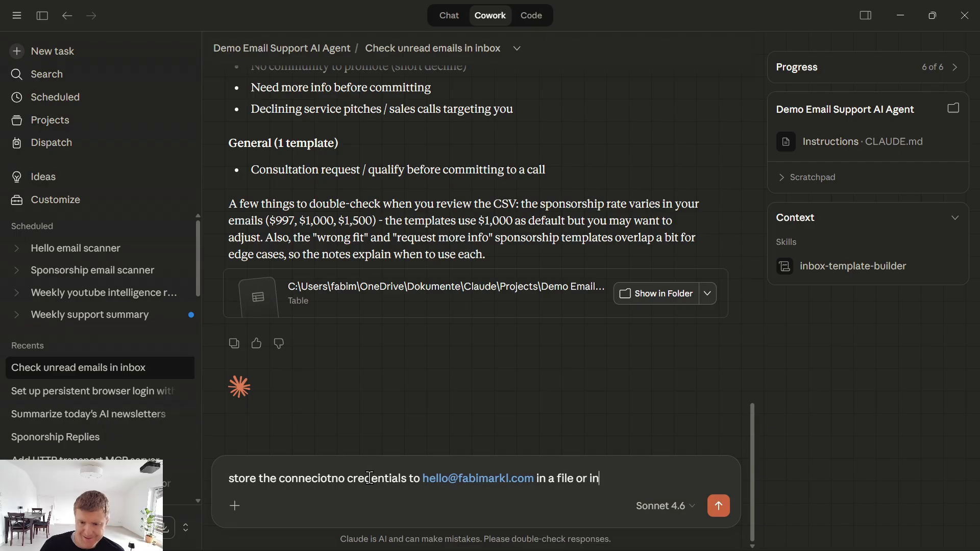
pyautogui.write(' the memory ')
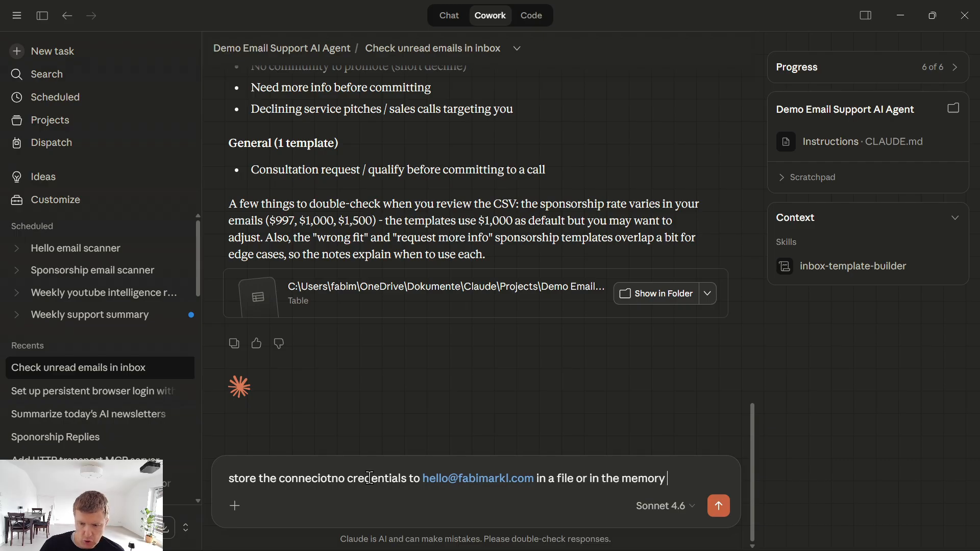
pyautogui.write('of this project')
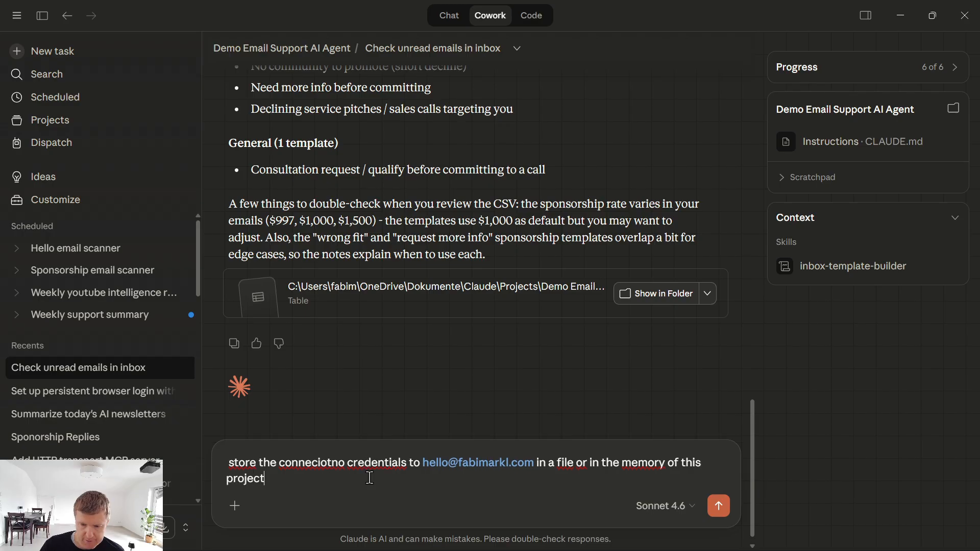
pyautogui.write(' so any new t')
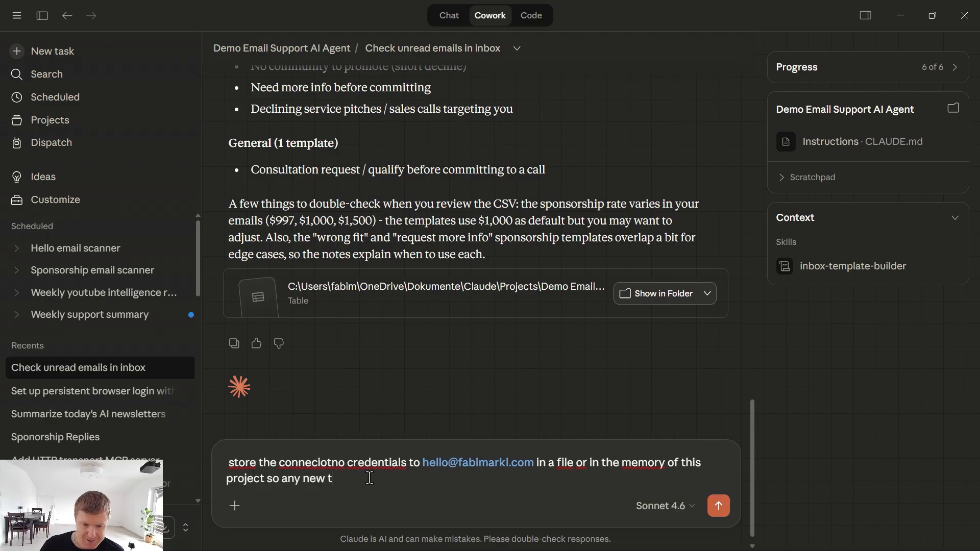
pyautogui.write('ask in side this project has access.')
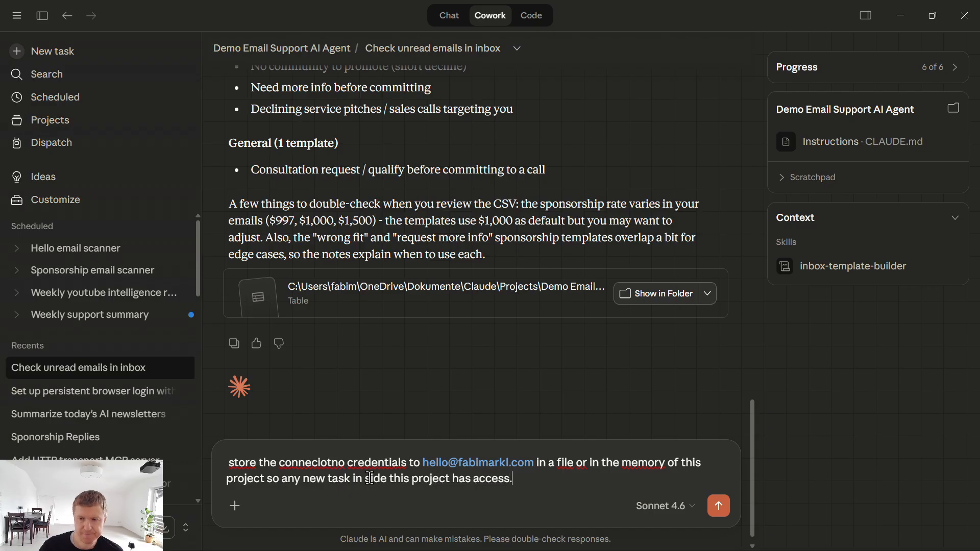
pyautogui.press('Return')
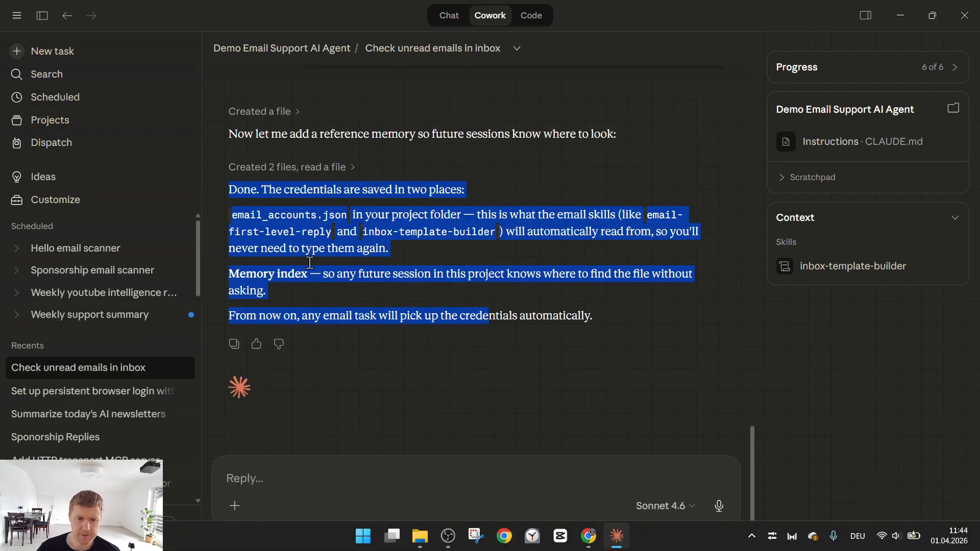
# - Review Claude's confirmation that the credentials were saved to email_accounts.json and the memory index
pyautogui.moveTo(226, 190); pyautogui.dragTo(627, 321)
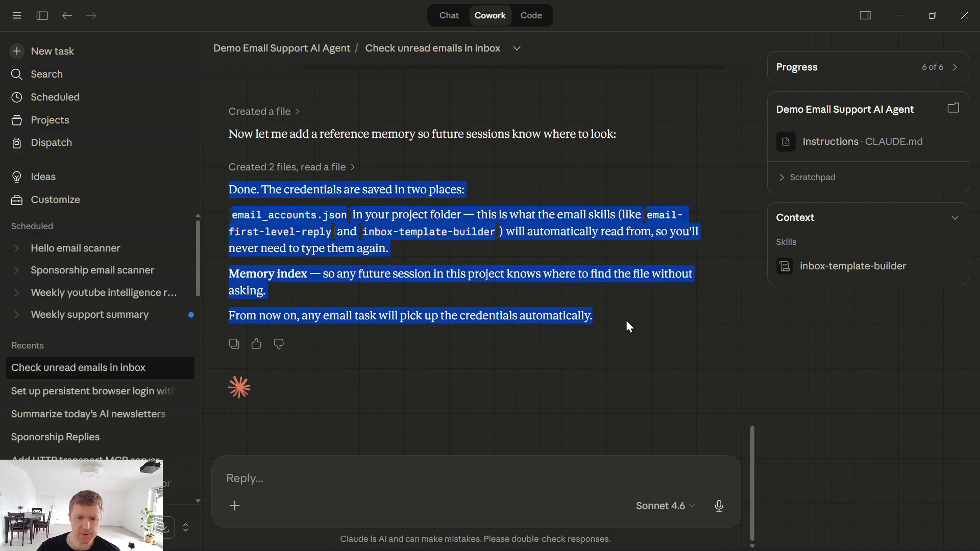
pyautogui.click(633, 332)
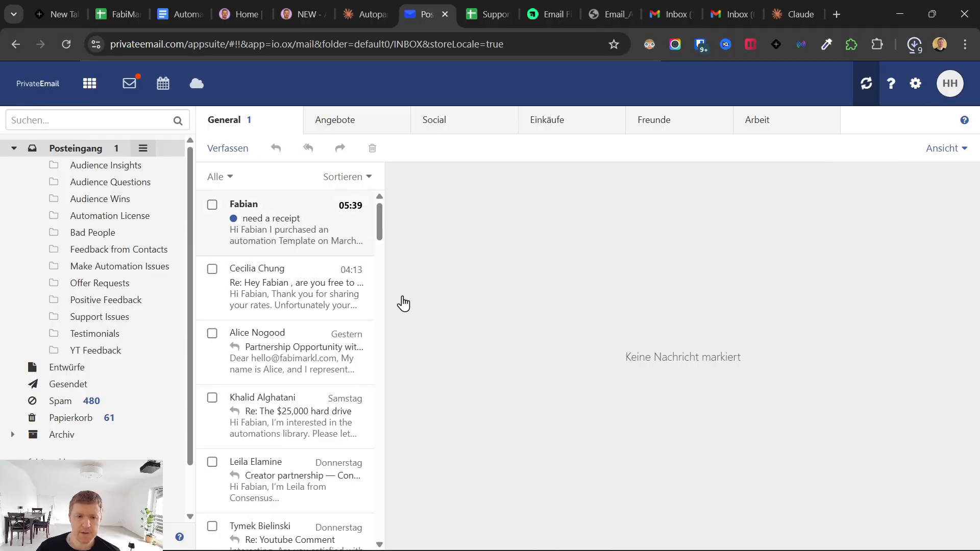
pyautogui.moveTo(657, 532)
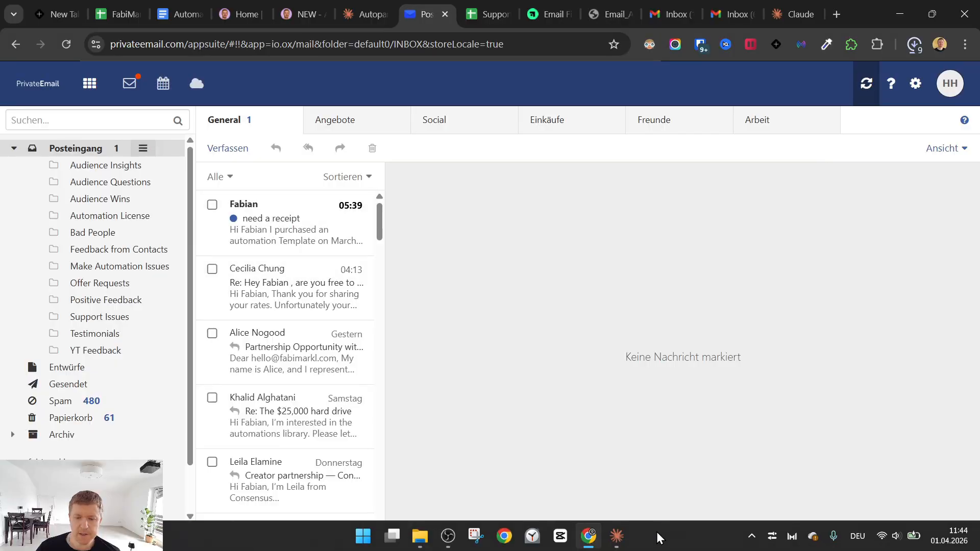
pyautogui.click(617, 536)
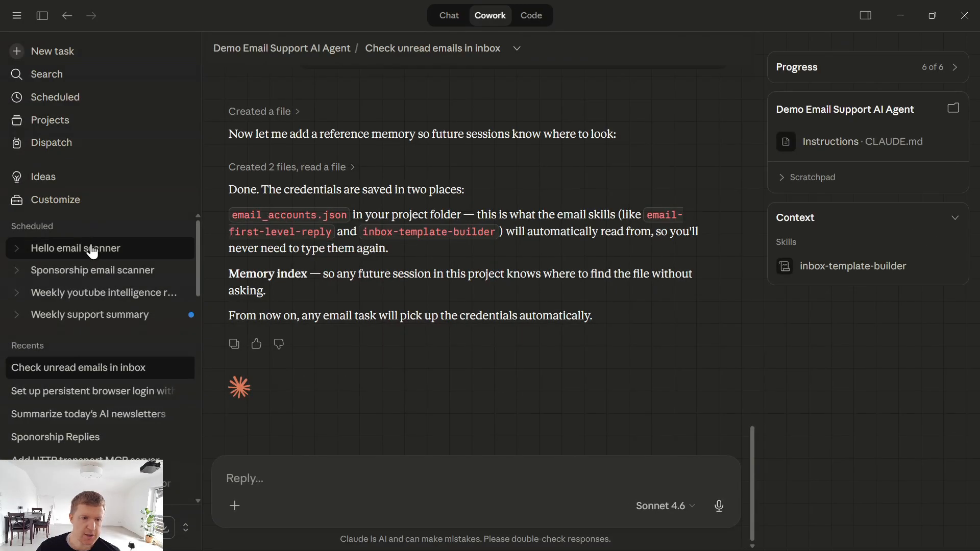
# - Start a new project task asking Claude to check the support inbox for unread emails and reply
pyautogui.click(284, 47)
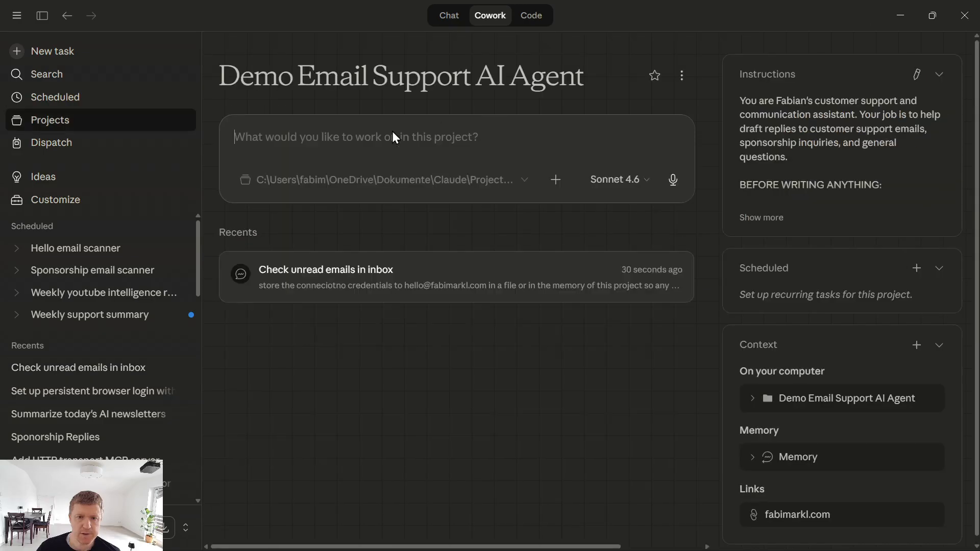
pyautogui.write('check my inb')
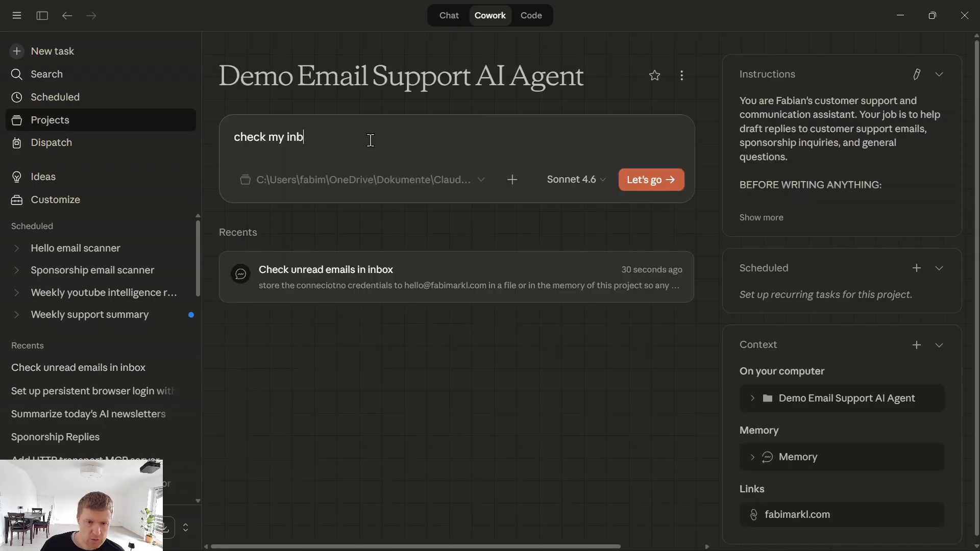
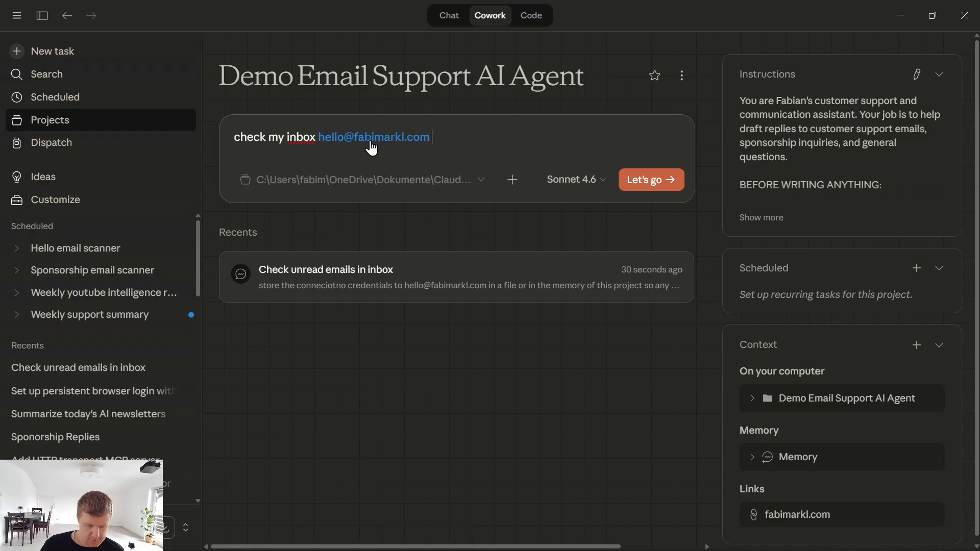
pyautogui.write(' for any unre')
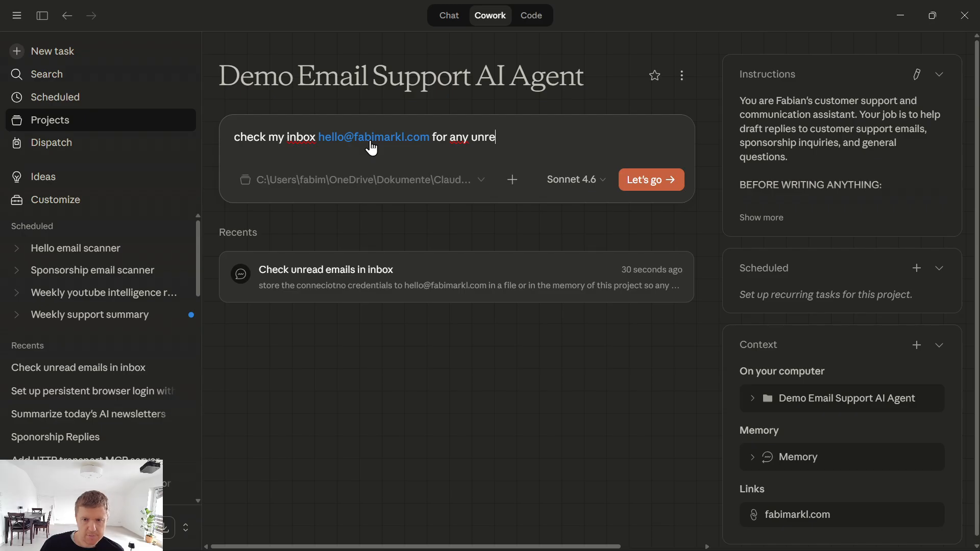
pyautogui.write('ad emails and reply to hte')
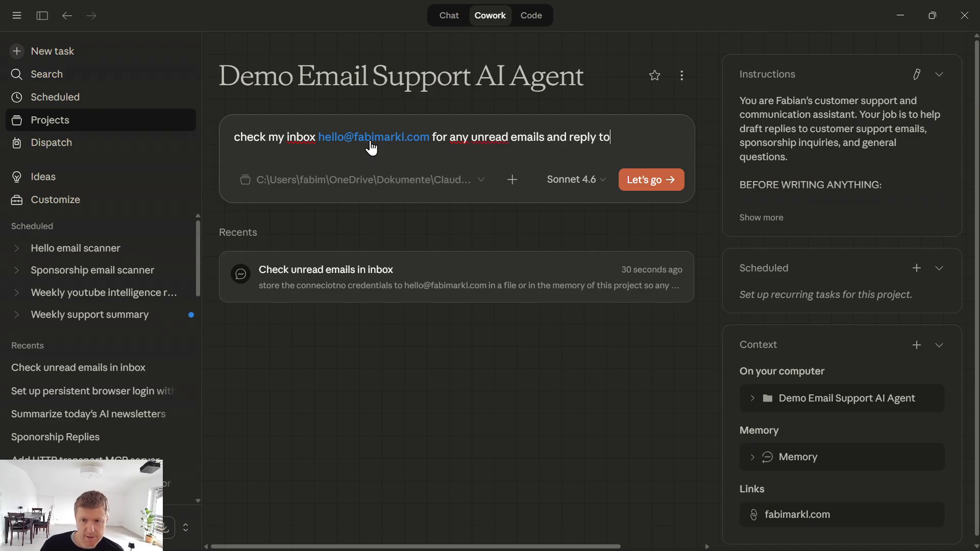
pyautogui.press('BackSpace')
pyautogui.write('them.')
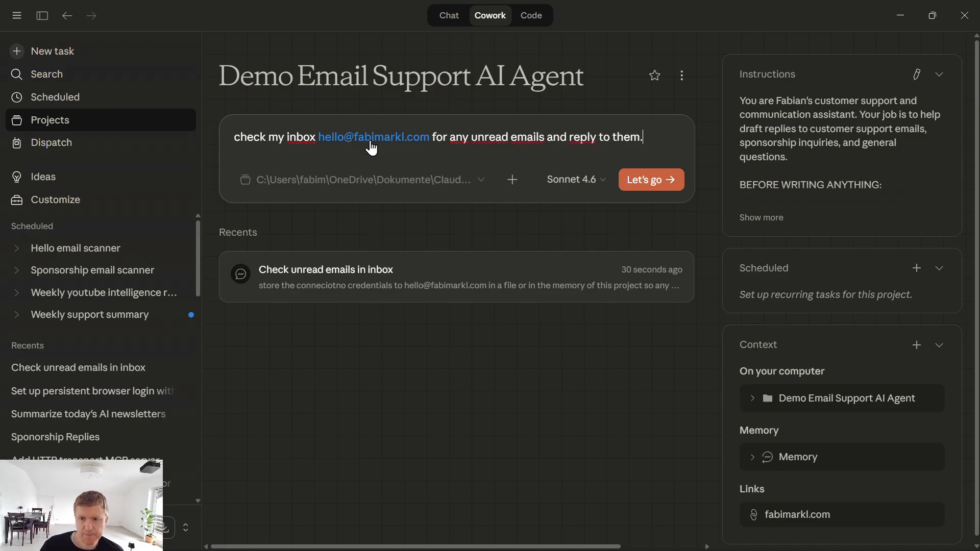
pyautogui.press('Return')
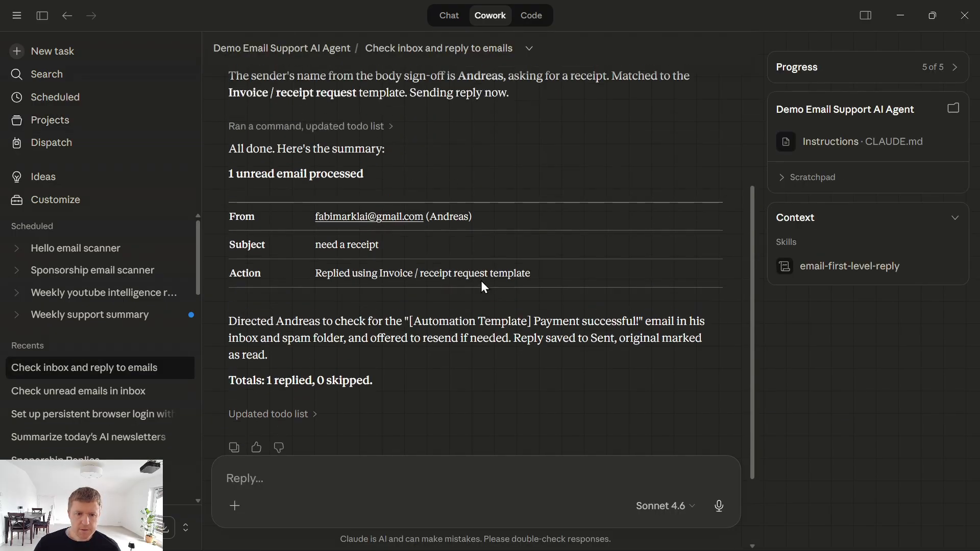
# - Review the task's receipt reply, then switch to the PrivateEmail inbox to see the email read
pyautogui.scroll(2, 271, 266)
pyautogui.moveTo(225, 247); pyautogui.dragTo(413, 345)
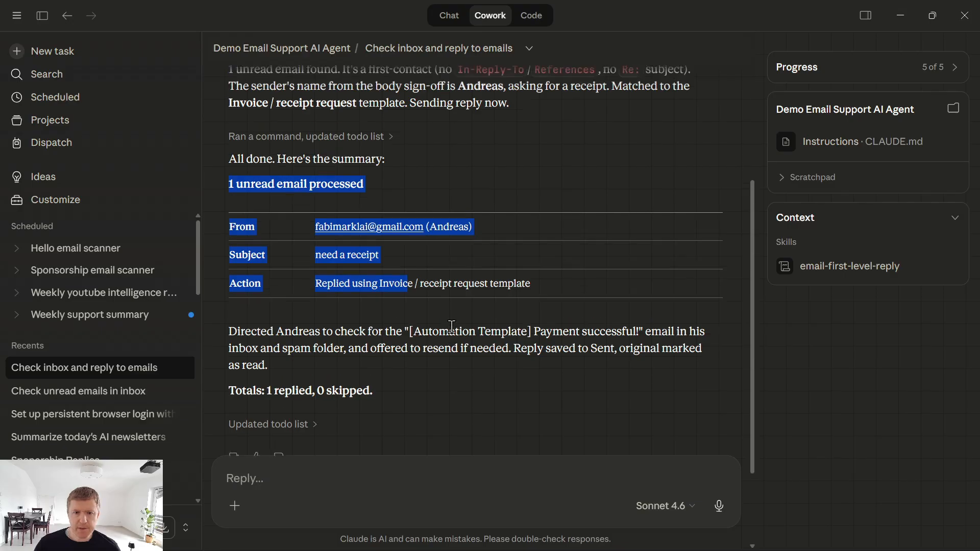
pyautogui.hotkey('alt', 'Tab')
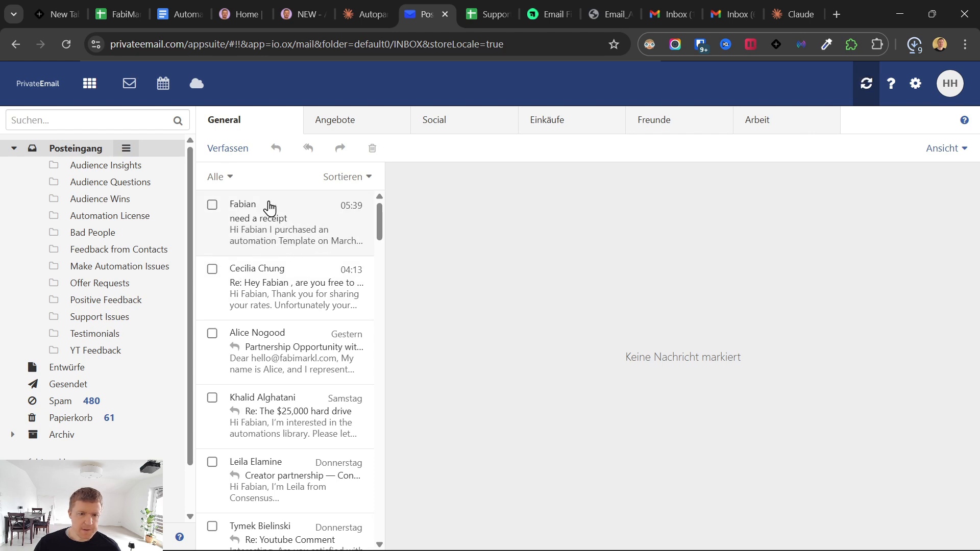
# - Check the 'Re: need a receipt' auto-reply in the webmail Sent folder, then go to Gmail
pyautogui.click(82, 383)
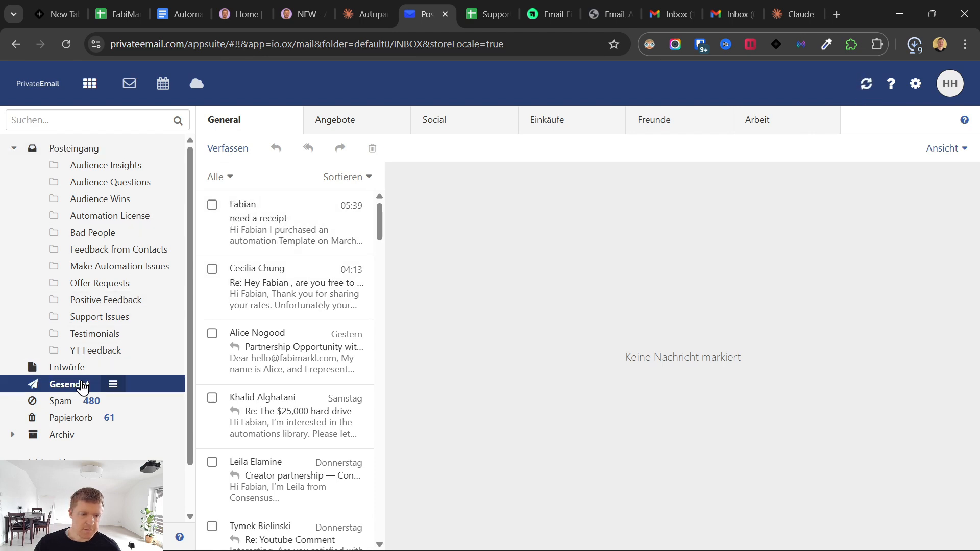
pyautogui.click(281, 193)
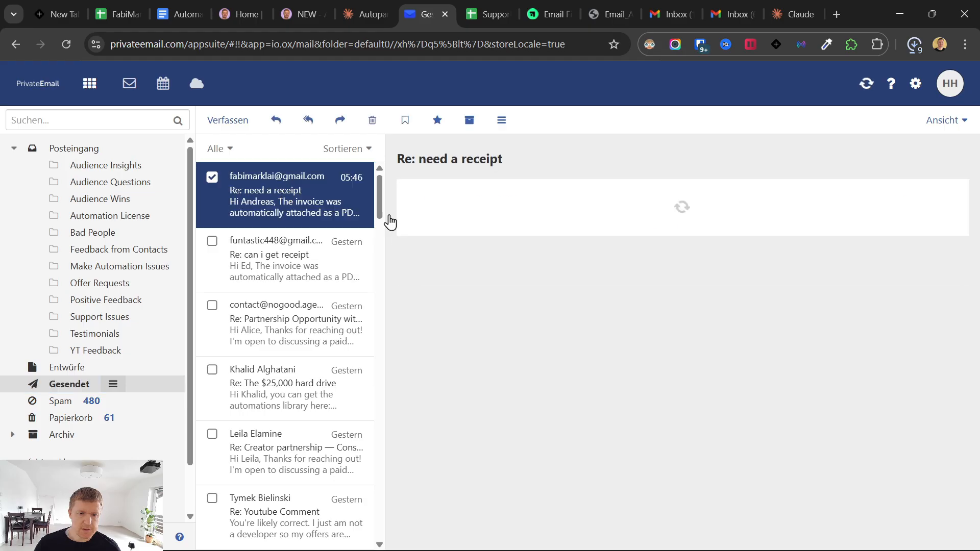
pyautogui.click(678, 9)
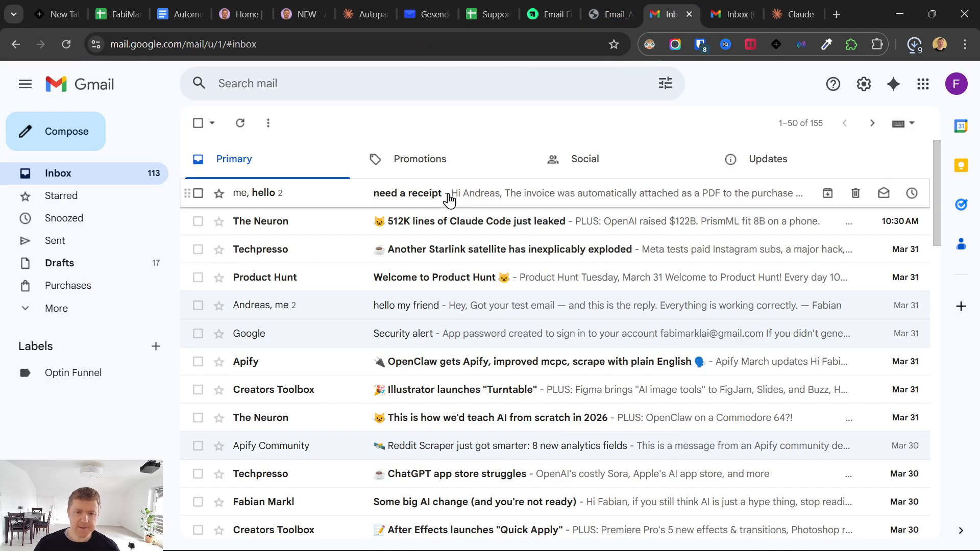
# - In the 'need a receipt' thread, reply that the invoice wasn't found and ask to resend it
pyautogui.click(449, 193)
pyautogui.moveTo(230, 285); pyautogui.dragTo(294, 407)
pyautogui.click(302, 389)
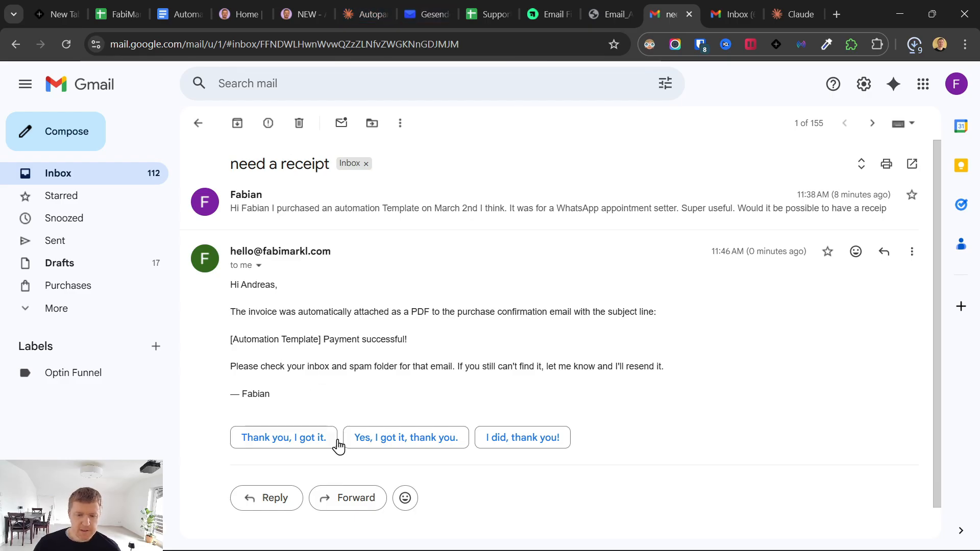
pyautogui.click(271, 499)
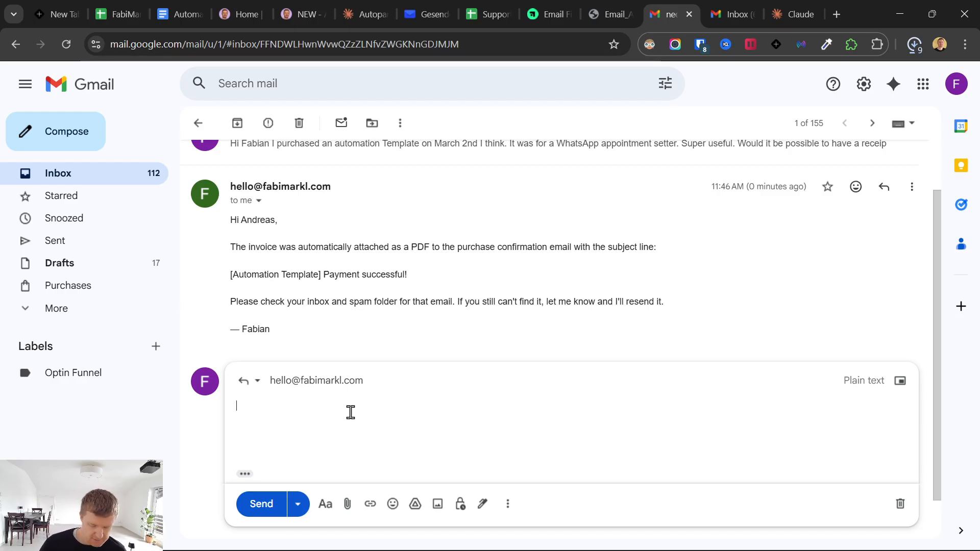
pyautogui.write('I')
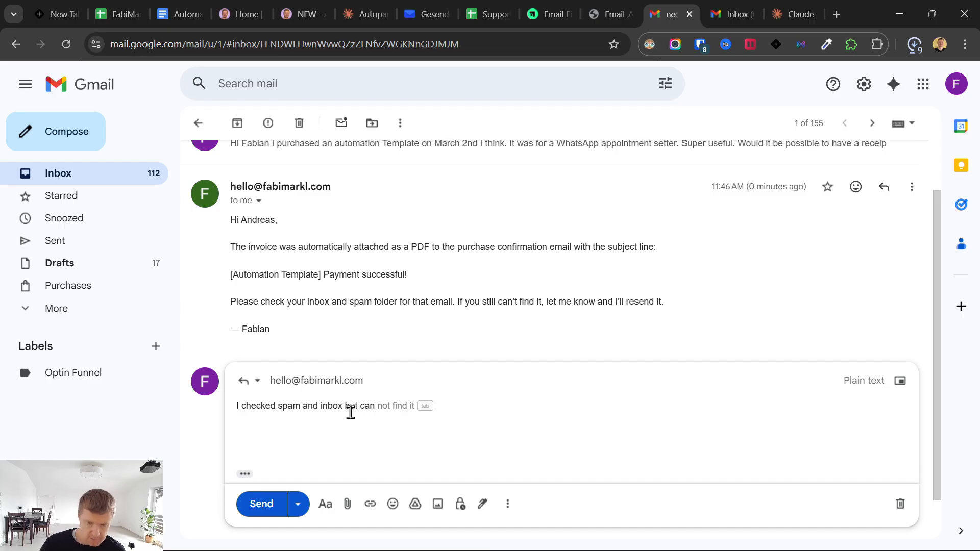
pyautogui.press('Tab')
pyautogui.write('the in')
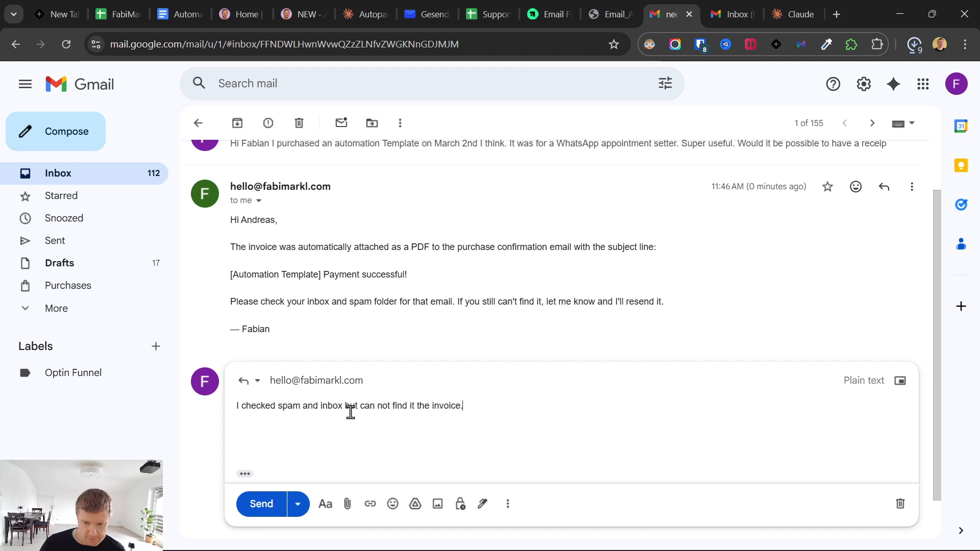
pyautogui.write('voice. Please send')
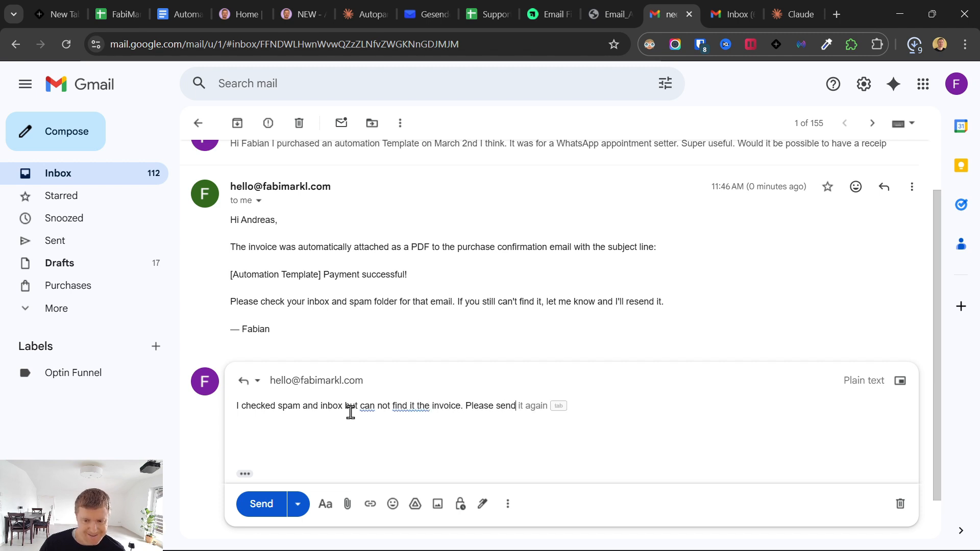
pyautogui.write(' it again.')
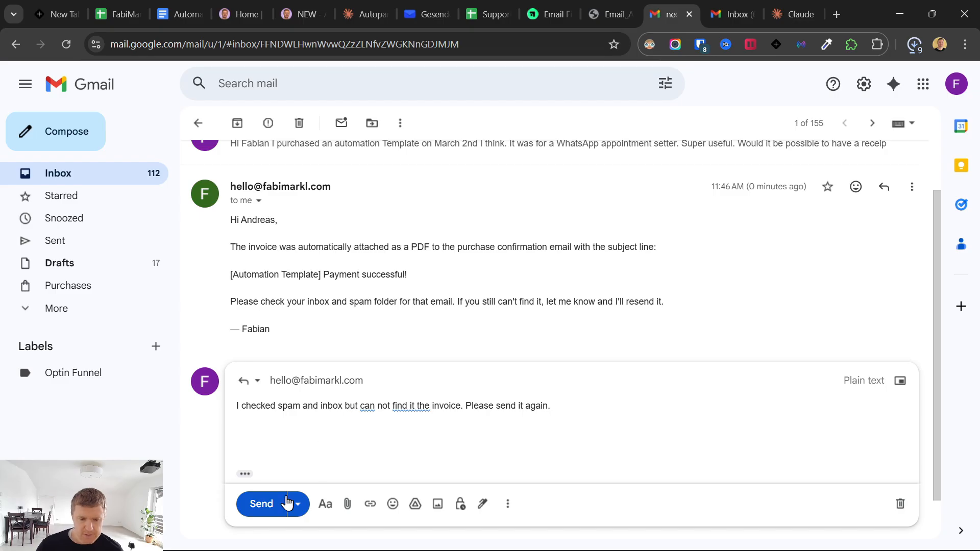
pyautogui.click(284, 504)
# - Confirm the follow-up arrived unread in the PrivateEmail Posteingang, then return to Cowork
pyautogui.scroll(-1, 368, 422)
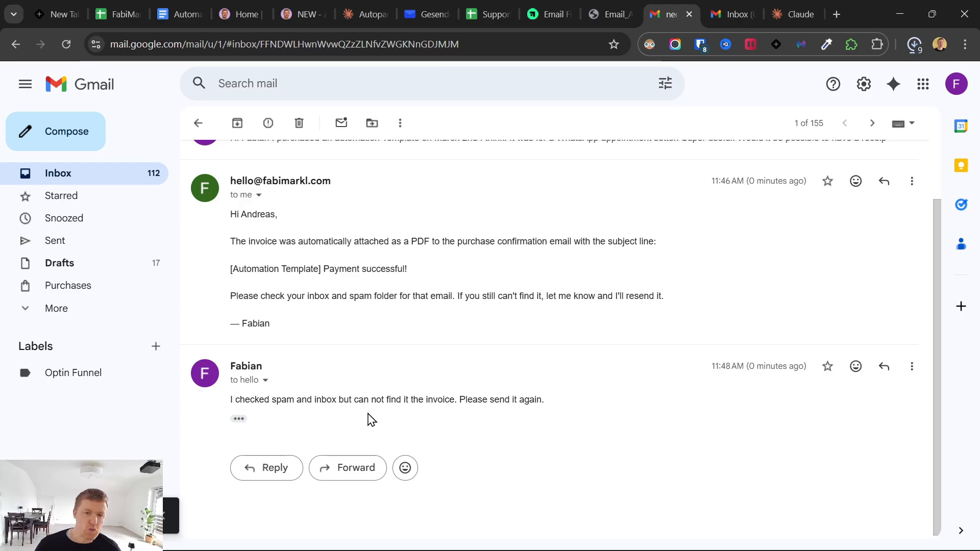
pyautogui.click(434, 14)
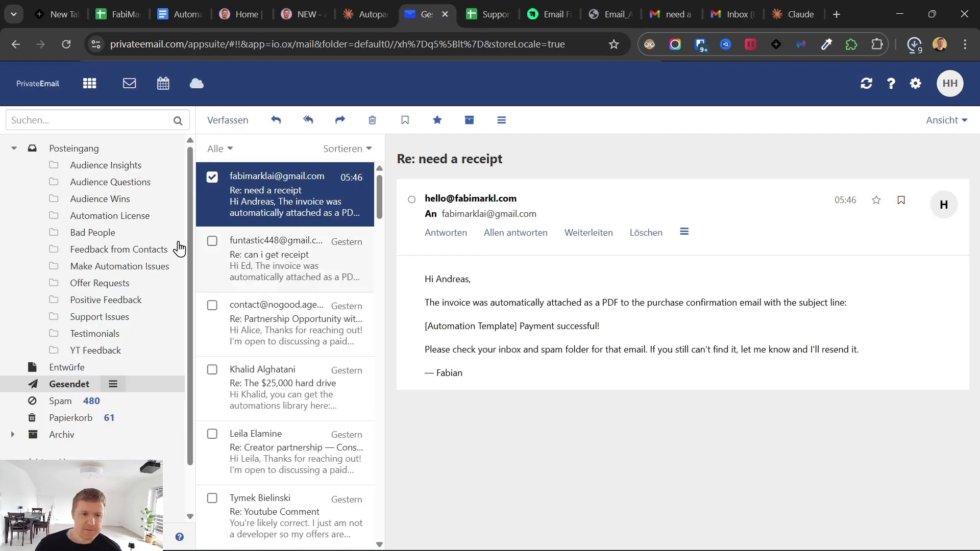
pyautogui.click(81, 149)
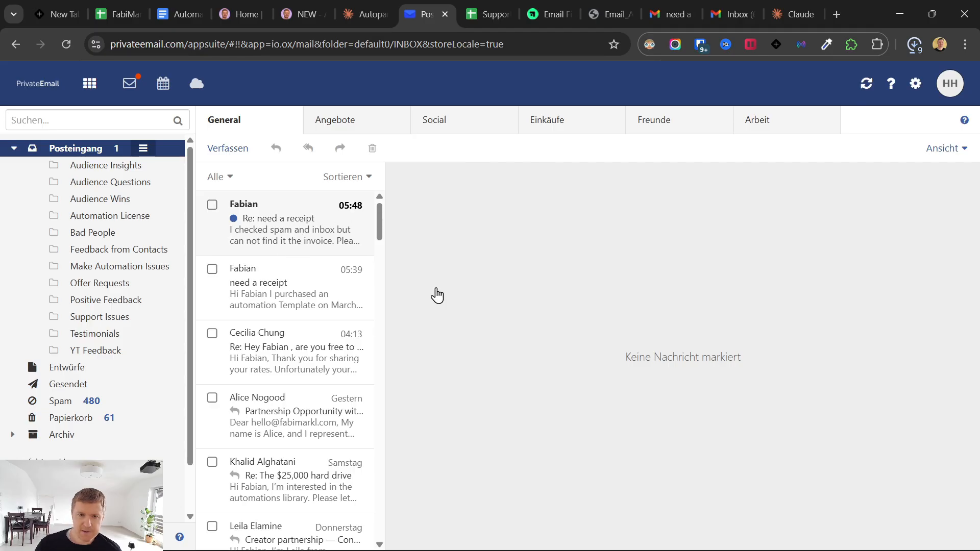
pyautogui.click(618, 536)
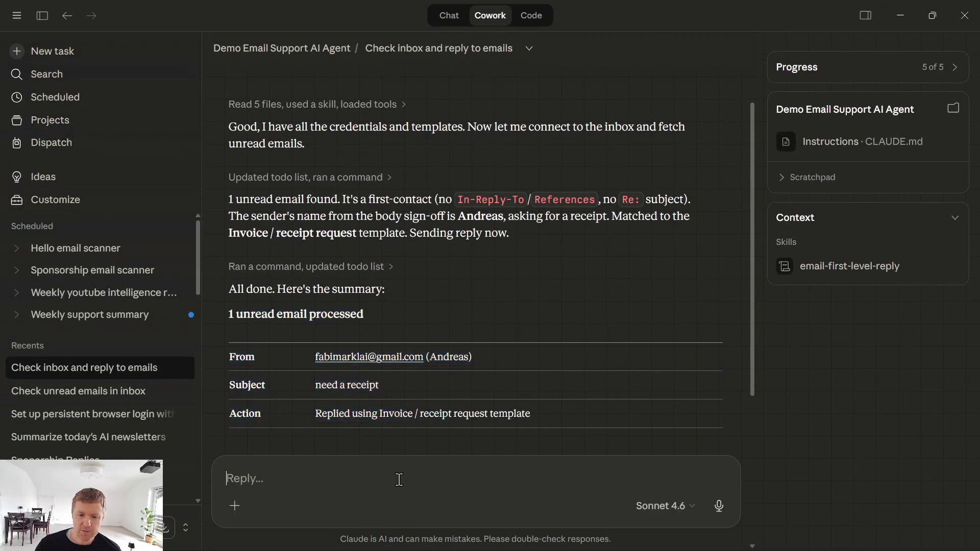
# - Resend the earlier inbox-check prompt to Claude
pyautogui.scroll(2, 451, 255)
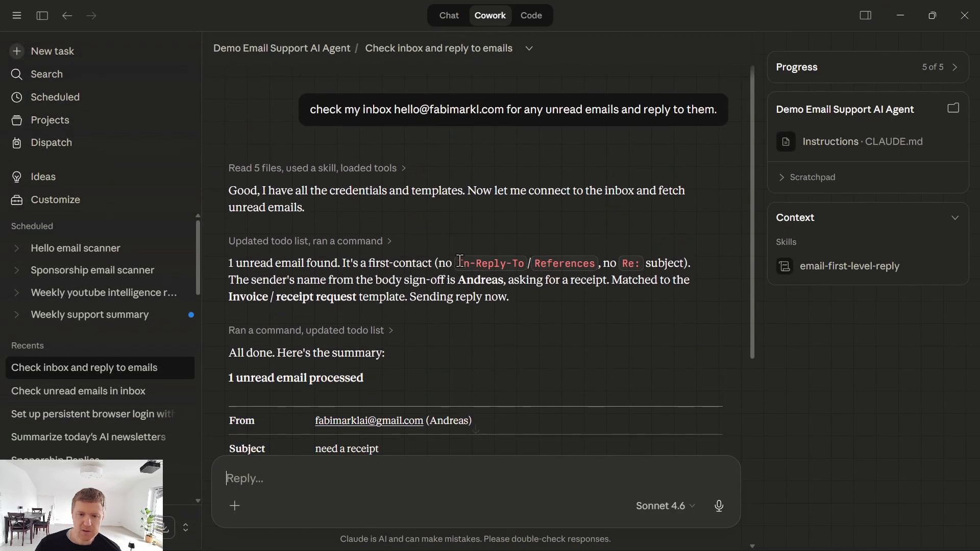
pyautogui.tripleClick(353, 110)
pyautogui.hotkey('ctrl', 'c')
pyautogui.click(362, 474)
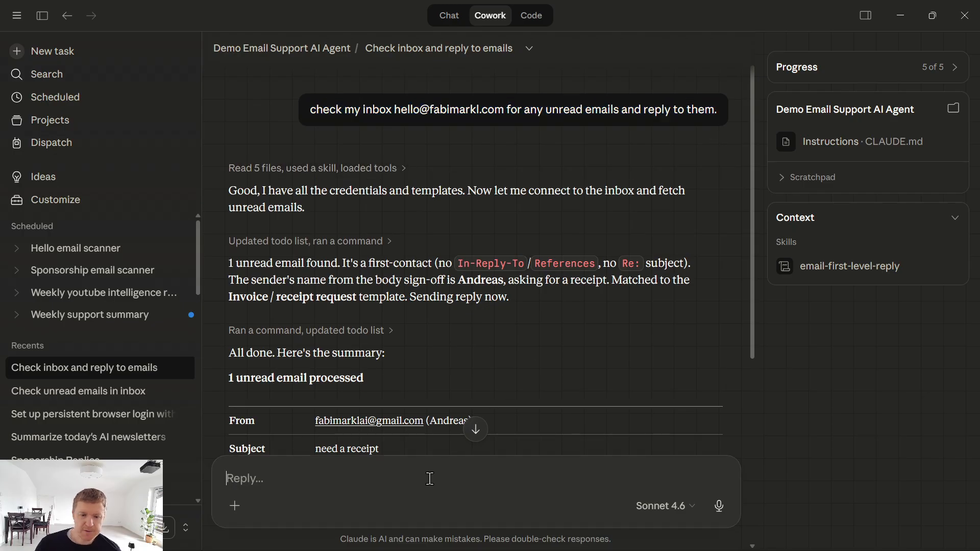
pyautogui.hotkey('ctrl', 'v')
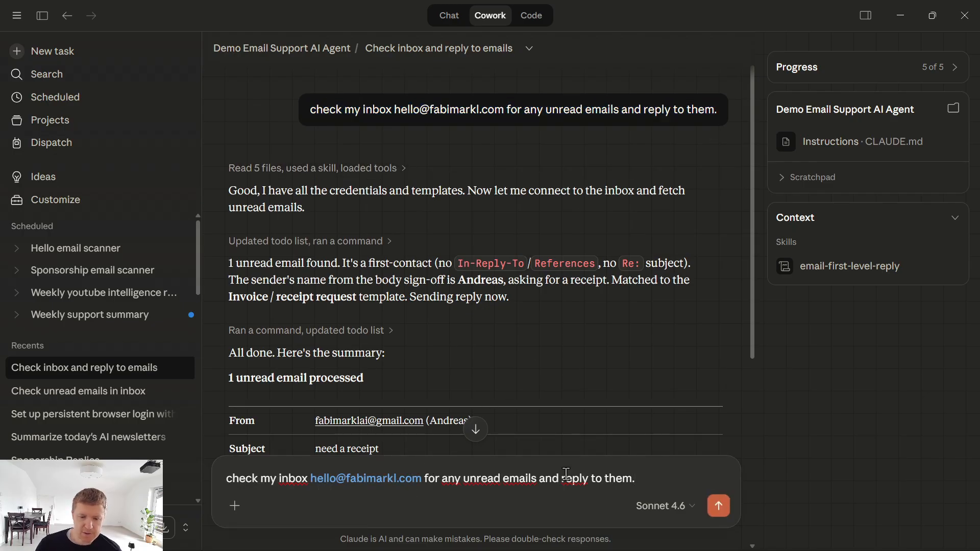
pyautogui.click(719, 506)
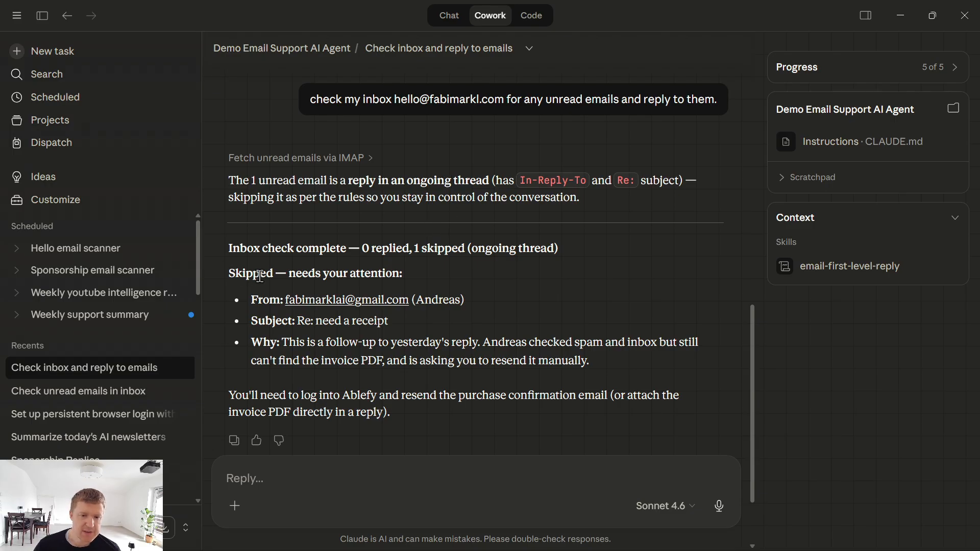
# - Review why the invoice follow-up was skipped and the advice to resend it manually
pyautogui.moveTo(286, 341); pyautogui.dragTo(536, 355)
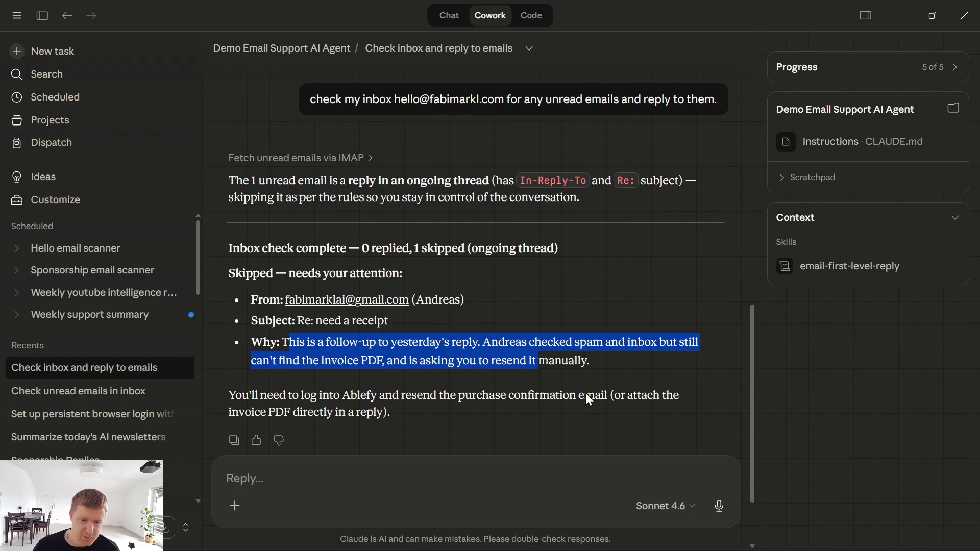
pyautogui.moveTo(344, 394); pyautogui.dragTo(405, 392)
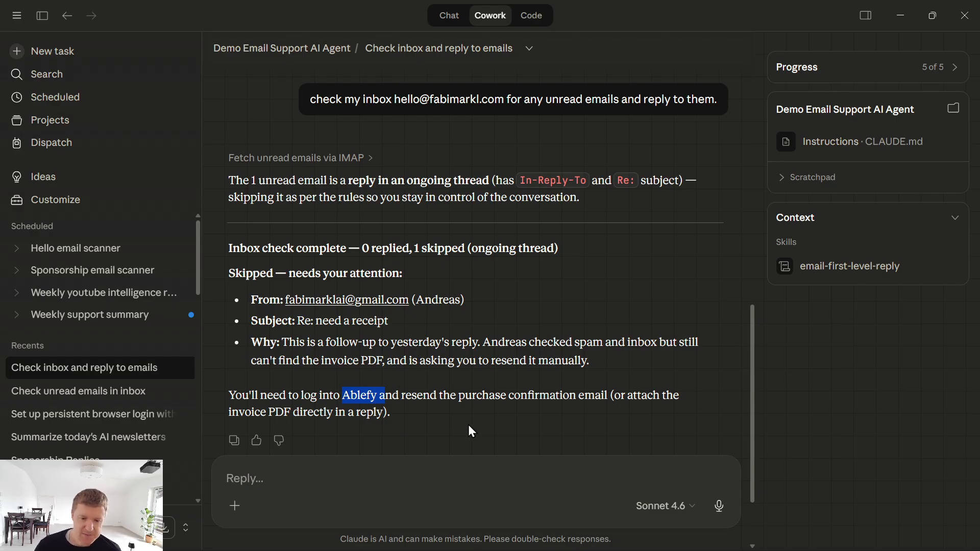
pyautogui.moveTo(468, 425); pyautogui.dragTo(228, 395)
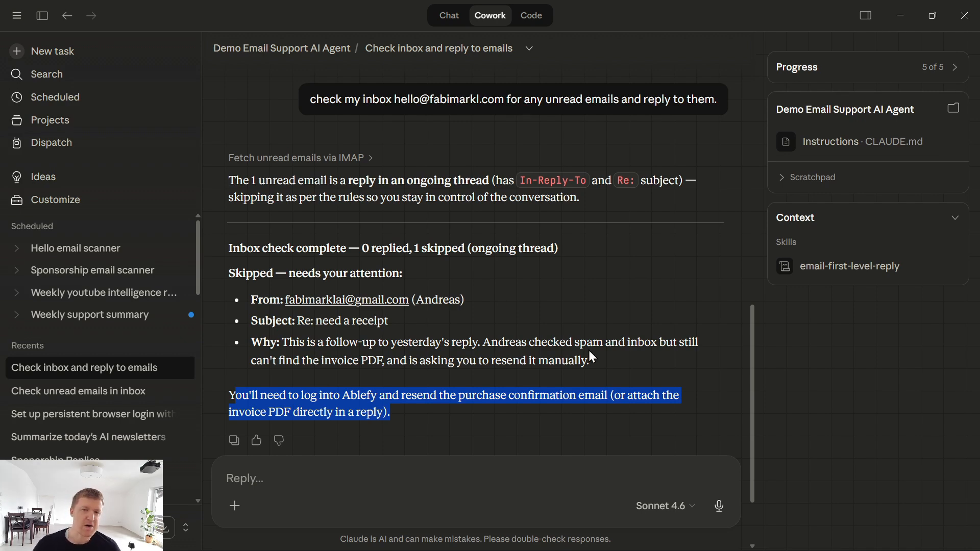
pyautogui.tripleClick(344, 99)
pyautogui.hotkey('ctrl', 'c')
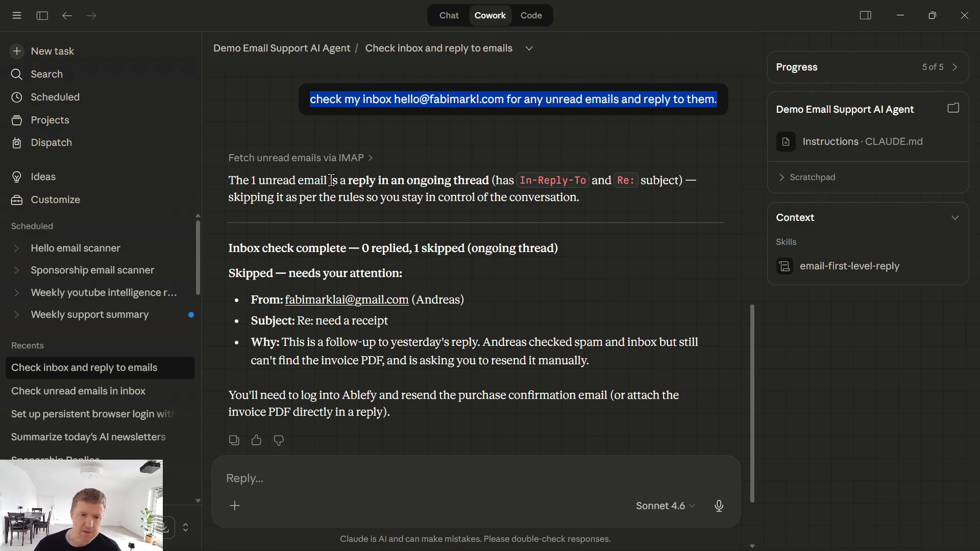
pyautogui.click(300, 481)
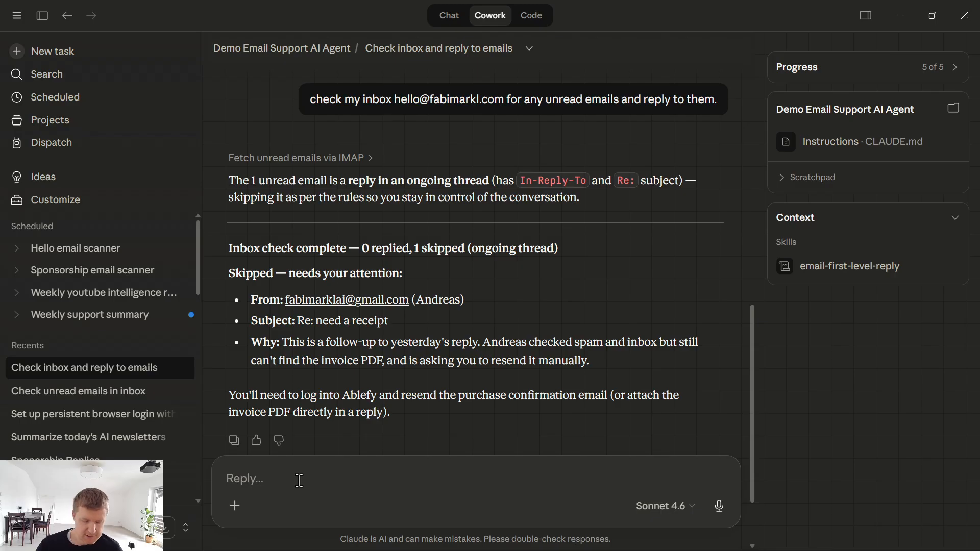
pyautogui.write('schedule this t')
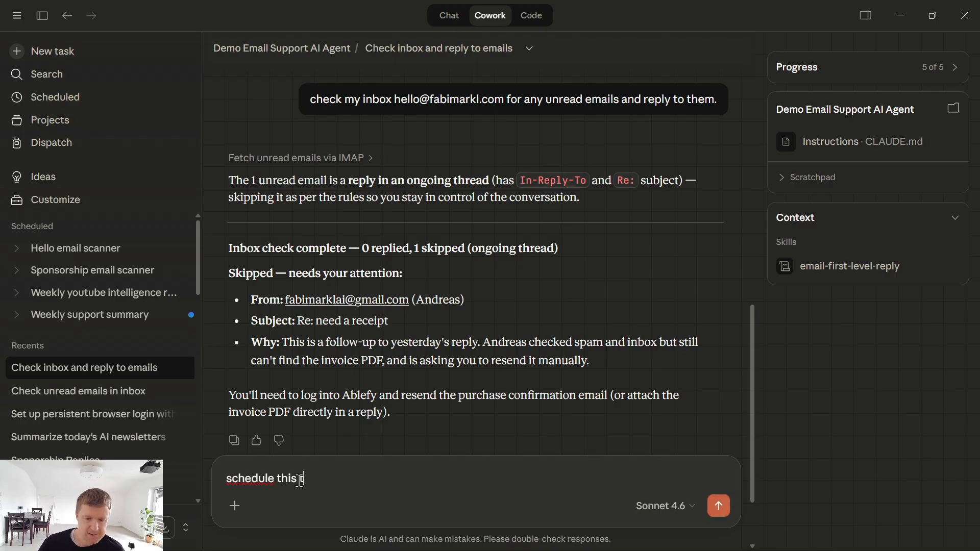
pyautogui.write('ask to run ev')
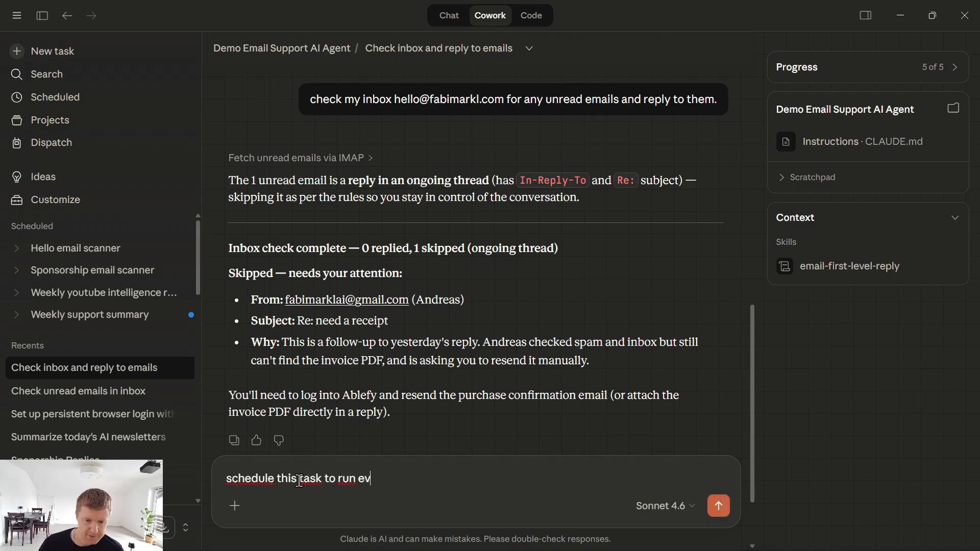
pyautogui.write('ery mi')
pyautogui.press('BackSpace')
pyautogui.press('BackSpace')
pyautogui.write('day')
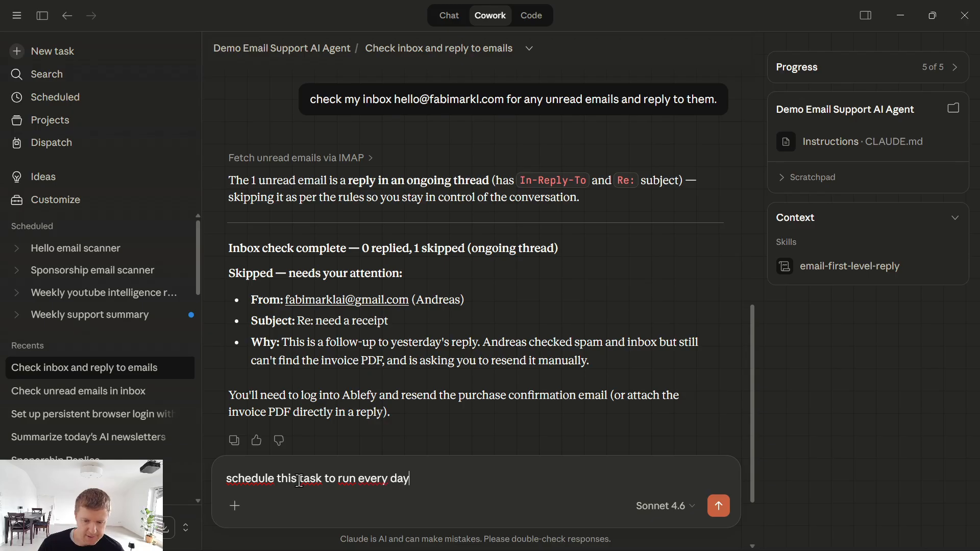
pyautogui.write(' at 9am:')
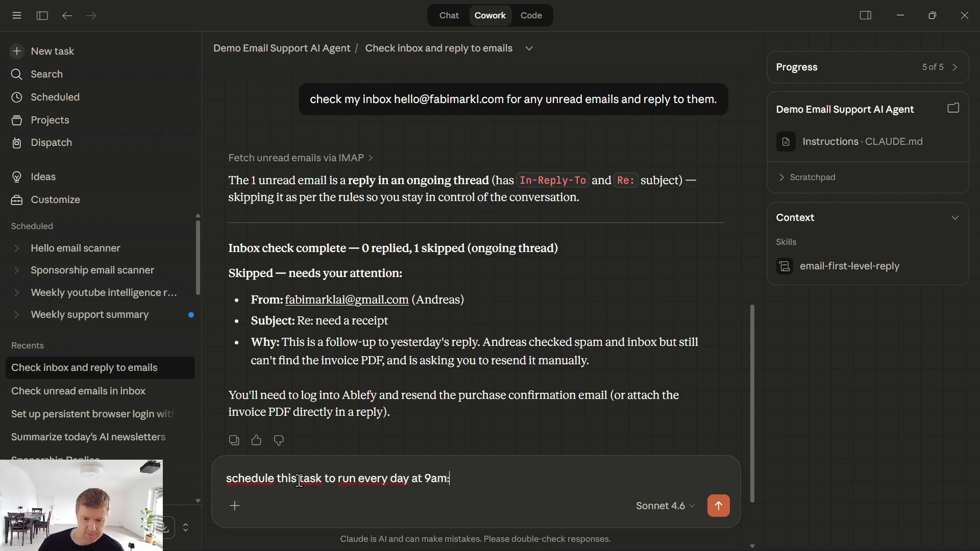
pyautogui.hotkey('ctrl', 'v')
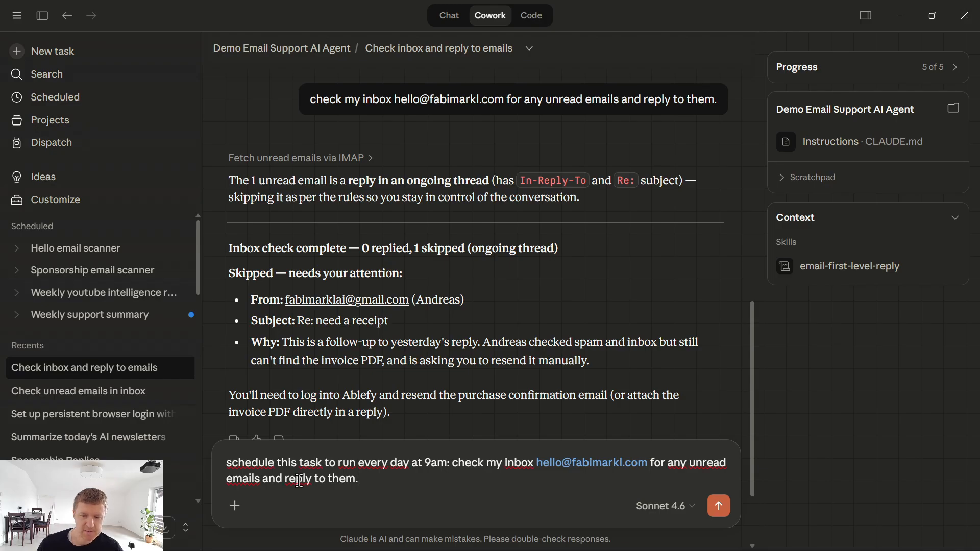
pyautogui.press('Return')
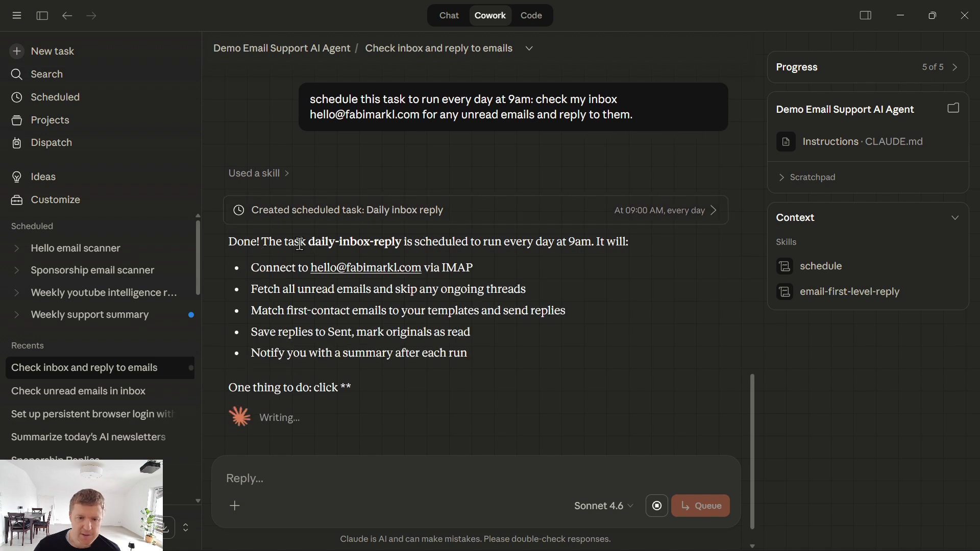
pyautogui.moveTo(289, 242); pyautogui.dragTo(633, 241)
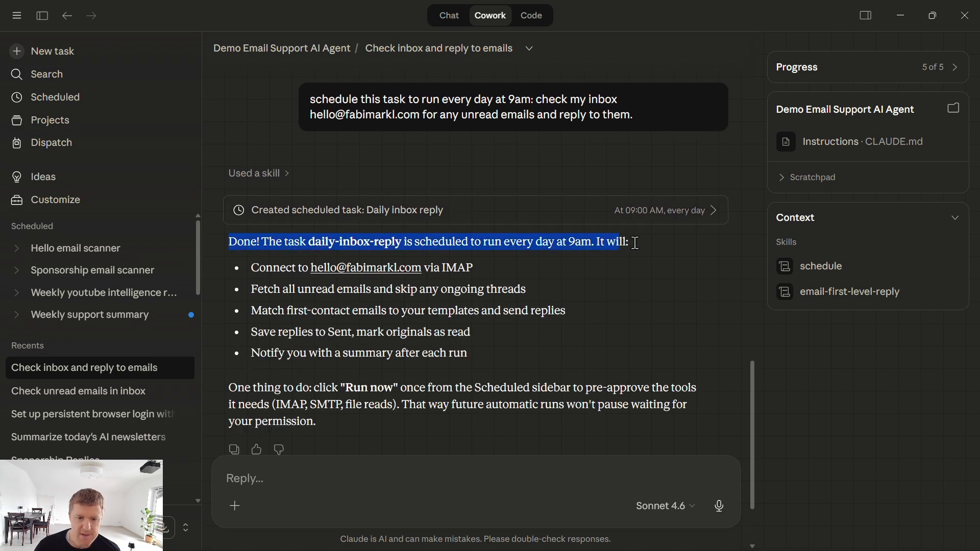
pyautogui.click(635, 242)
pyautogui.moveTo(251, 268); pyautogui.dragTo(493, 357)
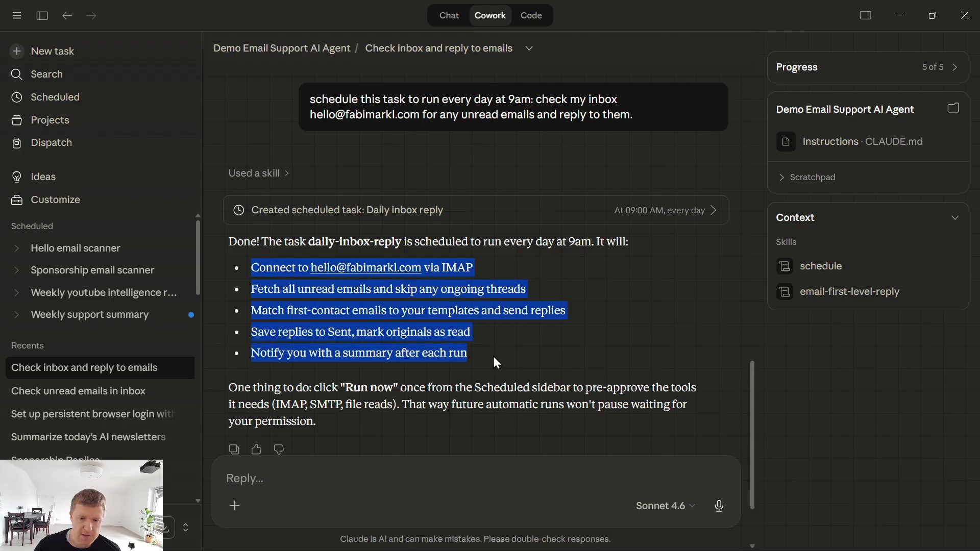
pyautogui.click(285, 393)
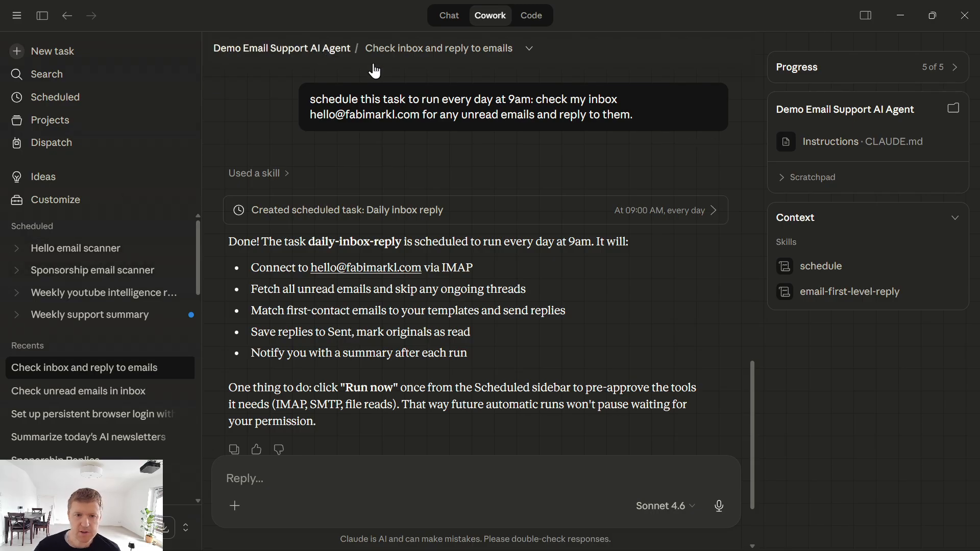
pyautogui.click(332, 49)
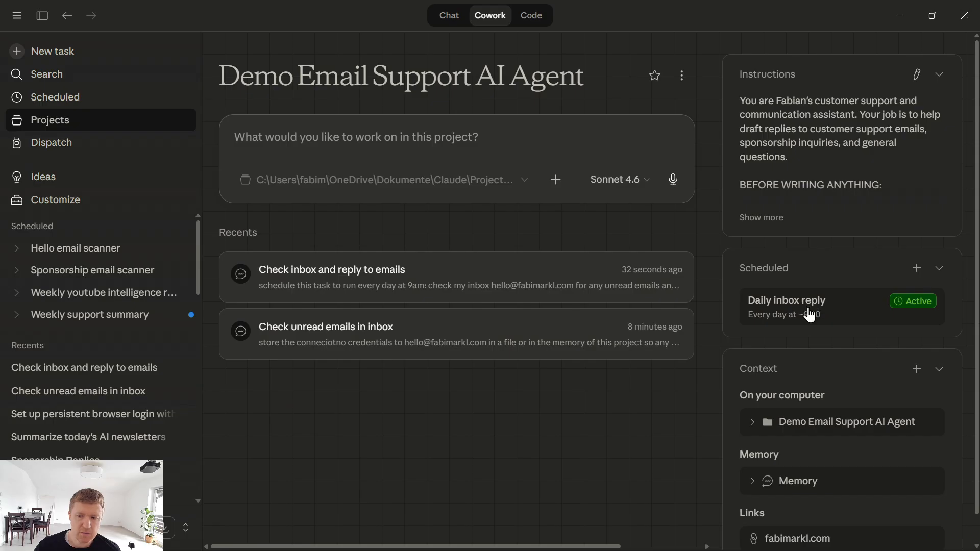
# - Verify the Daily inbox reply task is Active and runs daily, then go to Projects
pyautogui.click(809, 312)
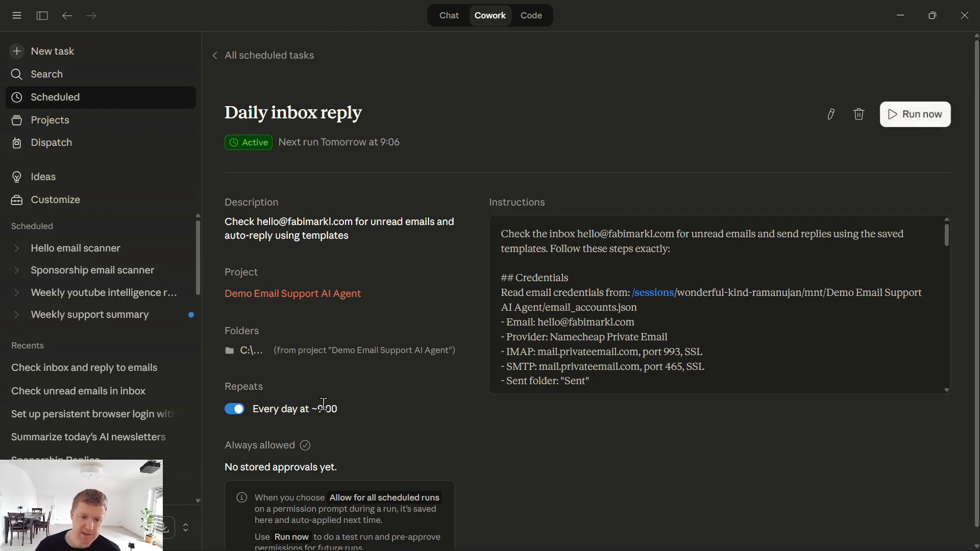
pyautogui.scroll(-1, 213, 57)
pyautogui.click(215, 42)
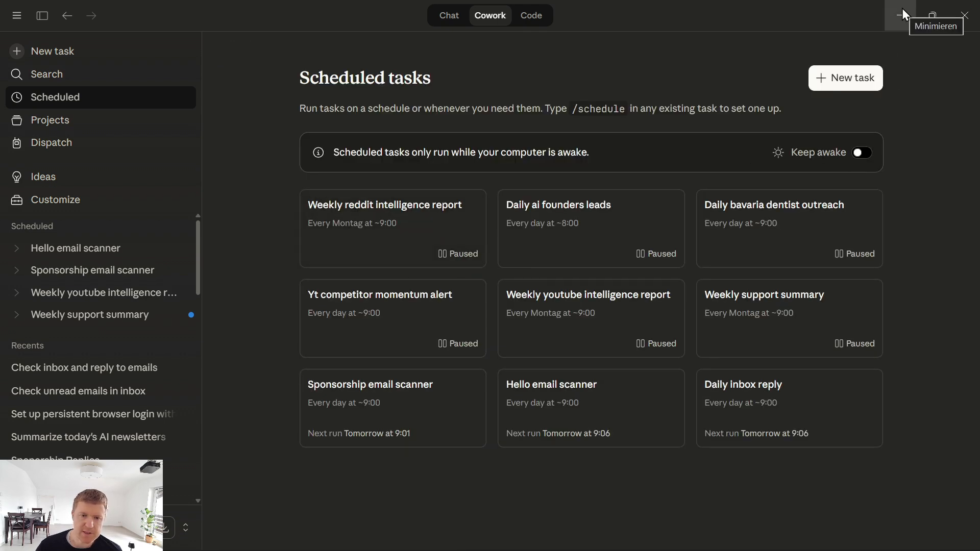
pyautogui.click(57, 122)
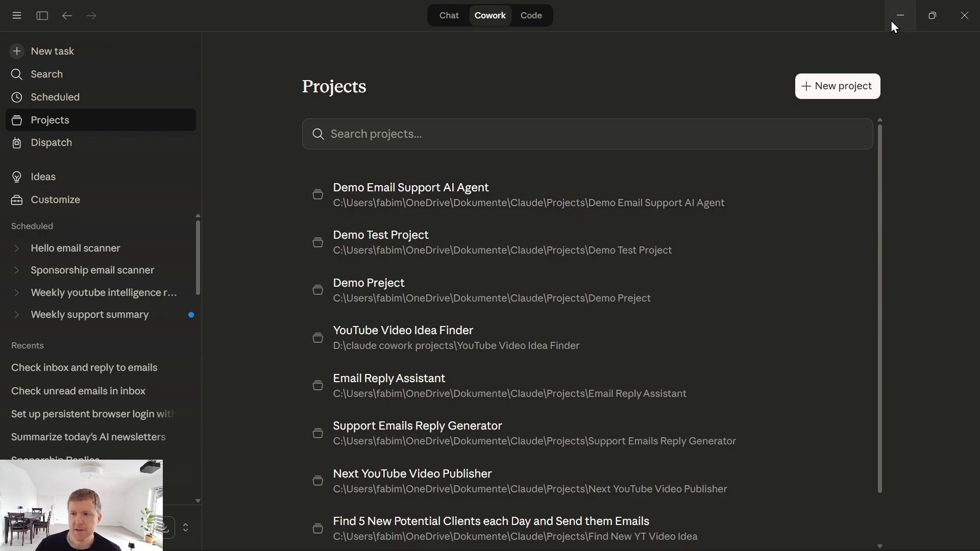
pyautogui.click(903, 15)
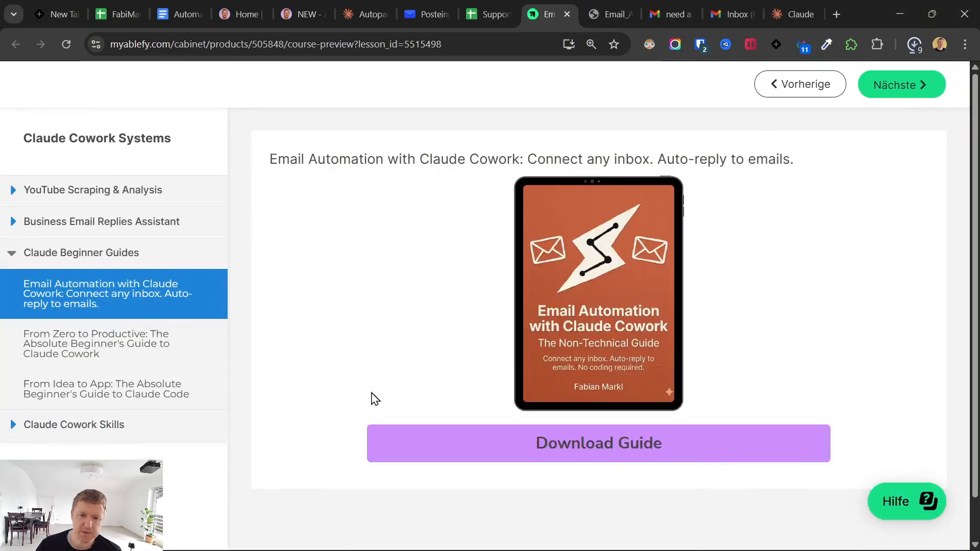
pyautogui.click(431, 14)
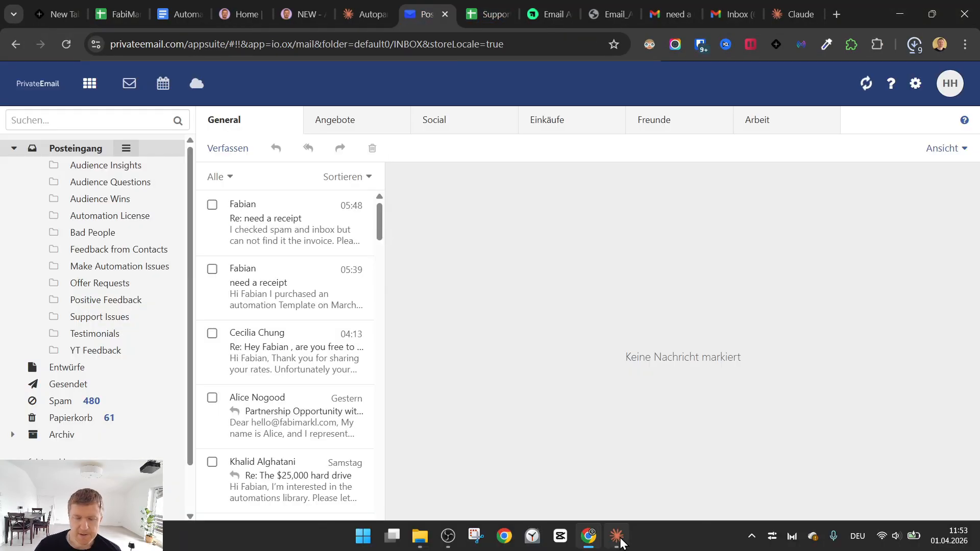
pyautogui.click(616, 536)
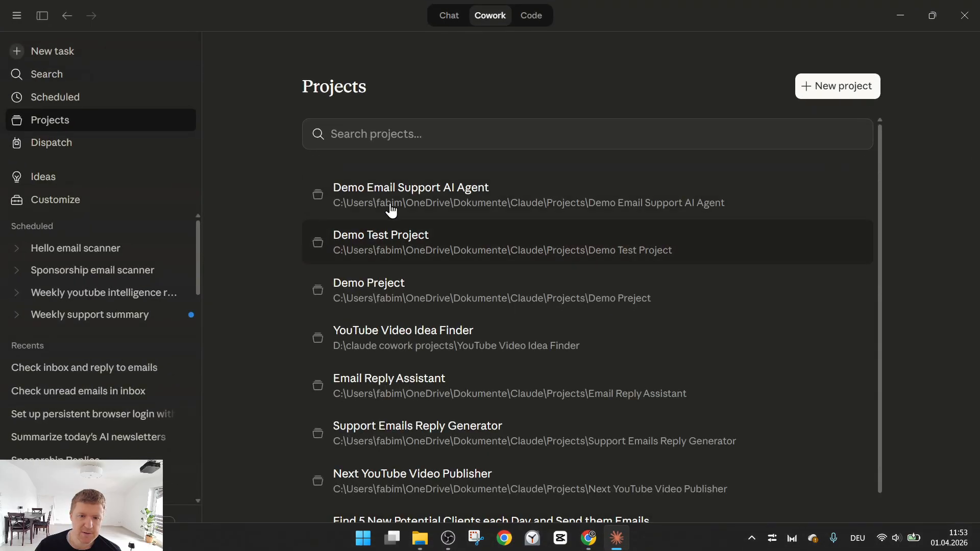
pyautogui.click(380, 188)
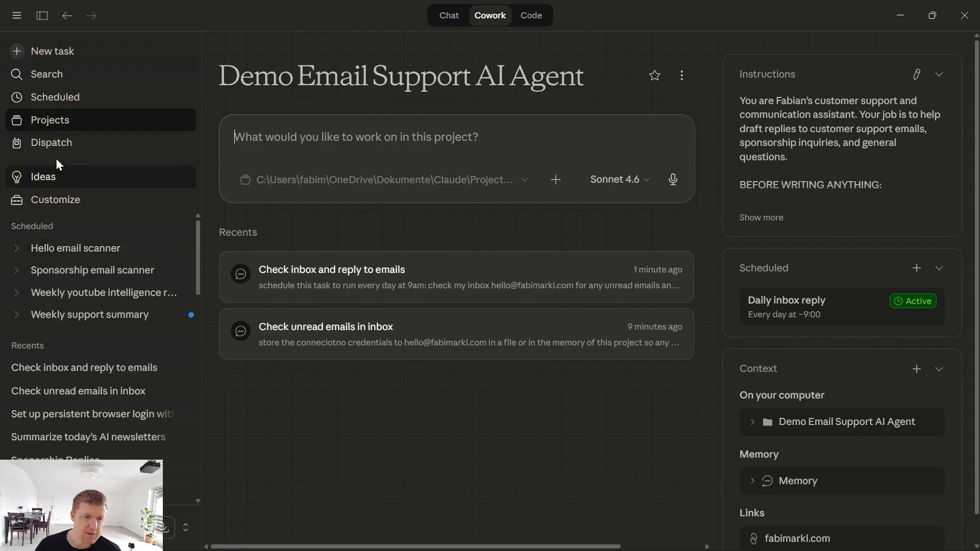
pyautogui.click(110, 132)
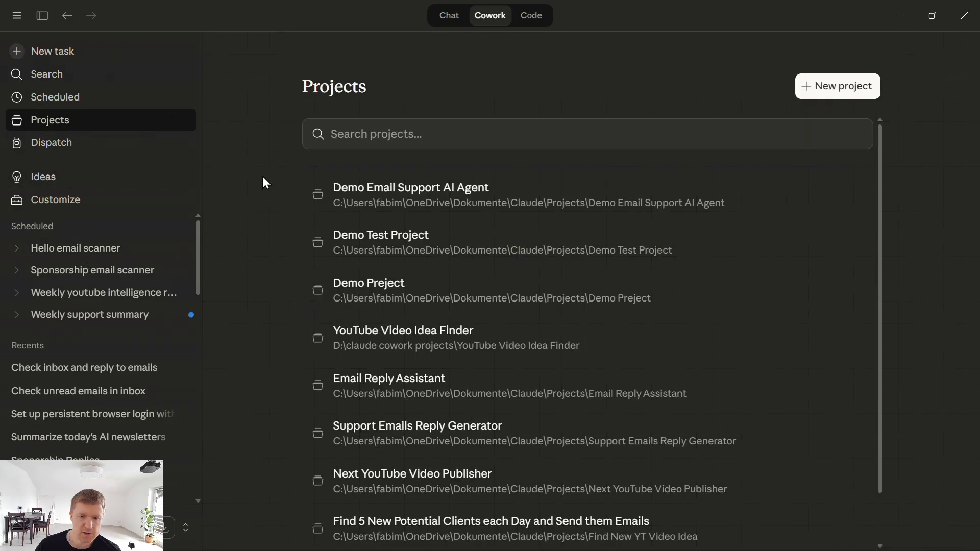
# - Read the 1 Apr. Sponsorship Email Scanner Report in Email Reply Assistant, then return to the project
pyautogui.click(427, 390)
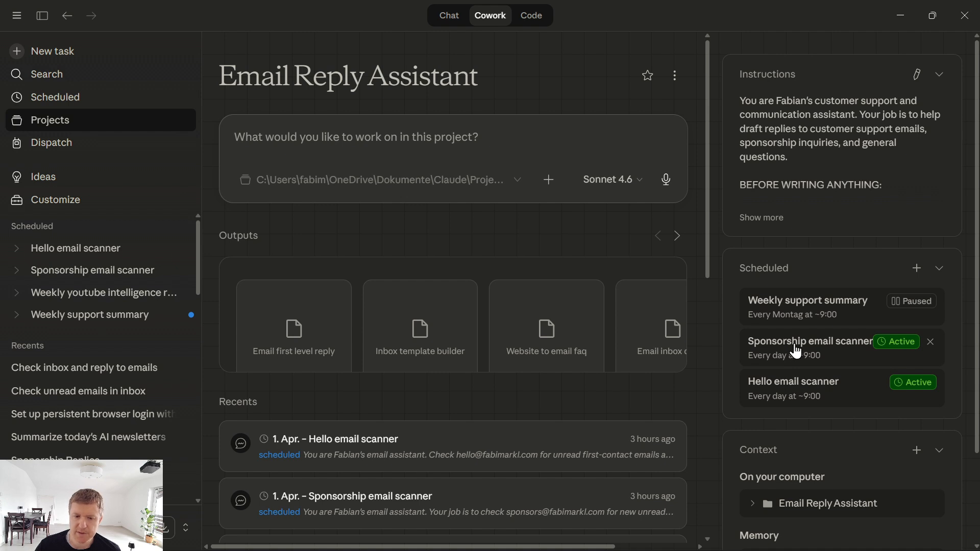
pyautogui.click(379, 504)
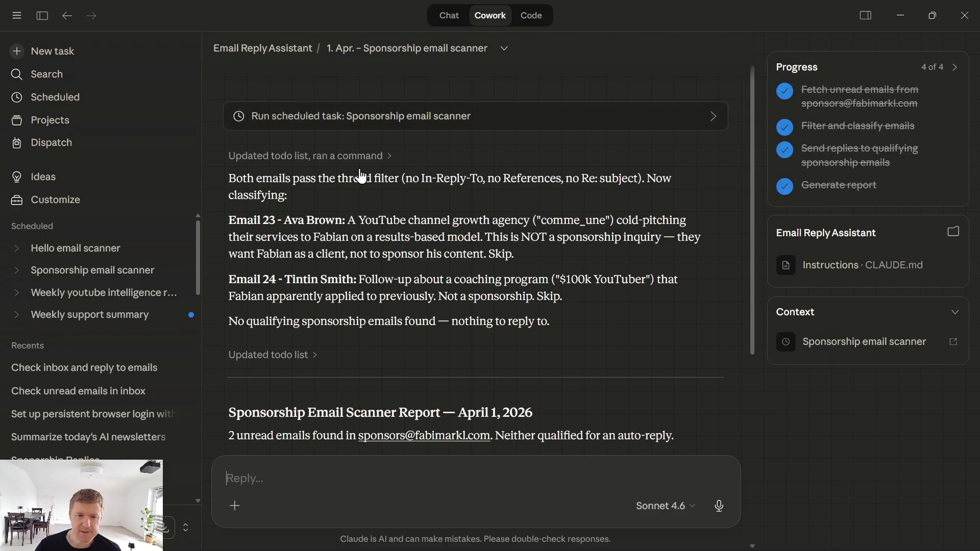
pyautogui.scroll(-4, 359, 204)
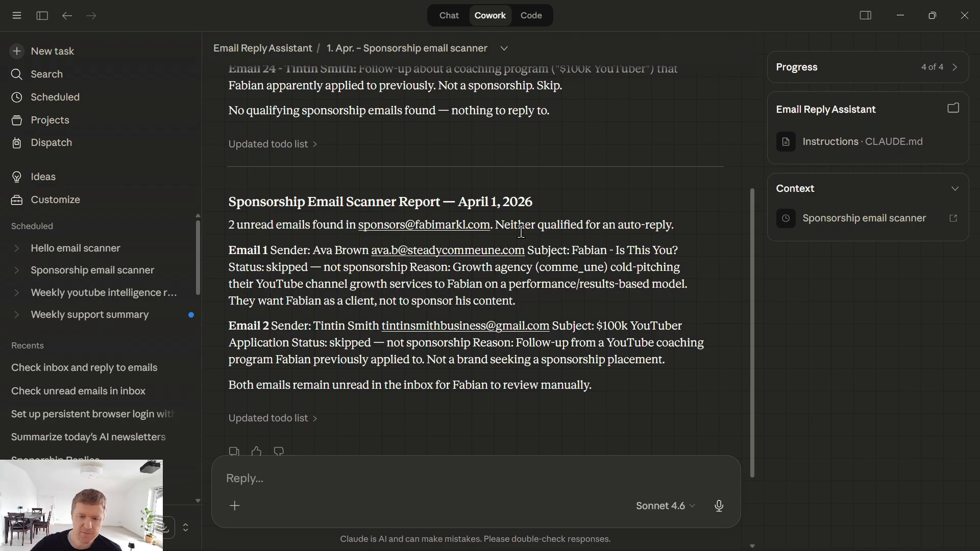
pyautogui.moveTo(628, 383); pyautogui.dragTo(216, 204)
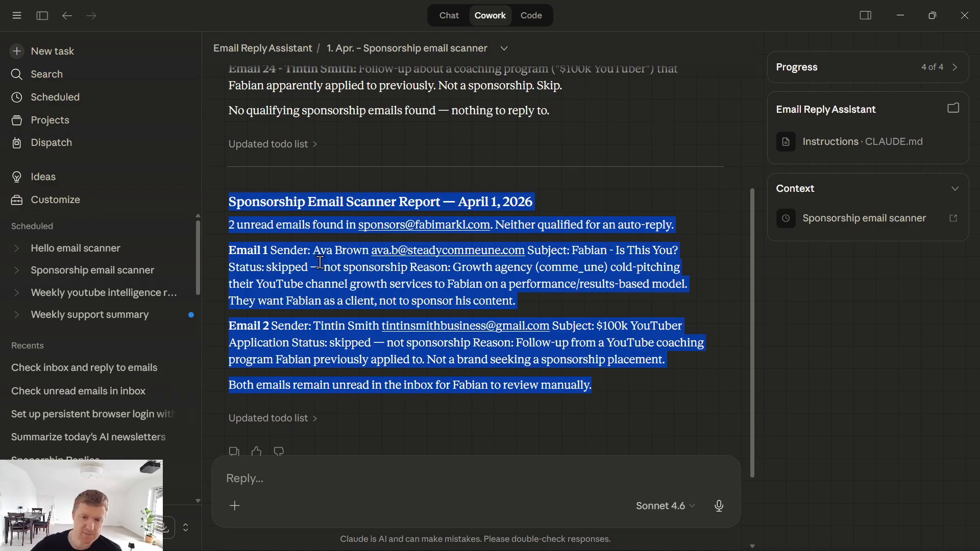
pyautogui.scroll(-3, 320, 262)
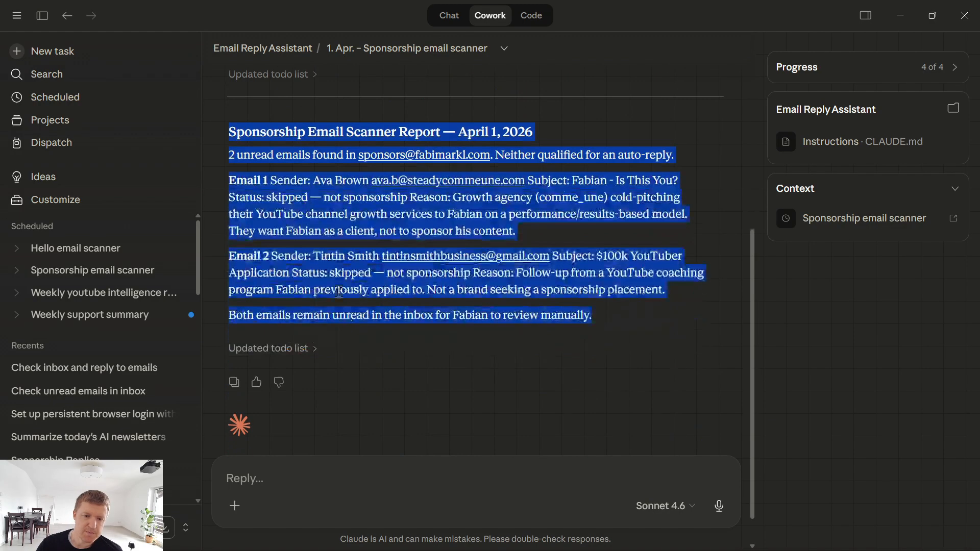
pyautogui.scroll(3, 324, 245)
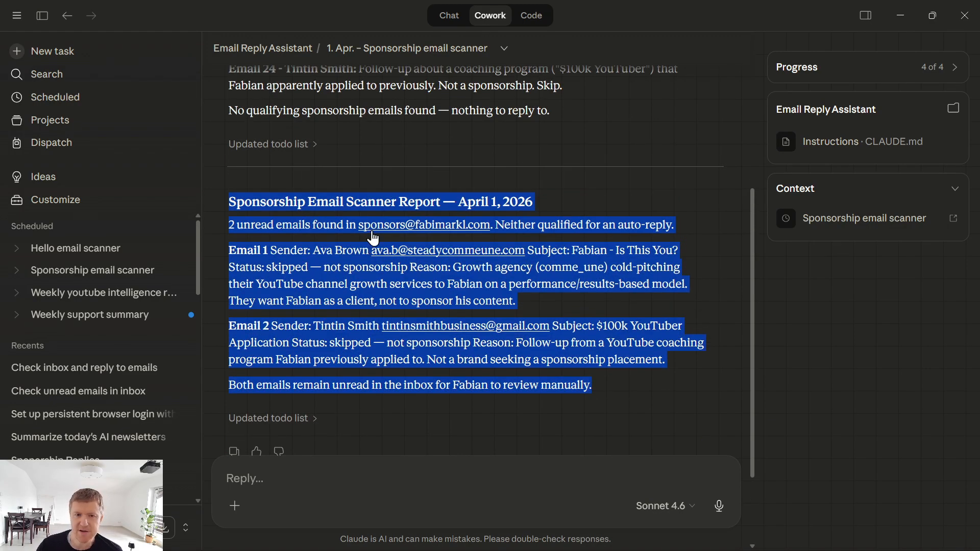
pyautogui.click(262, 51)
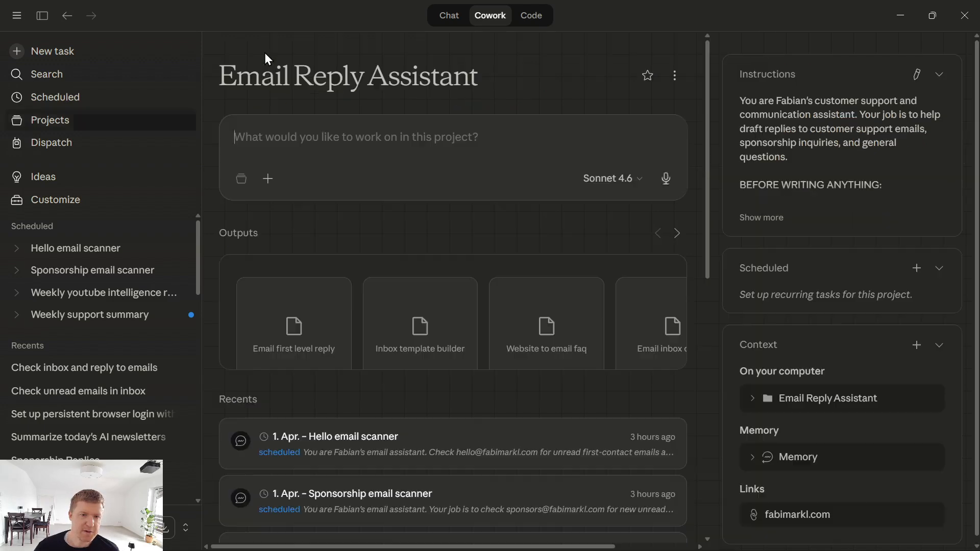
# - Open the Demo Email Support AI Agent project from the Projects list
pyautogui.click(47, 122)
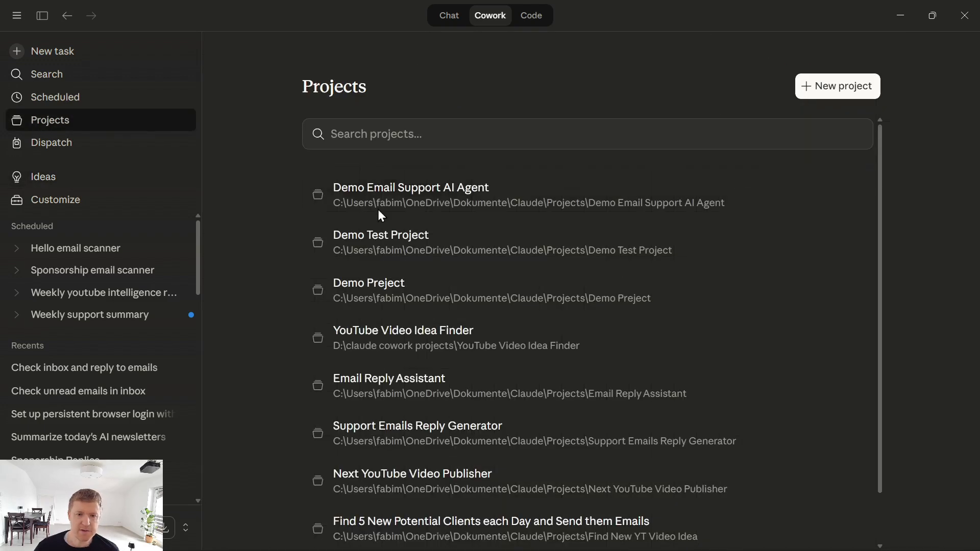
pyautogui.click(388, 197)
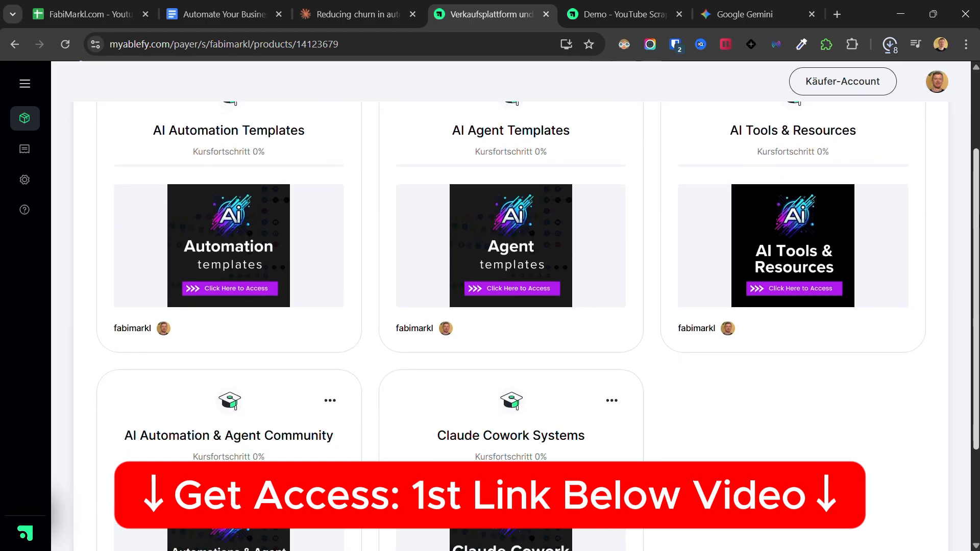
pyautogui.scroll(-3, 494, 301)
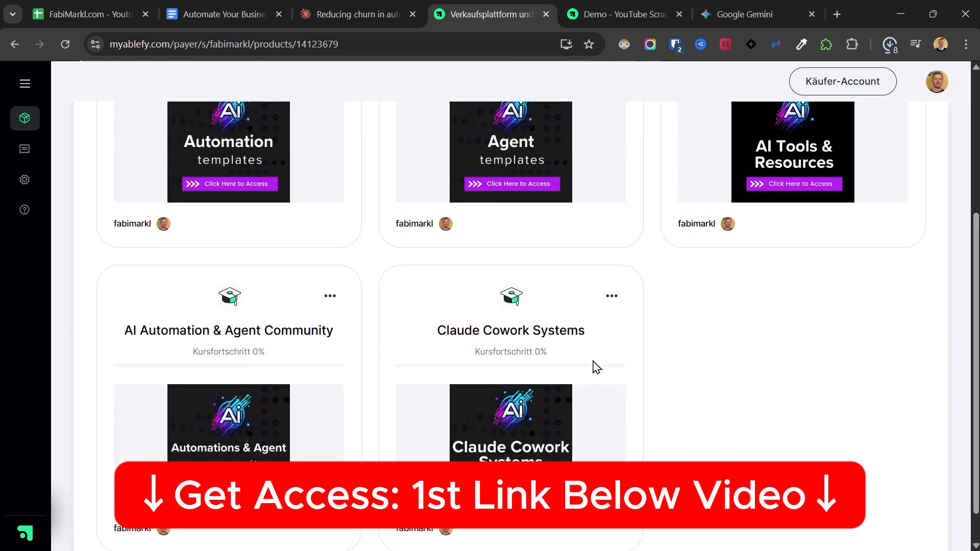
# - Open the Claude Cowork Systems course to the Email First-Level Auto-Reply › Inbox Template Builder lesson
pyautogui.click(595, 367)
pyautogui.scroll(-8, 455, 319)
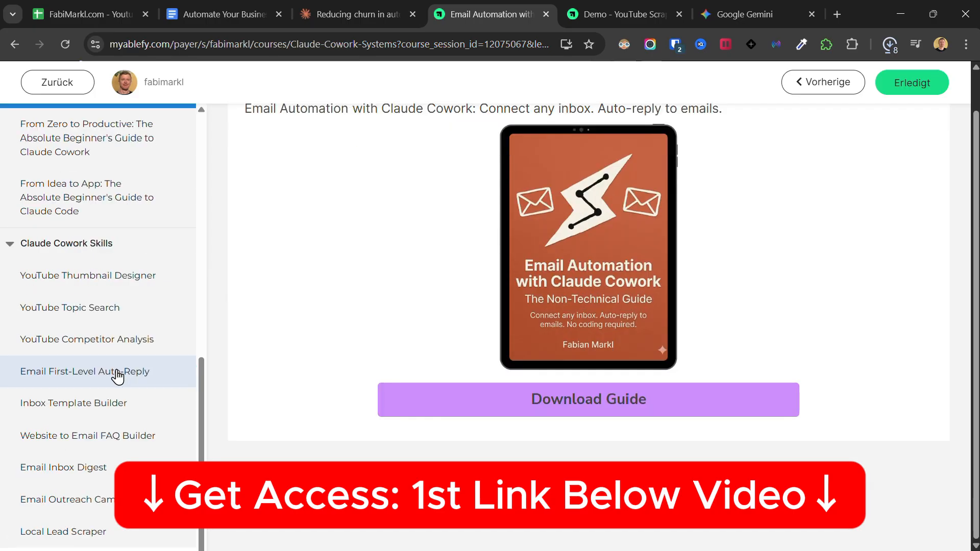
pyautogui.scroll(1, 117, 377)
pyautogui.click(117, 375)
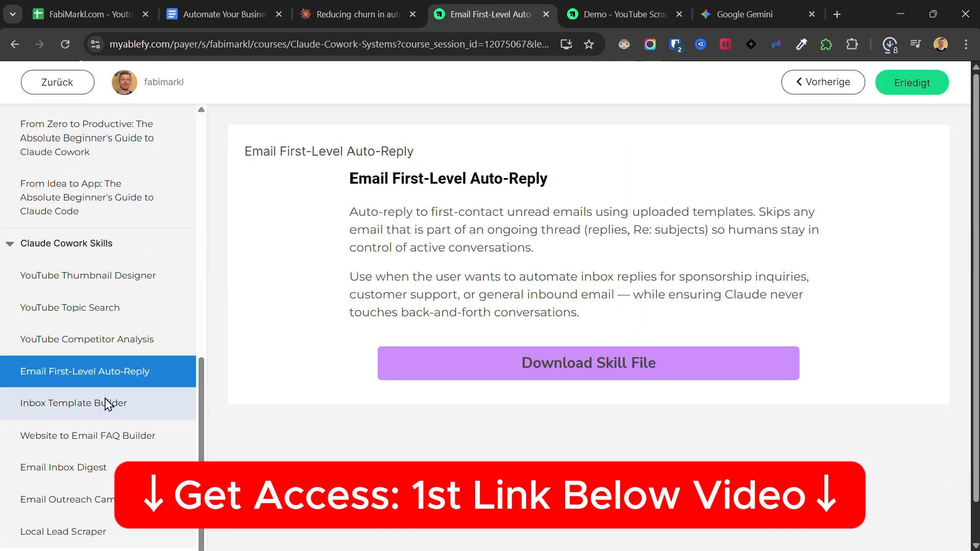
pyautogui.click(107, 404)
pyautogui.scroll(-1, 287, 366)
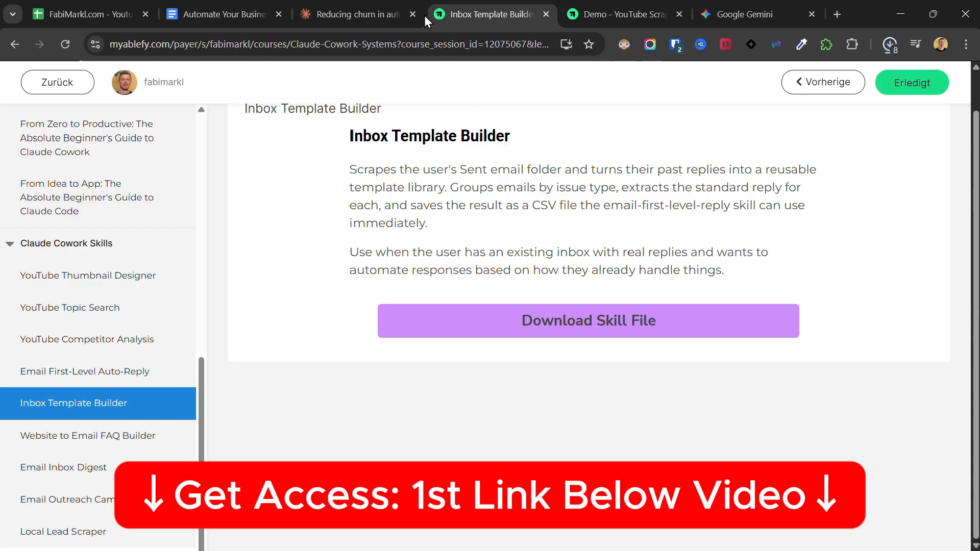